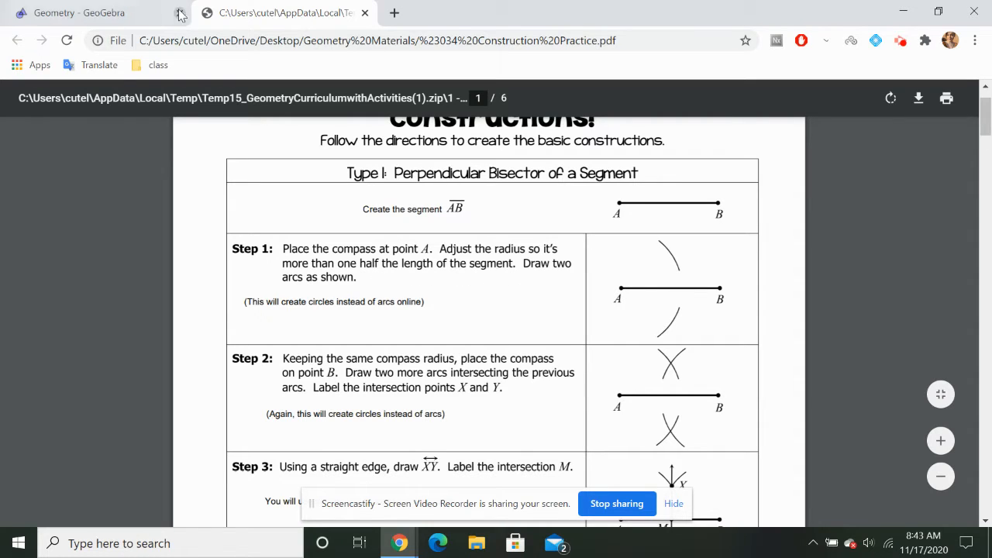
Switch from the worksheet to the GeoGebra Geometry construction
click(139, 7)
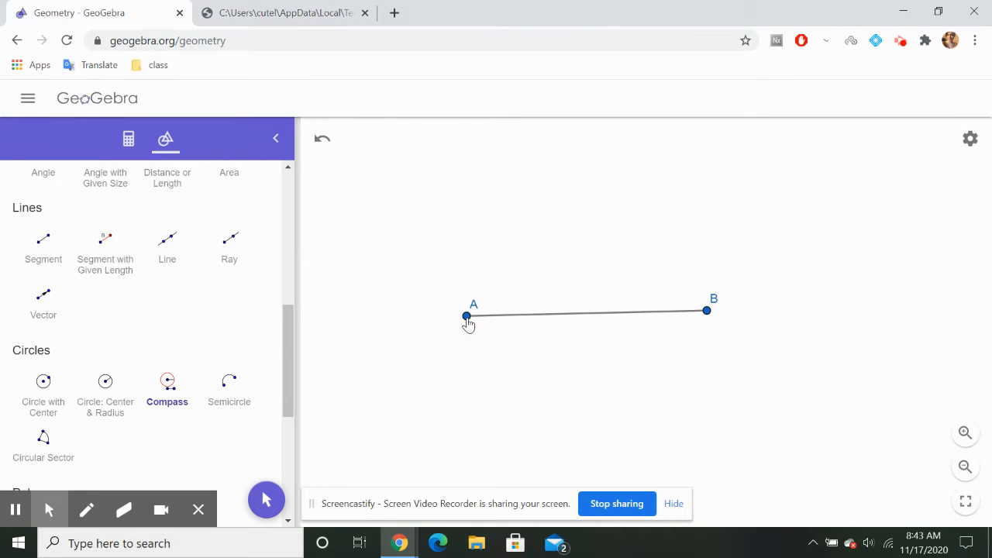
click(466, 317)
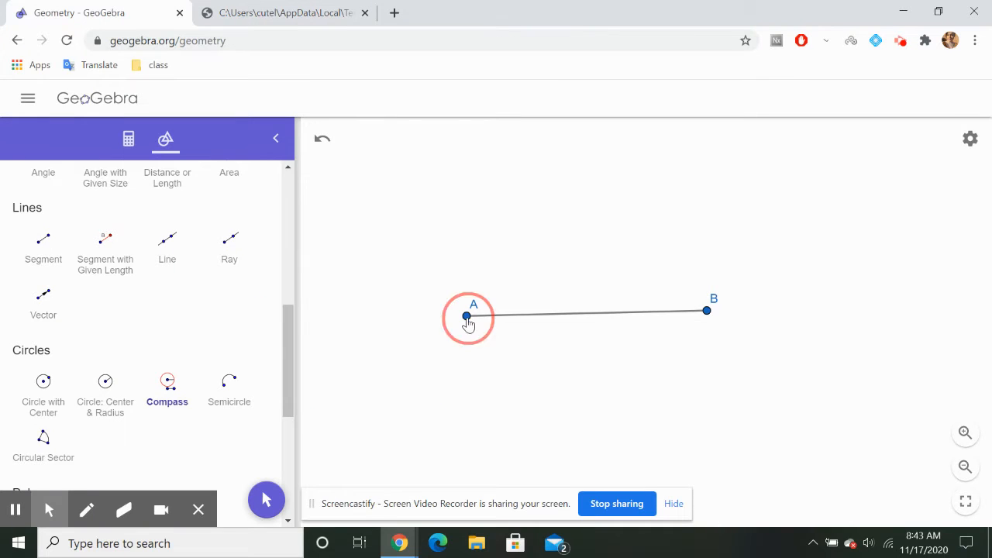
click(633, 315)
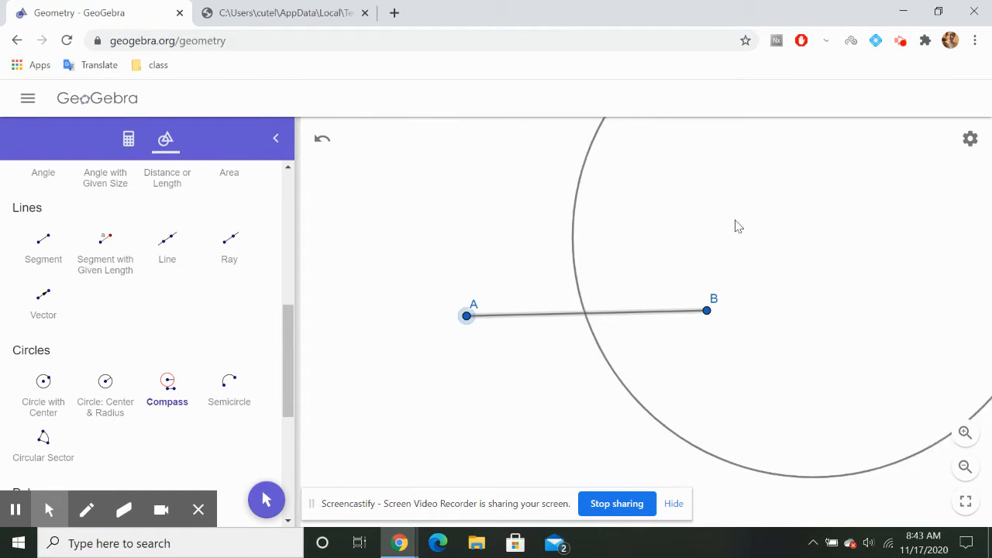
click(674, 220)
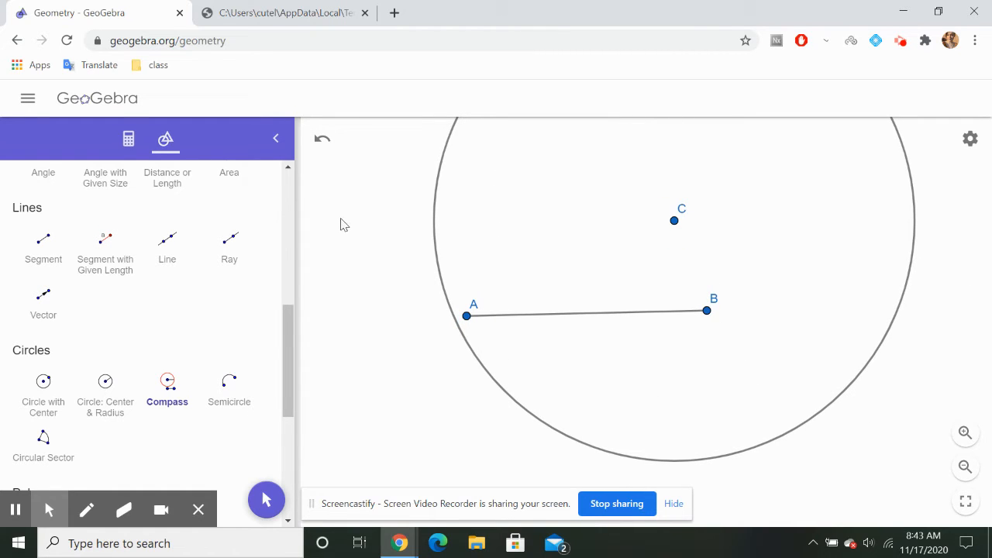
key(ctrl+z)
Place a point on segment AB past its middle, closer to B than to A
scroll(98, 205, up, 8)
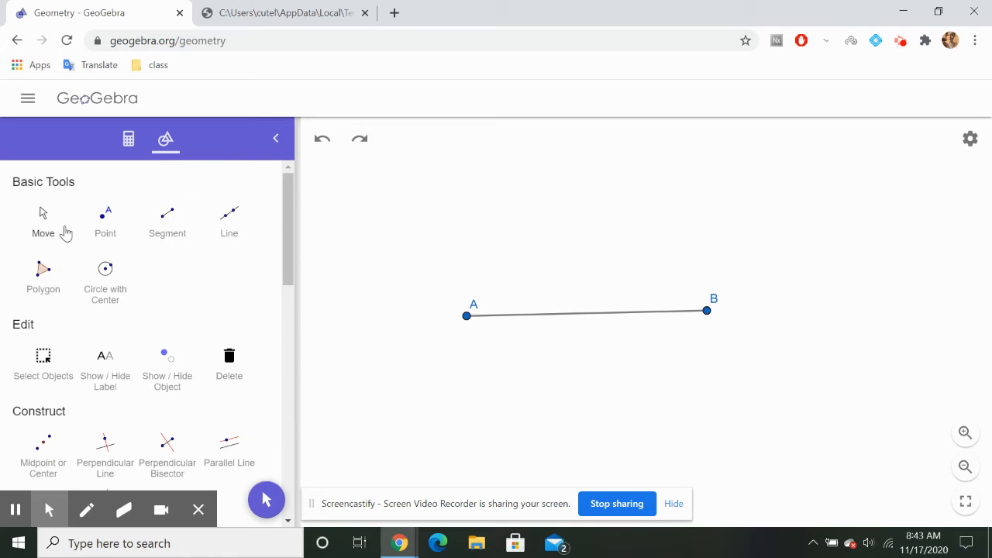
click(105, 220)
click(643, 313)
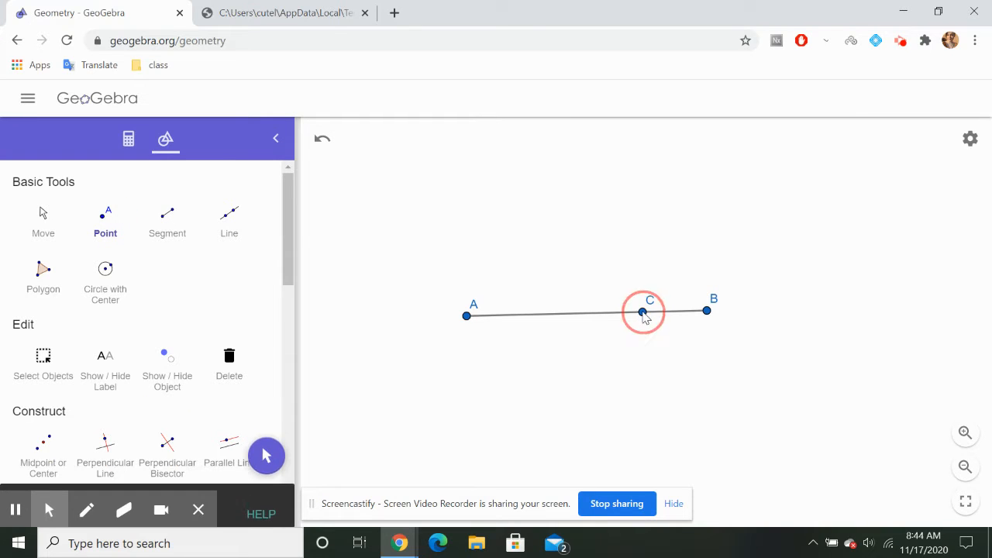
Draw a circle with the Compass tool, using distance AC as radius and point A as centre
scroll(212, 330, down, 3)
scroll(212, 330, down, 3)
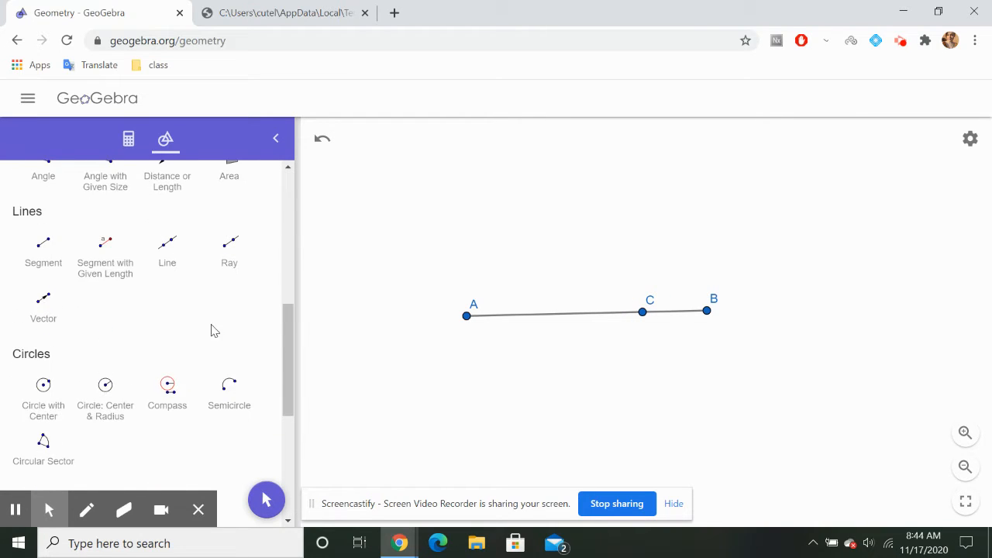
click(166, 329)
click(466, 316)
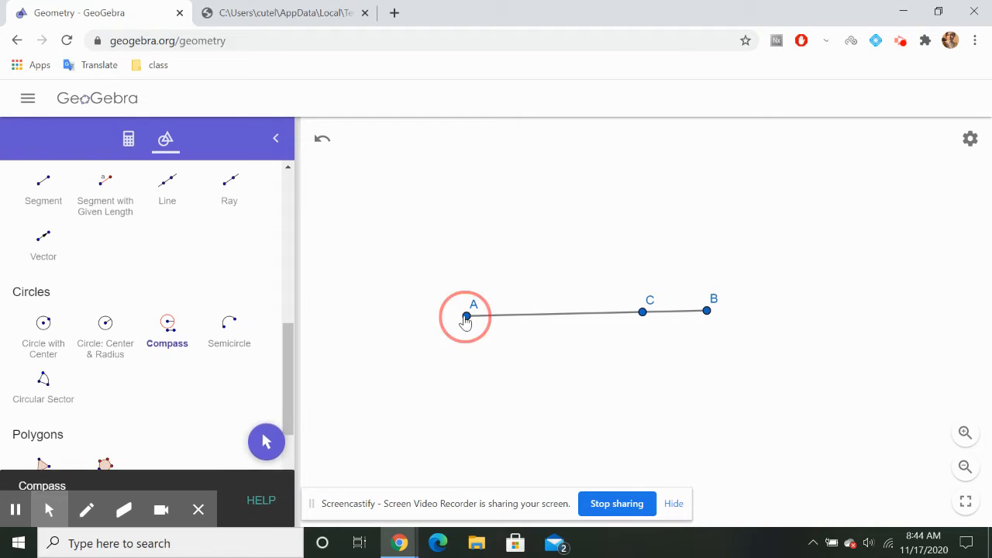
click(642, 313)
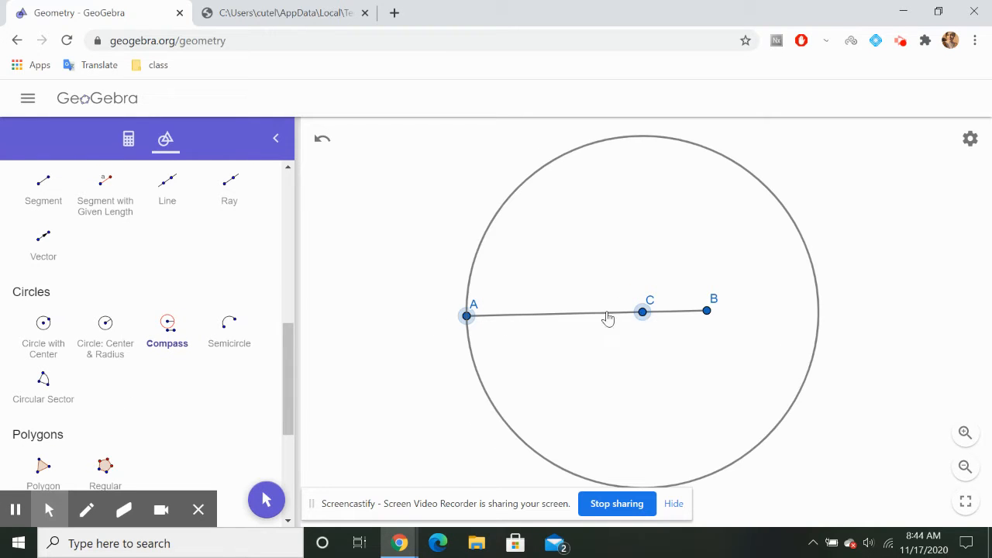
click(465, 316)
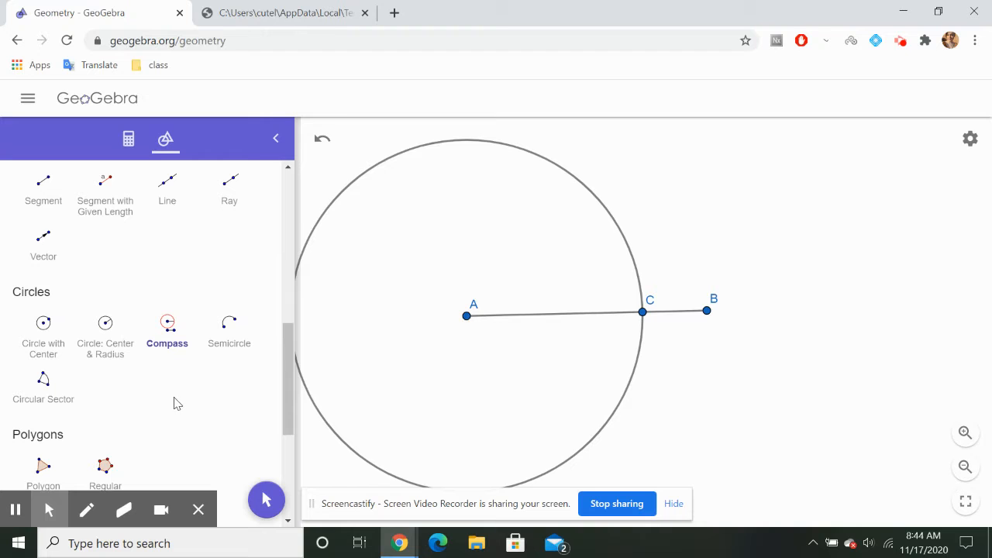
Check Step 2 of the worksheet and draw a second Compass circle with radius AC centred on point B
click(167, 325)
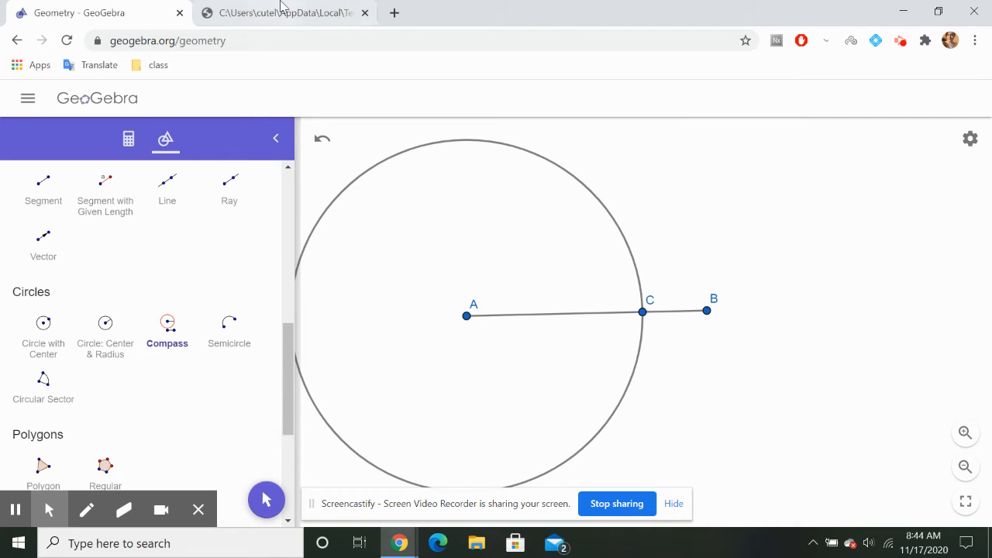
click(280, 10)
scroll(403, 341, down, 3)
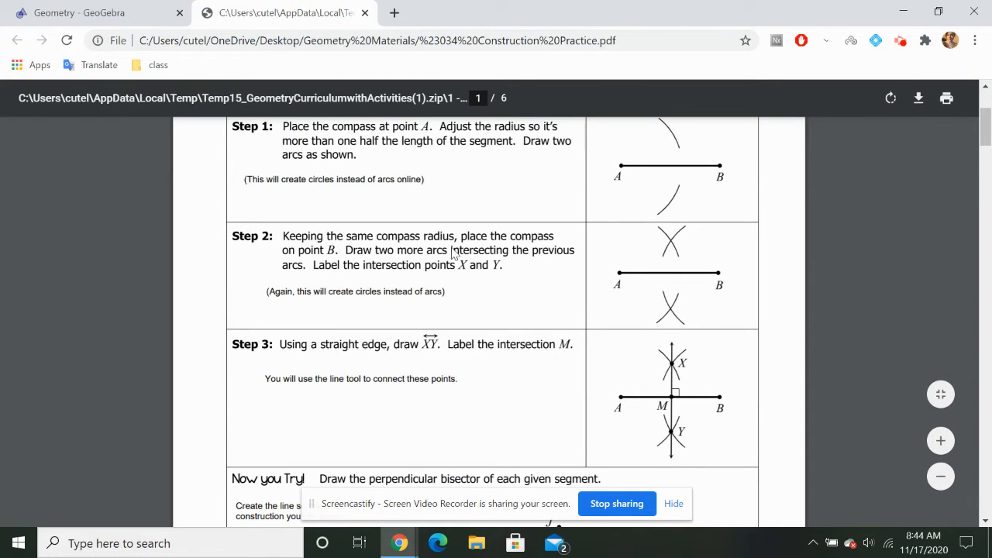
click(169, 7)
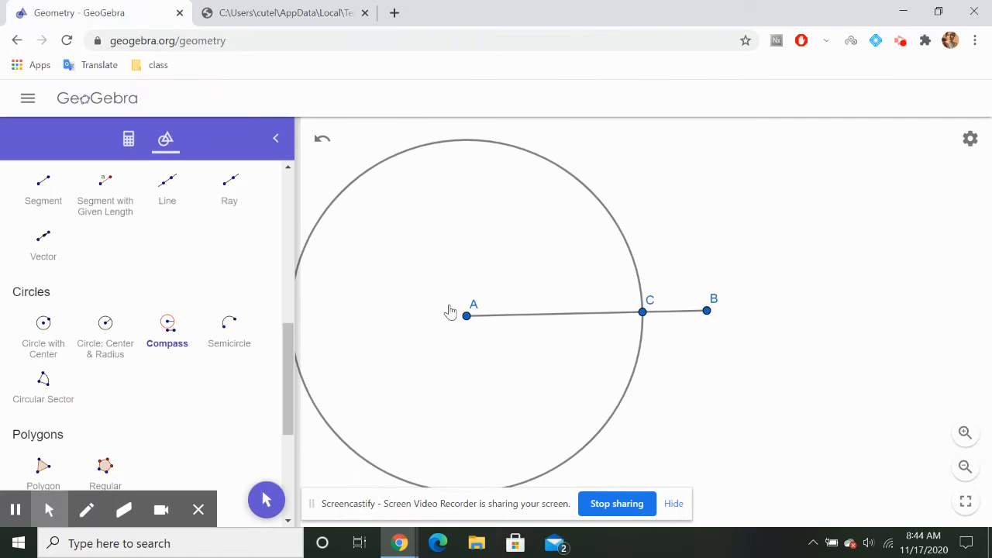
click(643, 315)
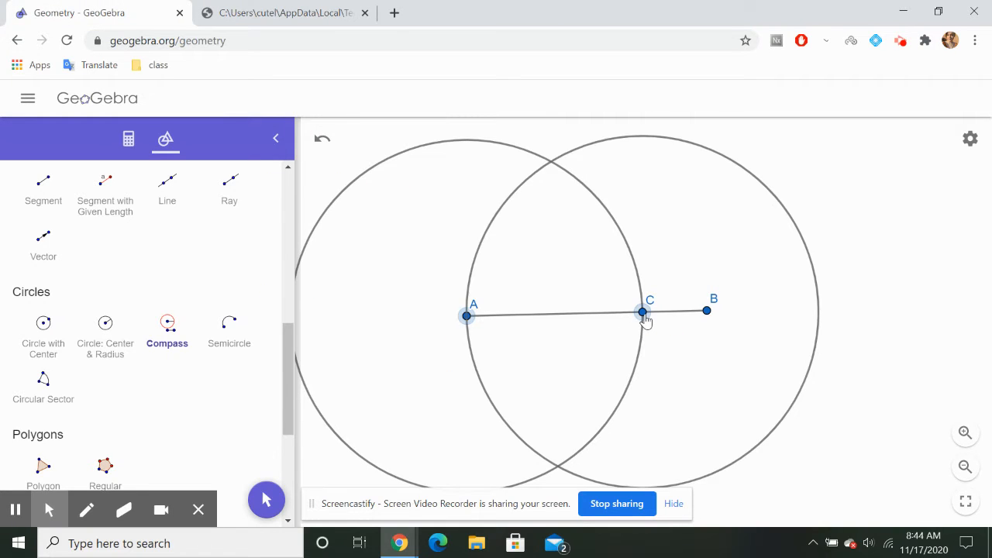
click(707, 313)
Compare Step 2 of the worksheet and its diagram with the two circles in GeoGebra, checking how to label their intersections
click(280, 12)
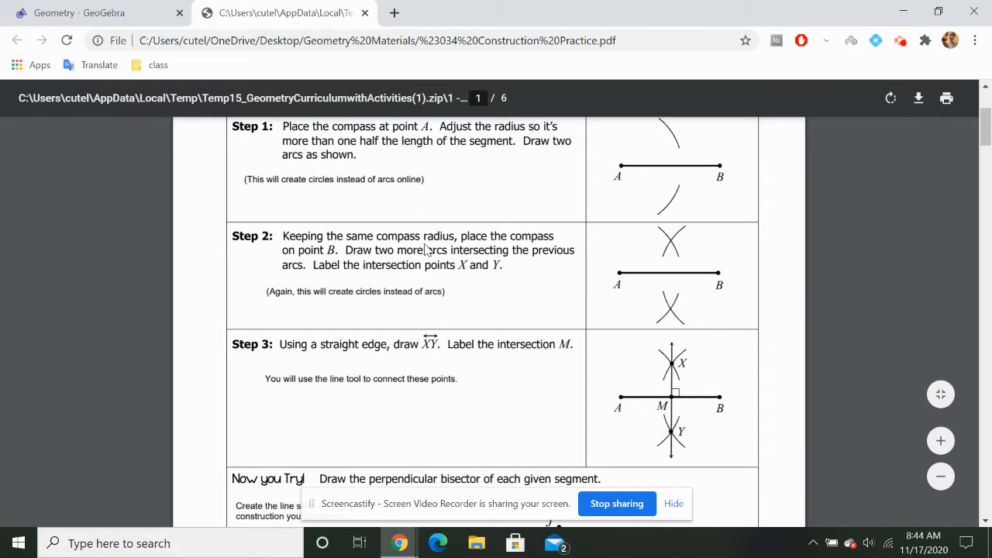
click(160, 11)
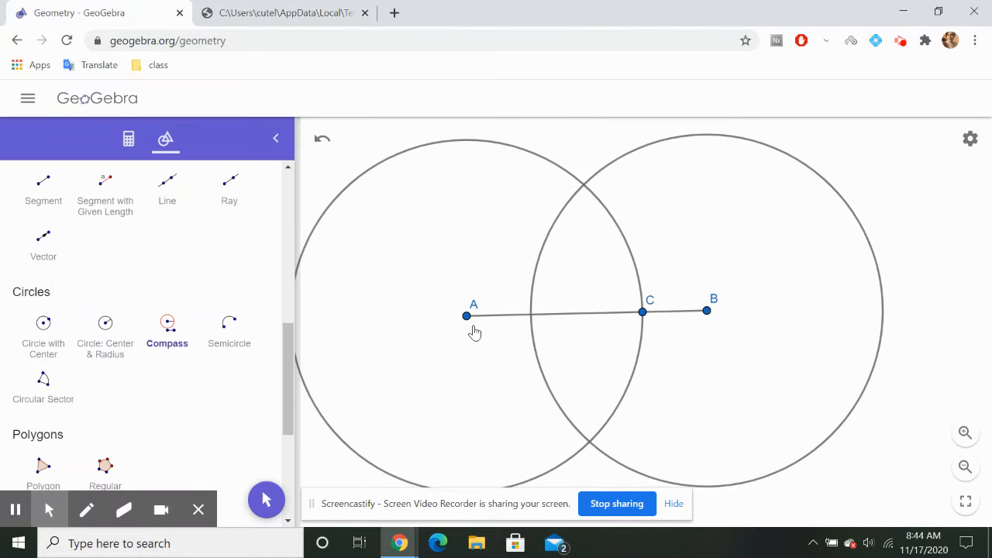
click(294, 9)
scroll(457, 275, down, 2)
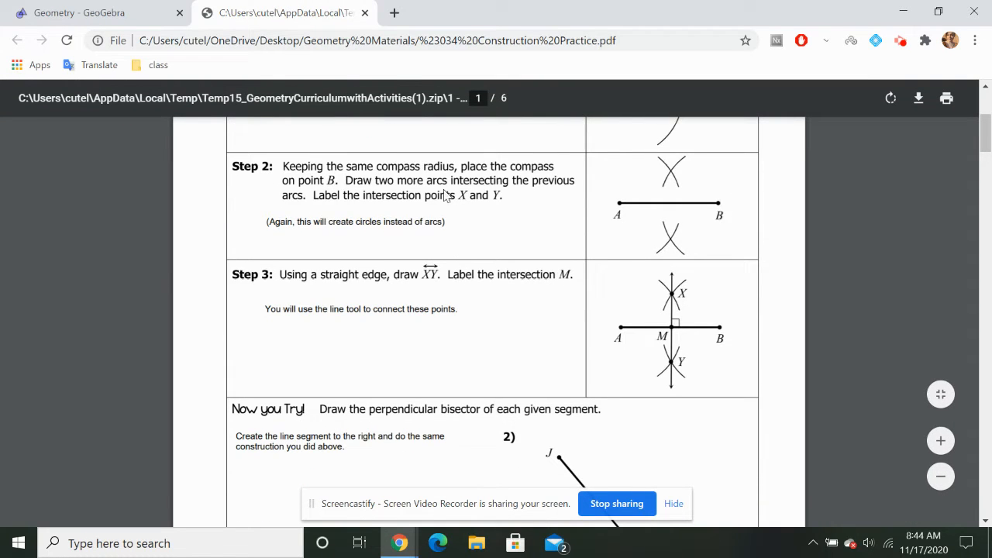
click(108, 9)
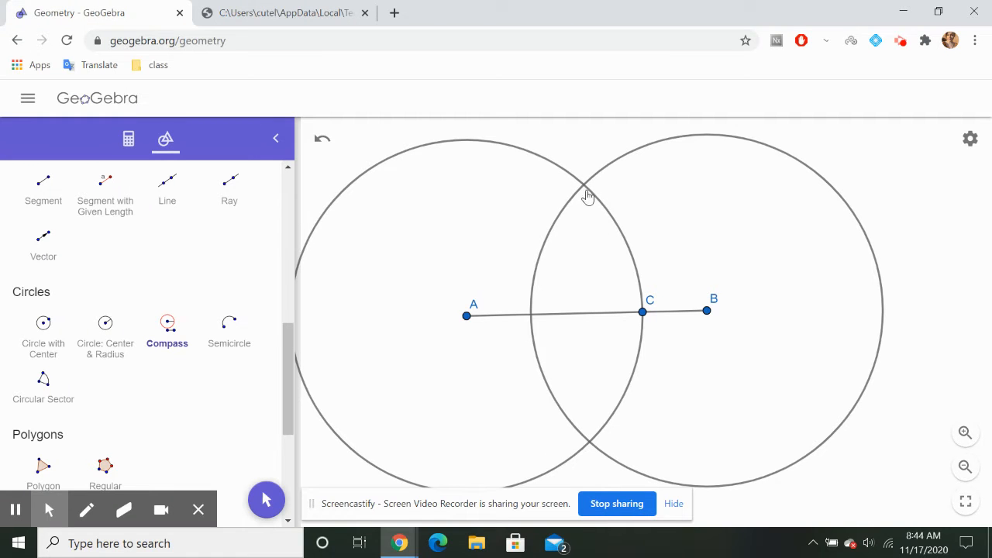
click(354, 8)
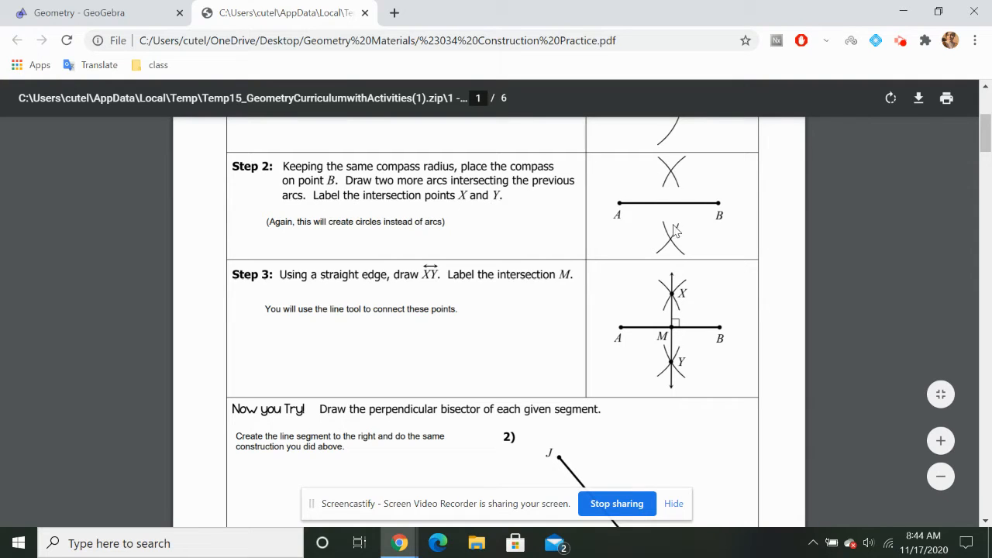
click(190, 9)
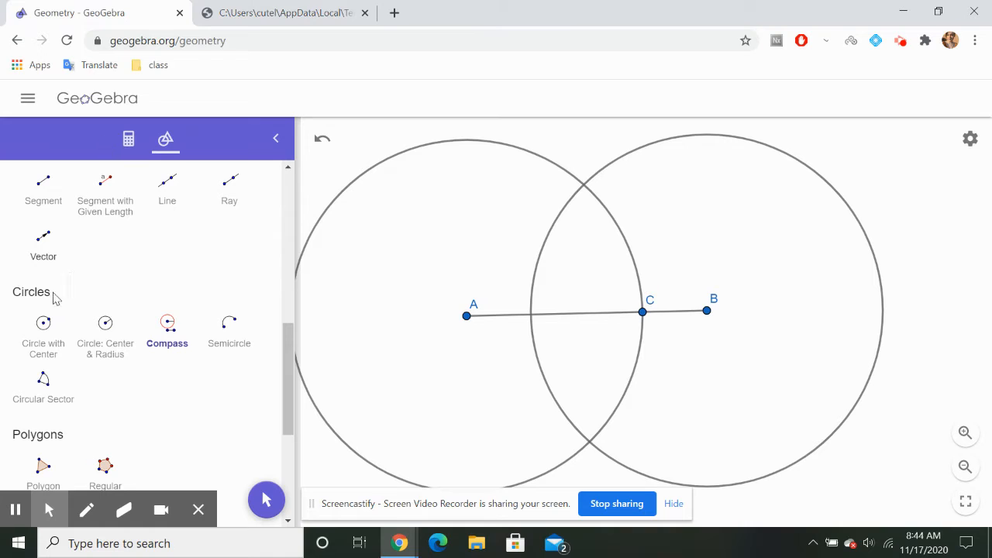
Place points at the upper and lower intersections of the two circles
scroll(85, 280, up, 5)
click(101, 219)
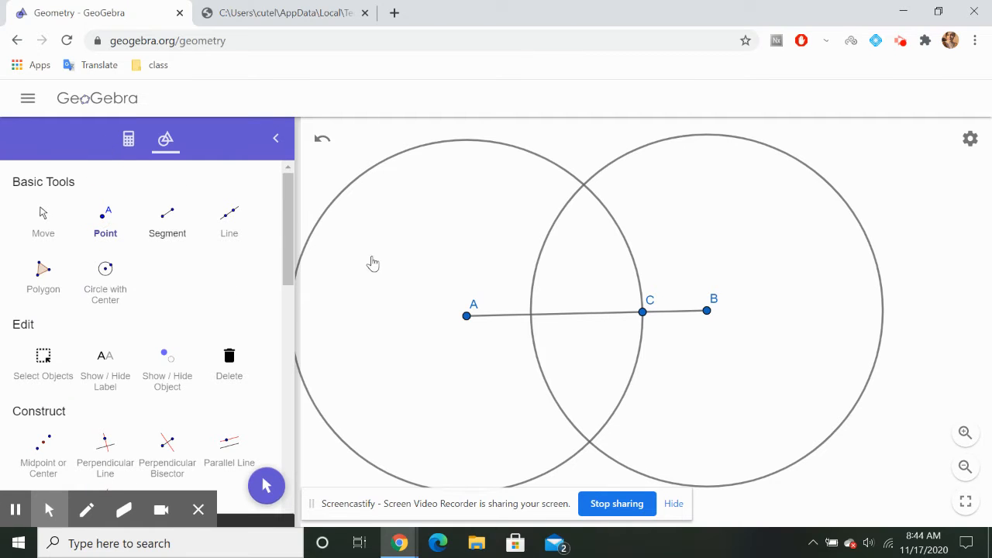
click(583, 185)
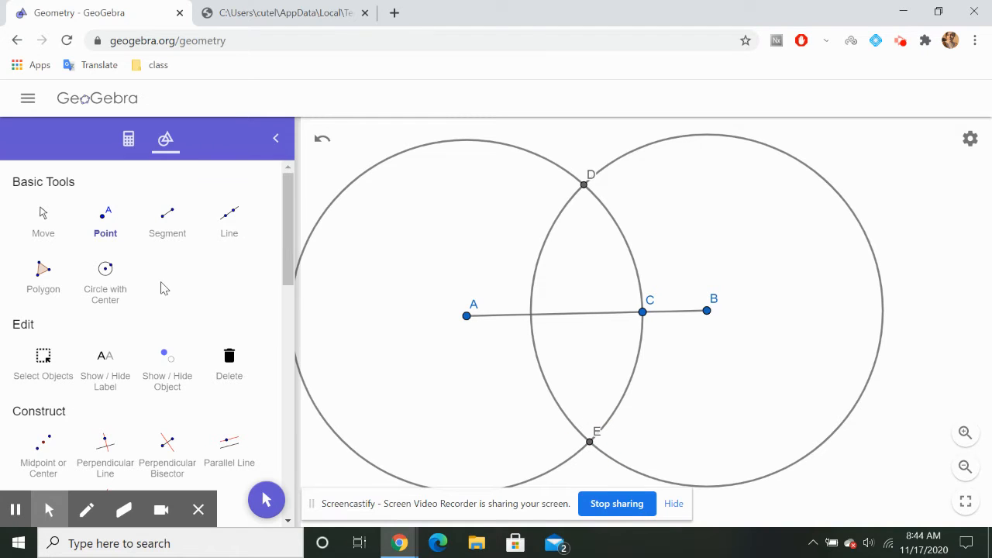
Rename the upper intersection point of the circles to X
click(45, 211)
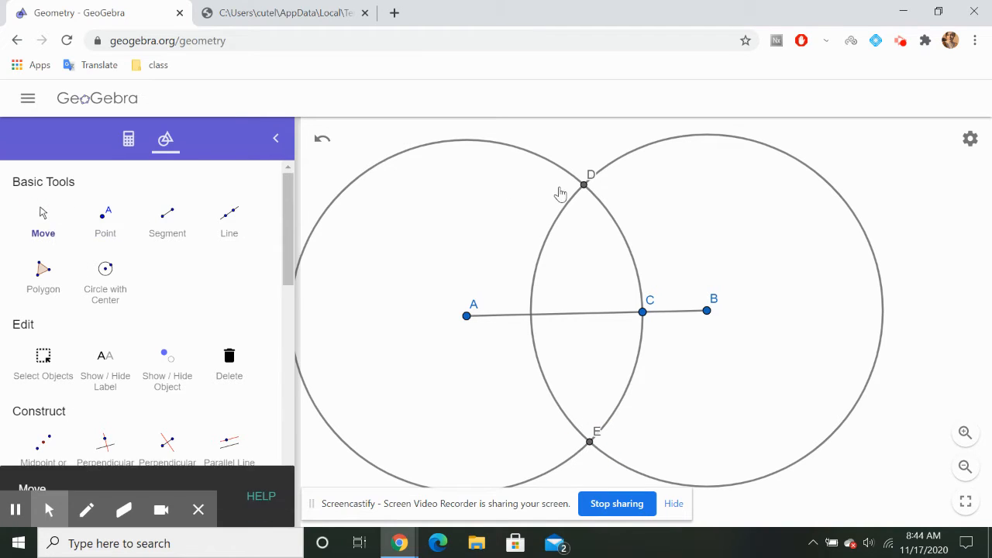
double_click(585, 183)
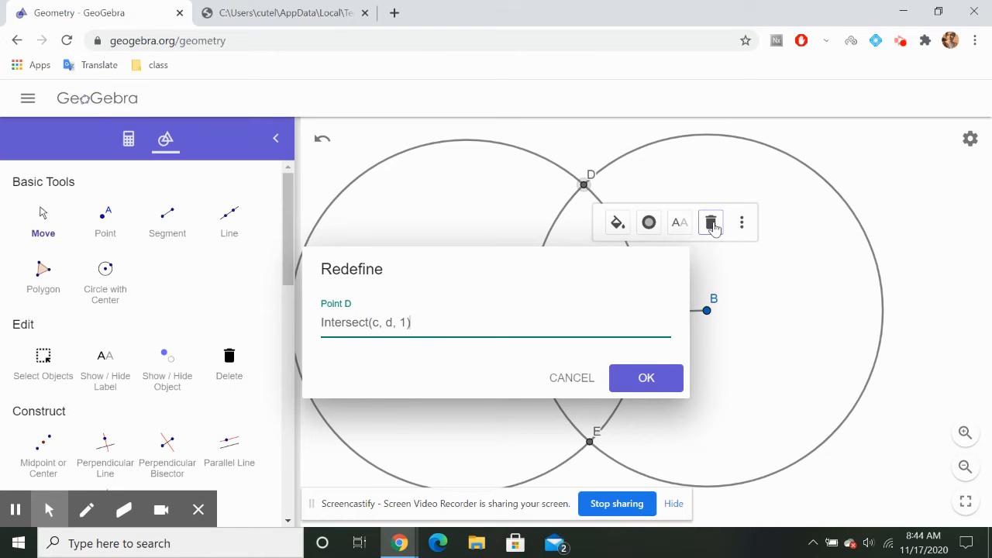
click(679, 222)
click(750, 257)
key(BackSpace)
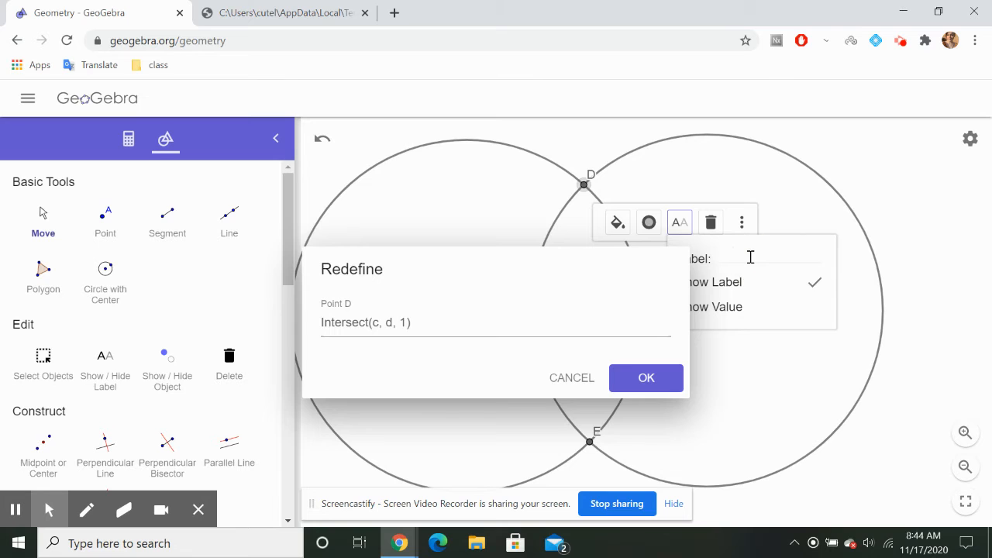
click(655, 384)
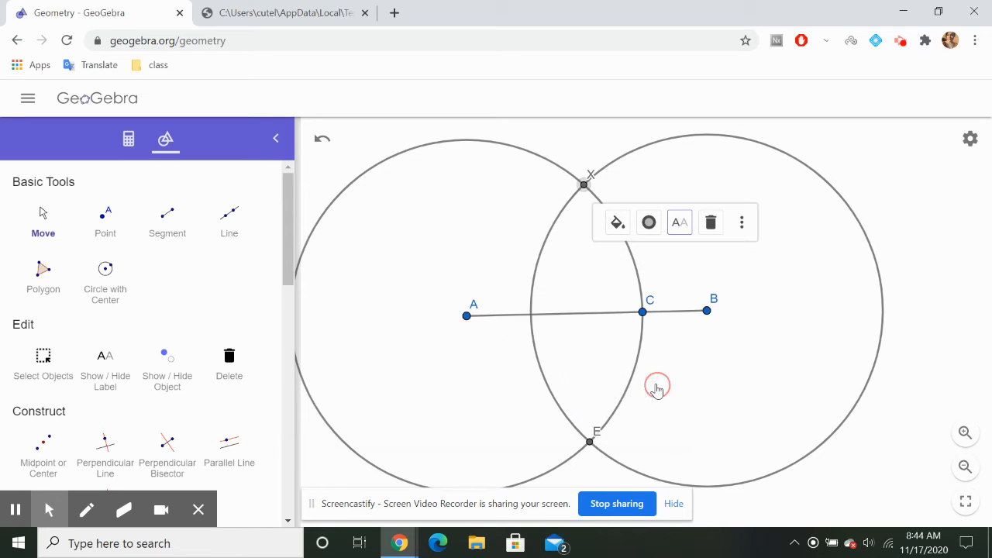
click(590, 444)
click(591, 446)
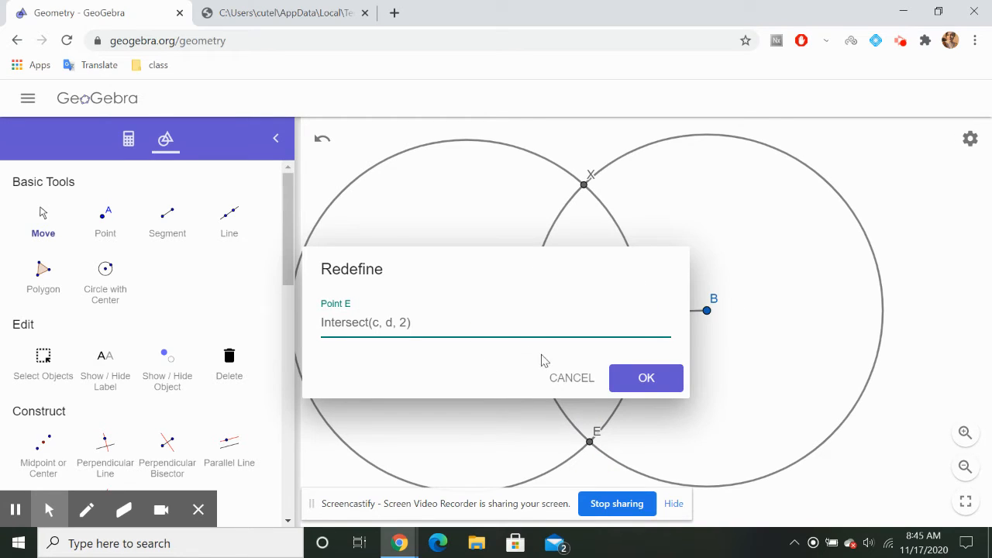
click(571, 378)
Rename the lower intersection point of the circles to Y
click(595, 434)
click(594, 434)
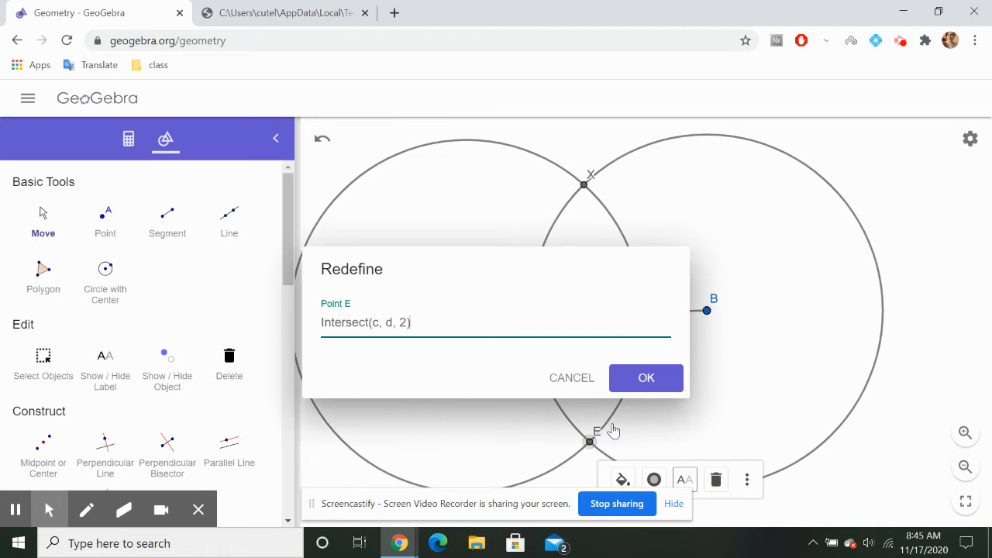
click(684, 479)
click(764, 389)
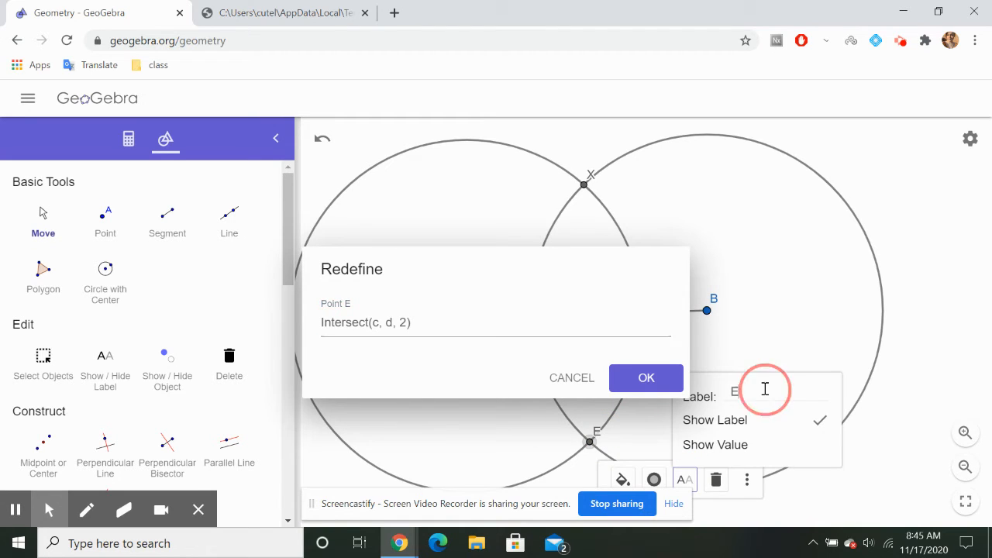
key(BackSpace)
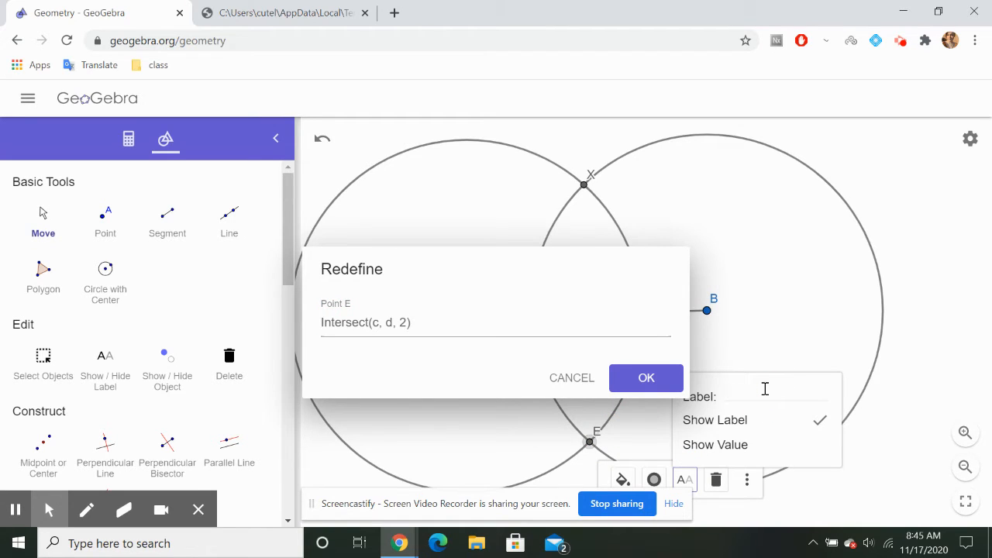
click(656, 379)
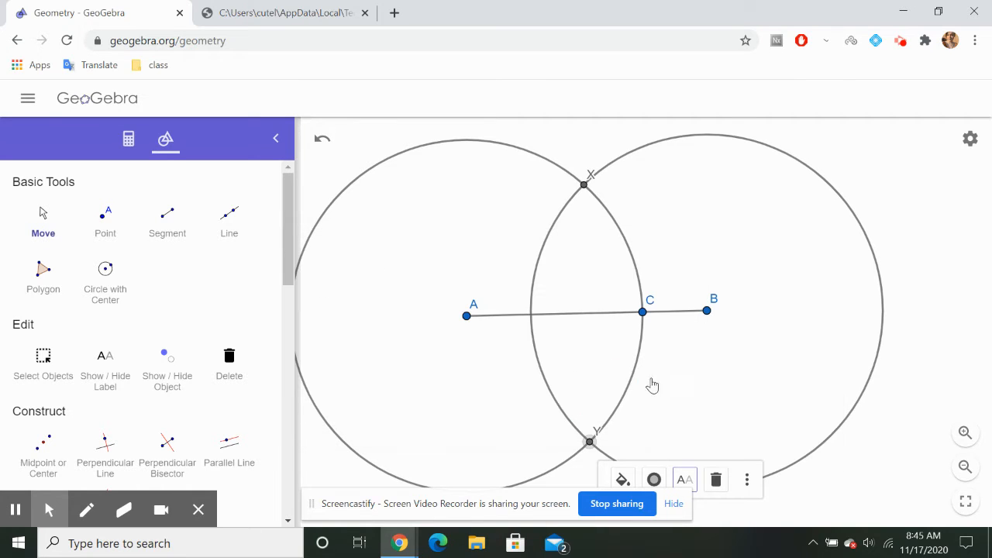
Read Step 3 of the perpendicular bisector instructions in the worksheet and return to the GeoGebra construction
click(278, 9)
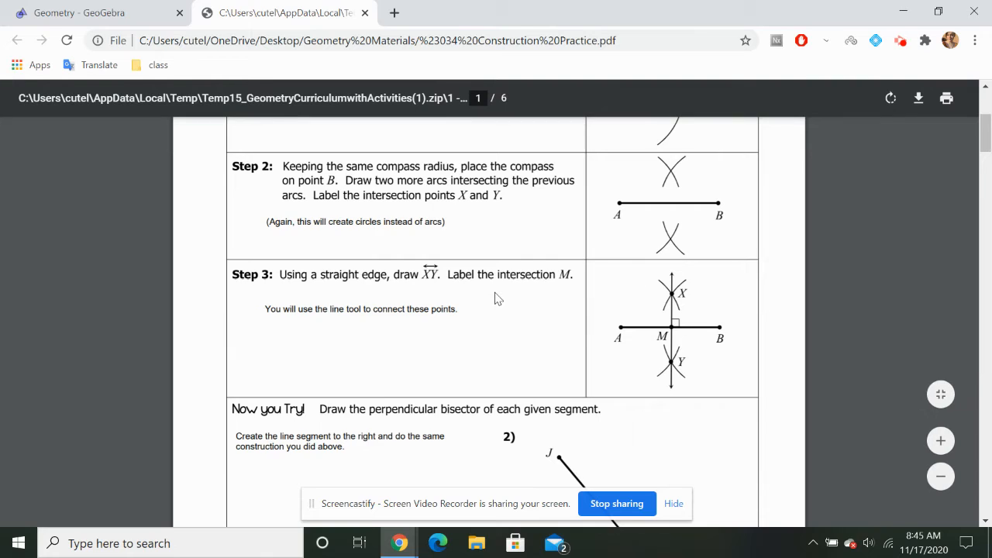
scroll(495, 299, down, 3)
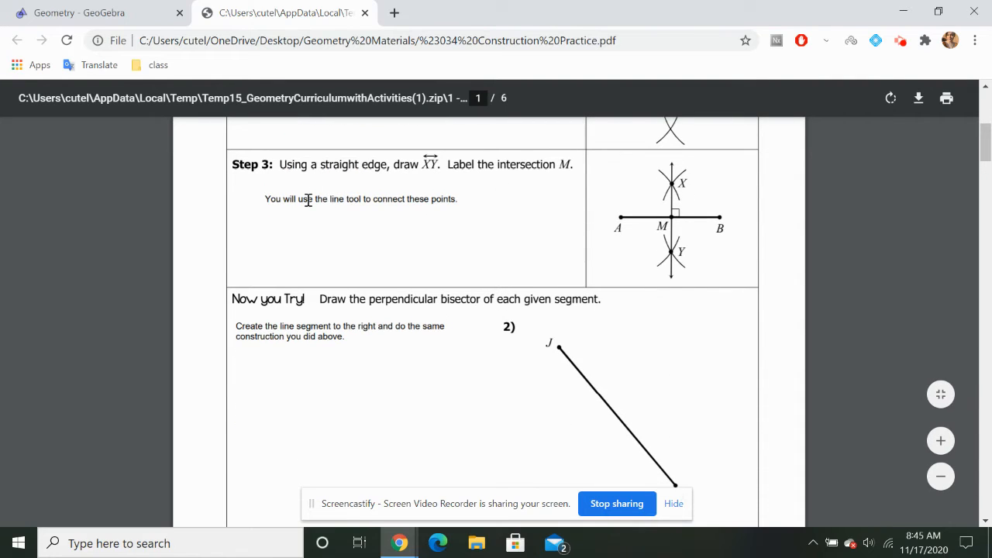
drag(268, 199, 372, 199)
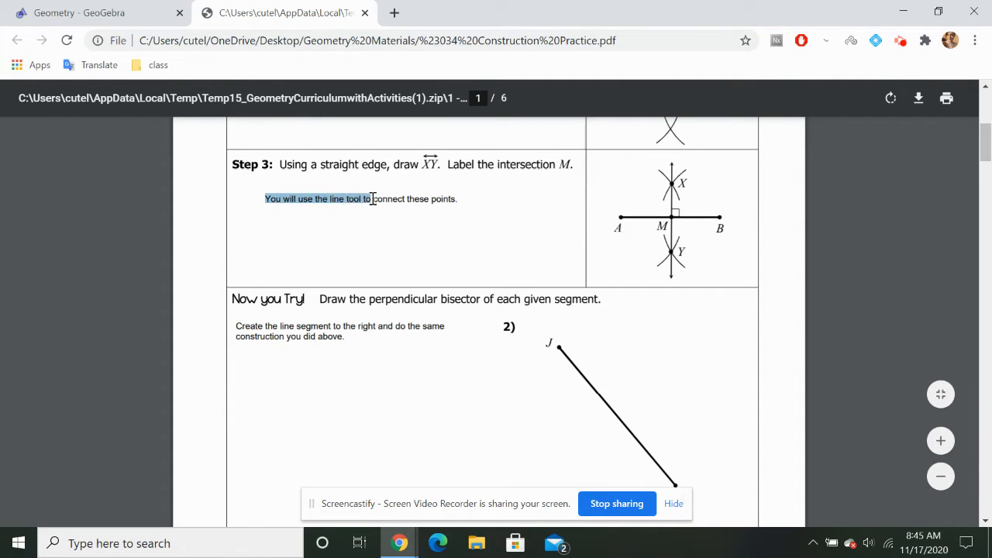
click(415, 202)
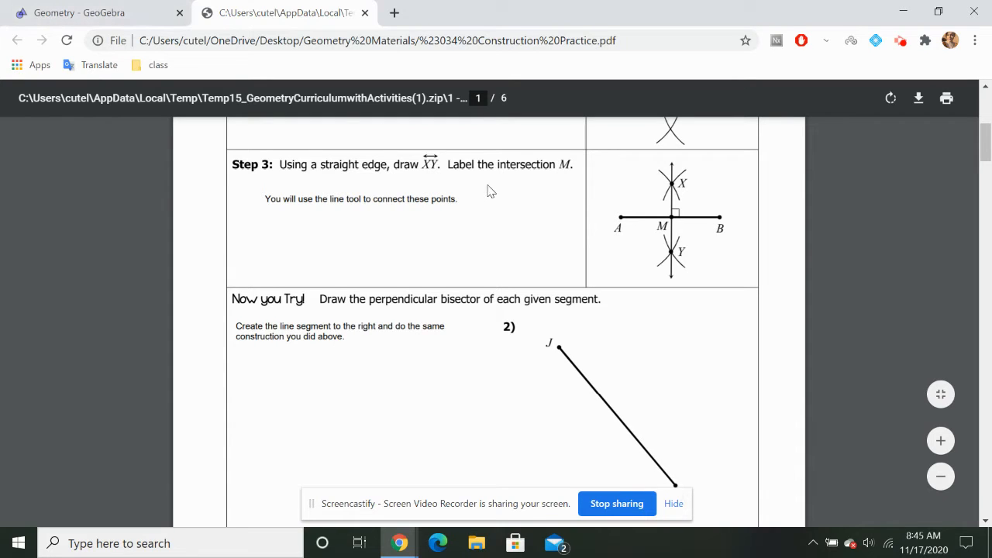
click(126, 10)
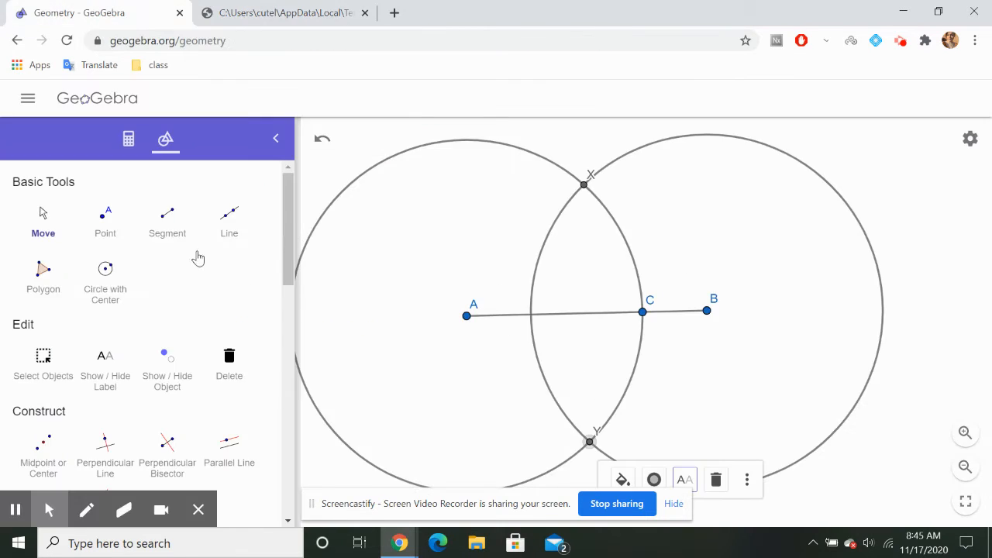
Draw a line through points X and Y and place a point where it crosses segment AB
click(229, 218)
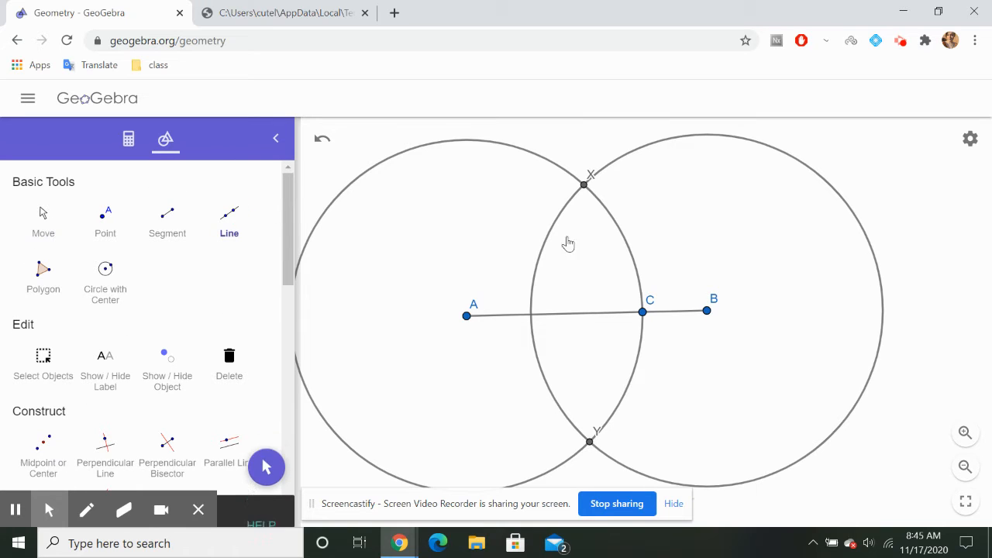
click(584, 186)
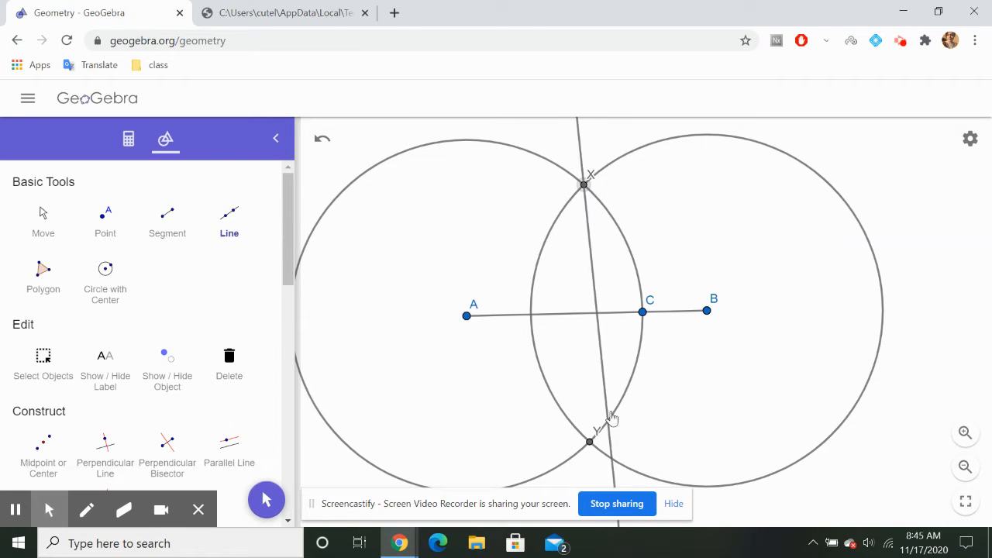
click(590, 445)
click(106, 221)
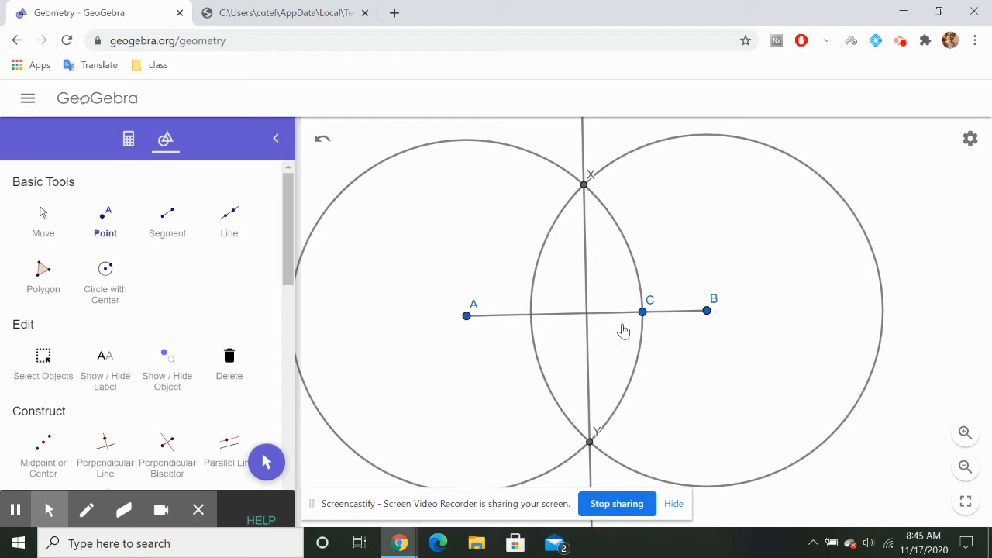
click(588, 319)
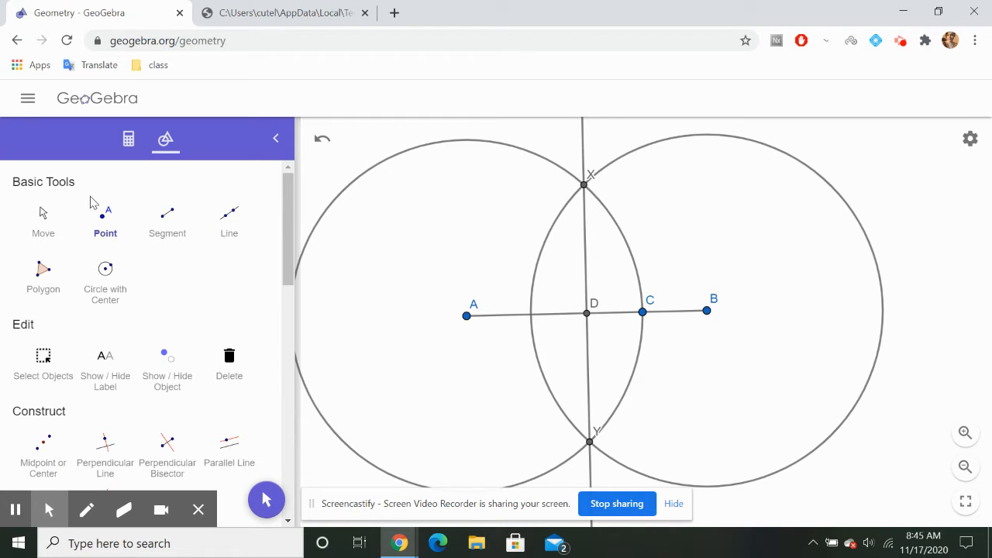
Rename the point where line XY crosses segment AB to M
click(42, 219)
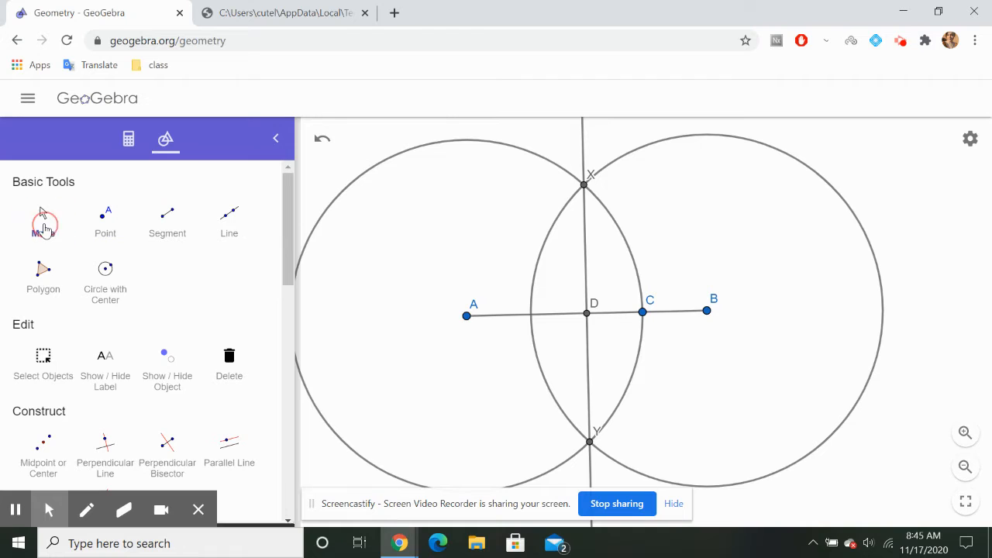
double_click(596, 307)
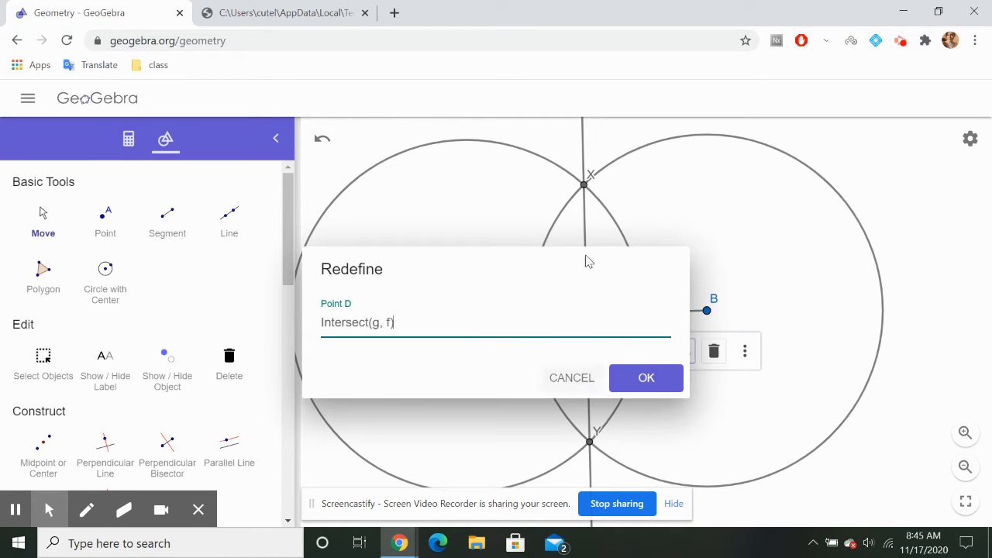
click(691, 357)
click(757, 379)
key(BackSpace)
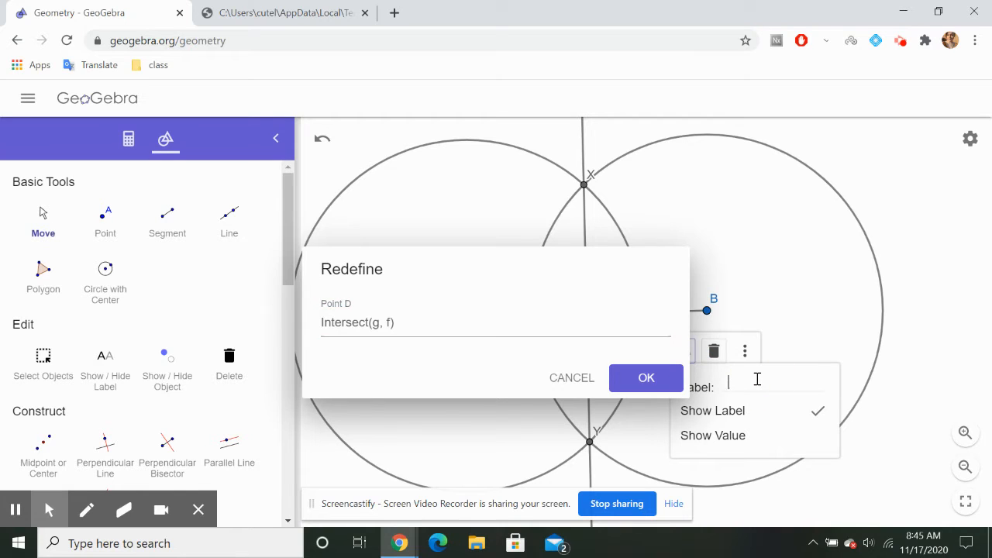
click(646, 378)
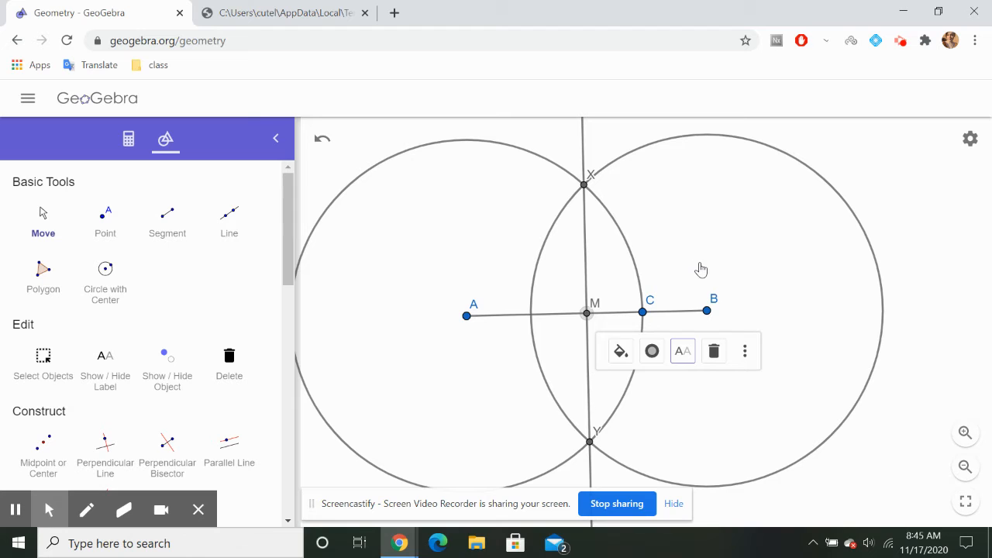
click(853, 212)
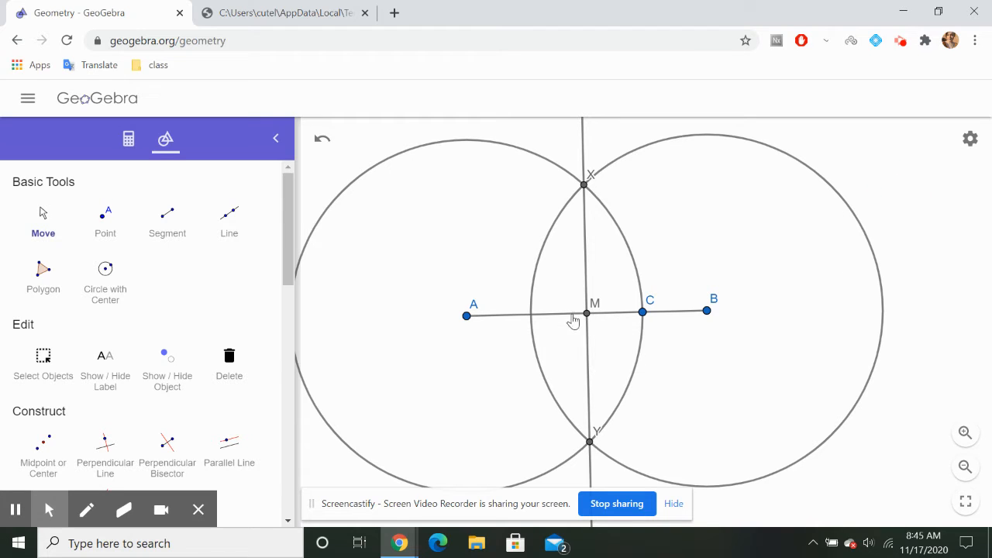
Read the worksheet's "Now you Try" task for segment JK, checking it against Step 3, and return to the GeoGebra construction
scroll(626, 323, down, 5)
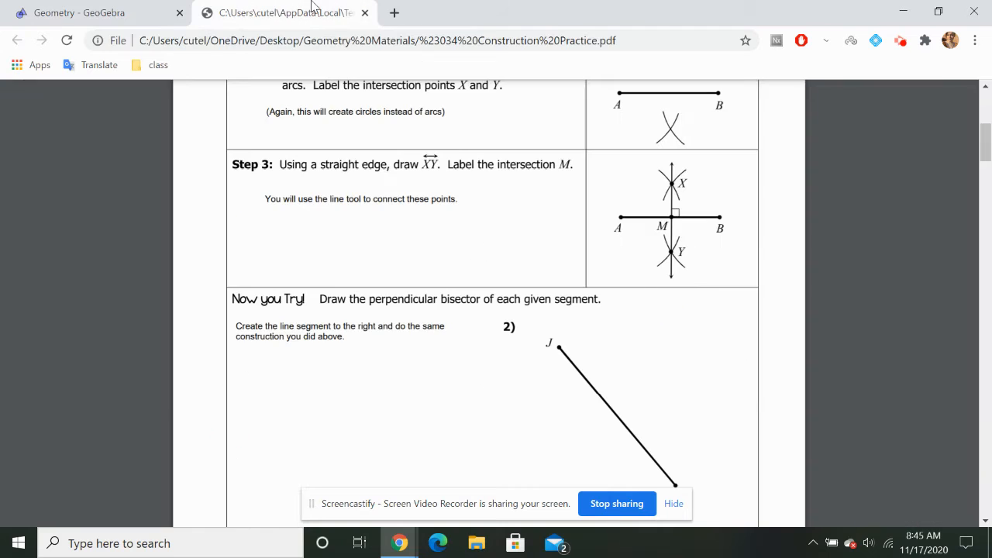
click(312, 11)
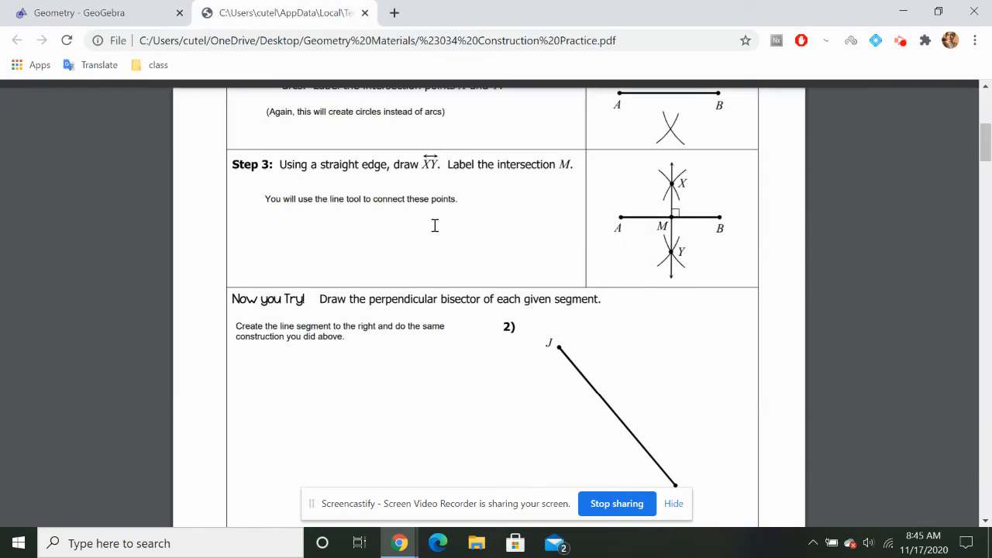
scroll(447, 250, down, 1)
scroll(447, 250, up, 1)
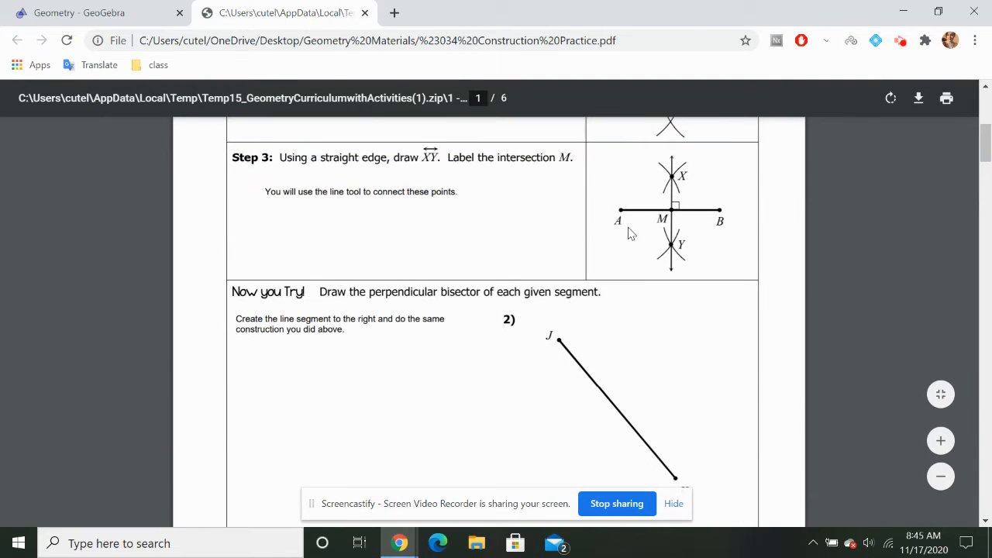
scroll(356, 327, down, 1)
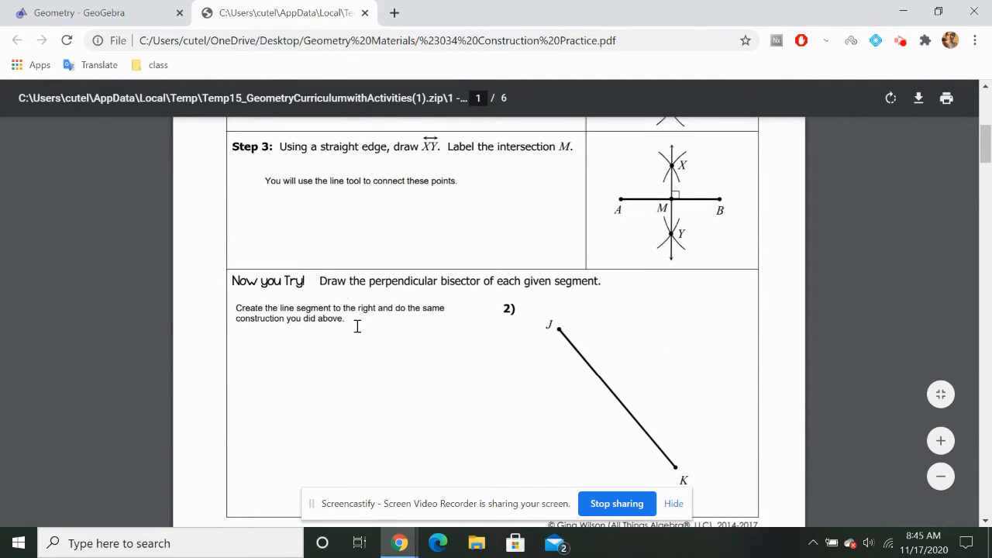
click(78, 12)
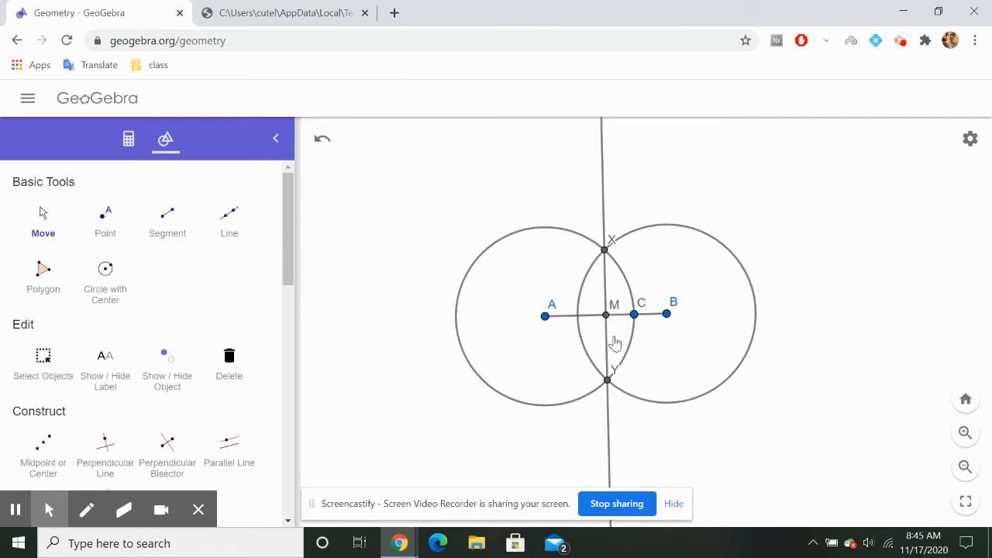
Draw a segment sloping down to the right, like JK in worksheet problem 2, in the empty area beside the first construction
scroll(613, 358, up, 5)
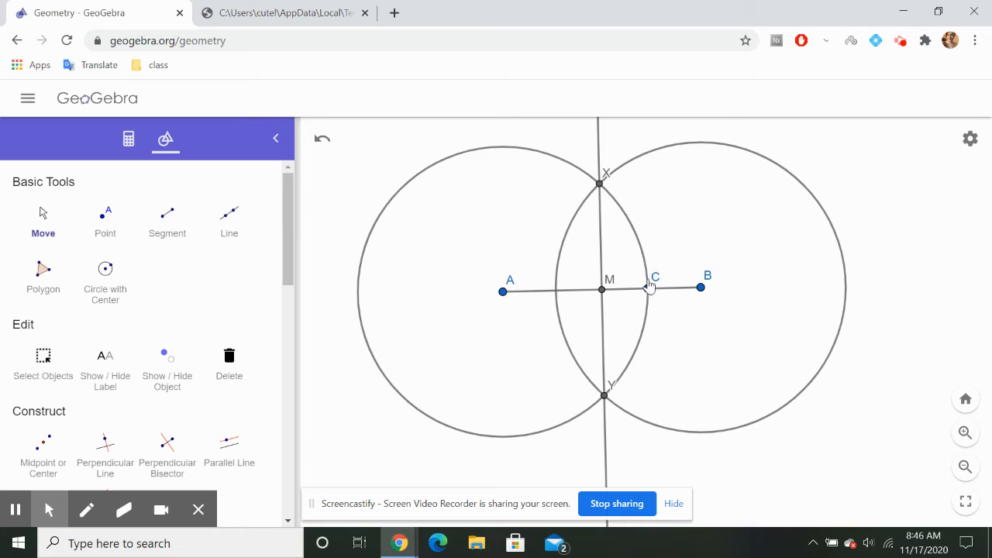
scroll(716, 292, down, 5)
drag(885, 258, 441, 241)
click(333, 14)
scroll(626, 405, down, 3)
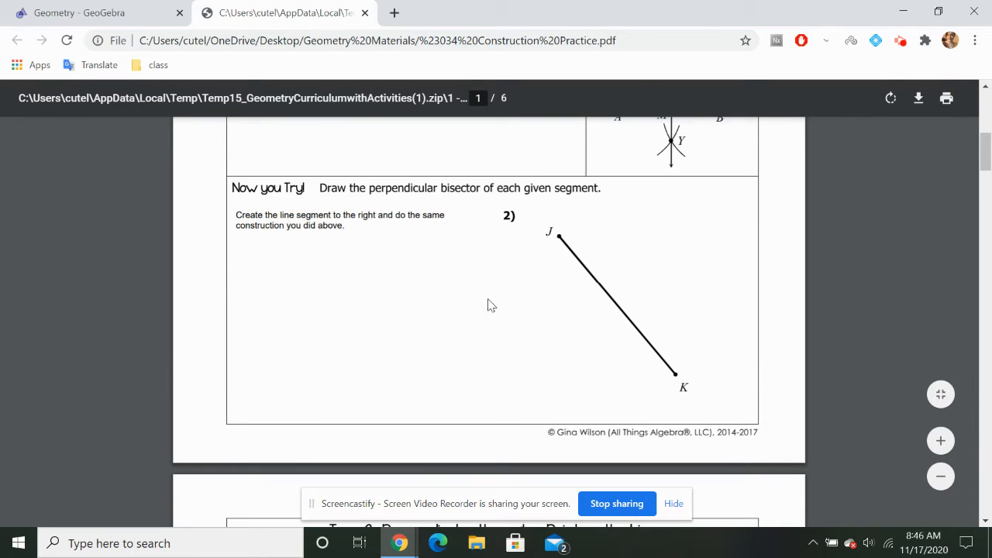
click(85, 13)
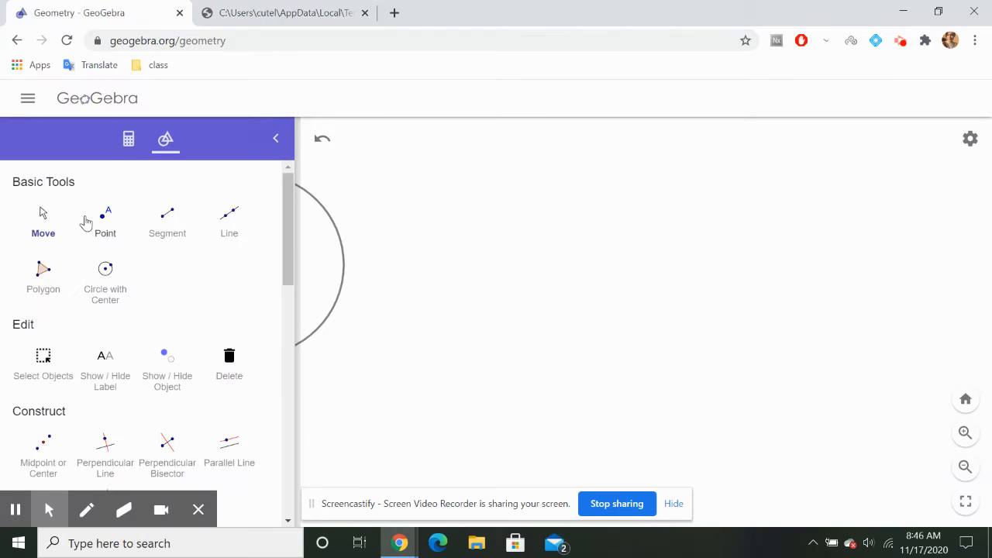
click(167, 215)
click(601, 206)
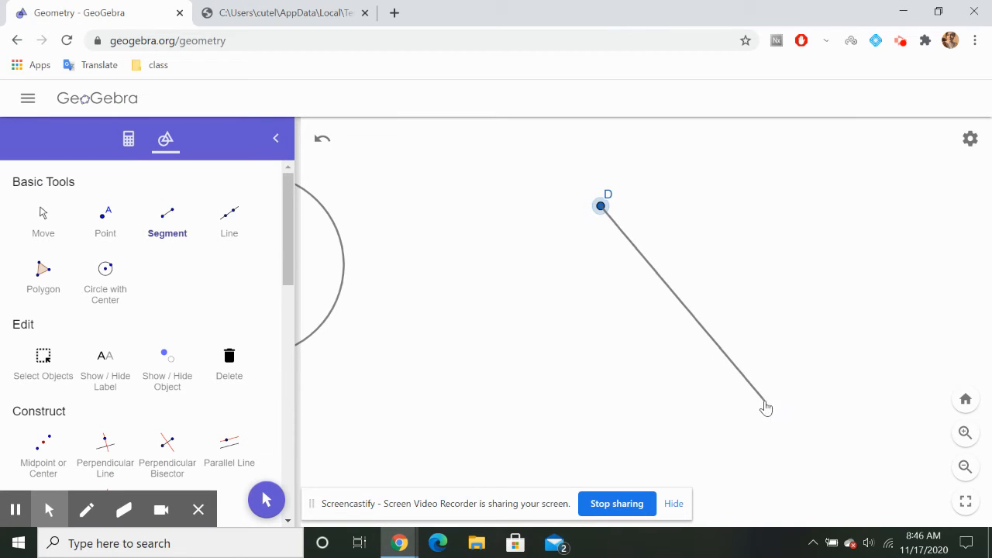
click(794, 410)
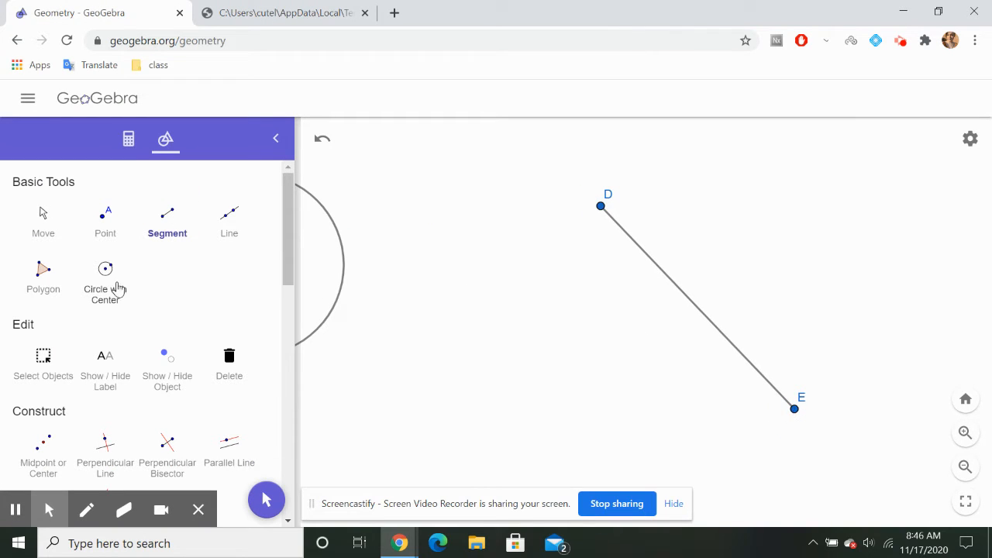
Place a point on segment DE past its middle, nearer E, and draw a Compass circle centred on D with radius from D to that point
click(104, 230)
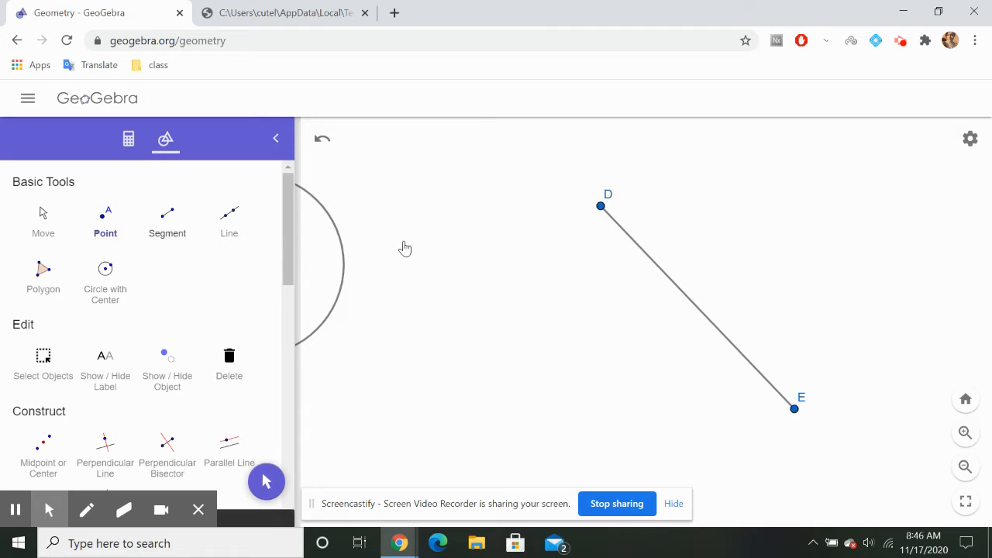
click(740, 354)
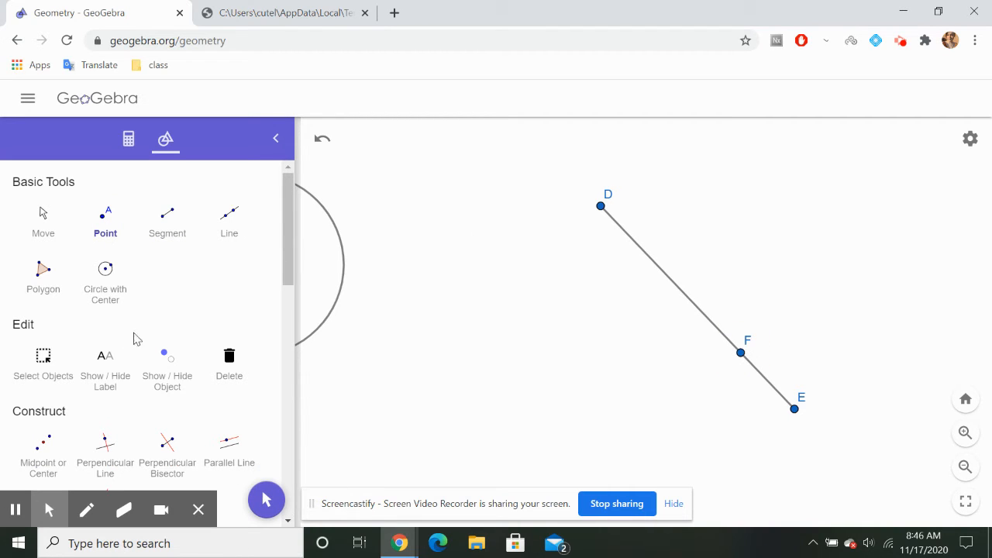
scroll(202, 304, down, 6)
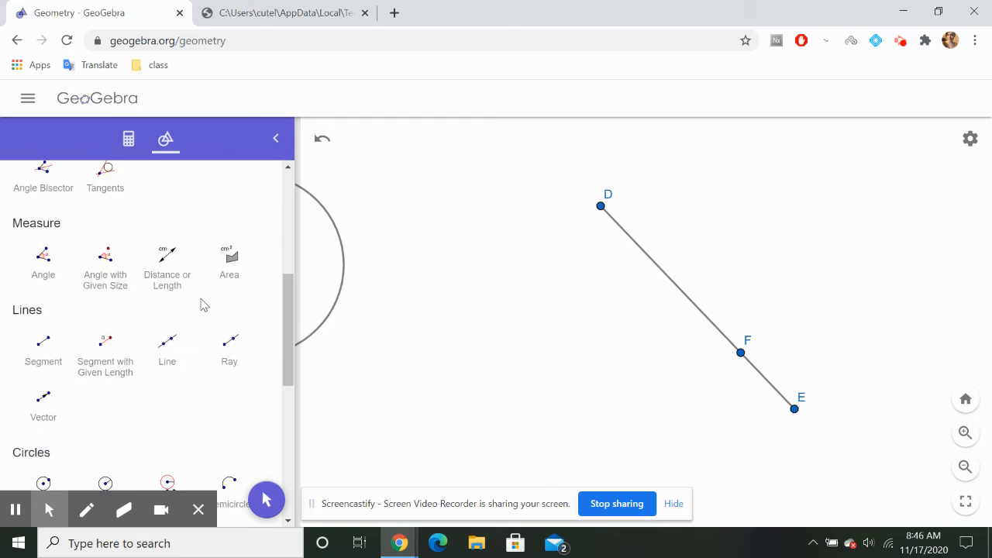
click(203, 374)
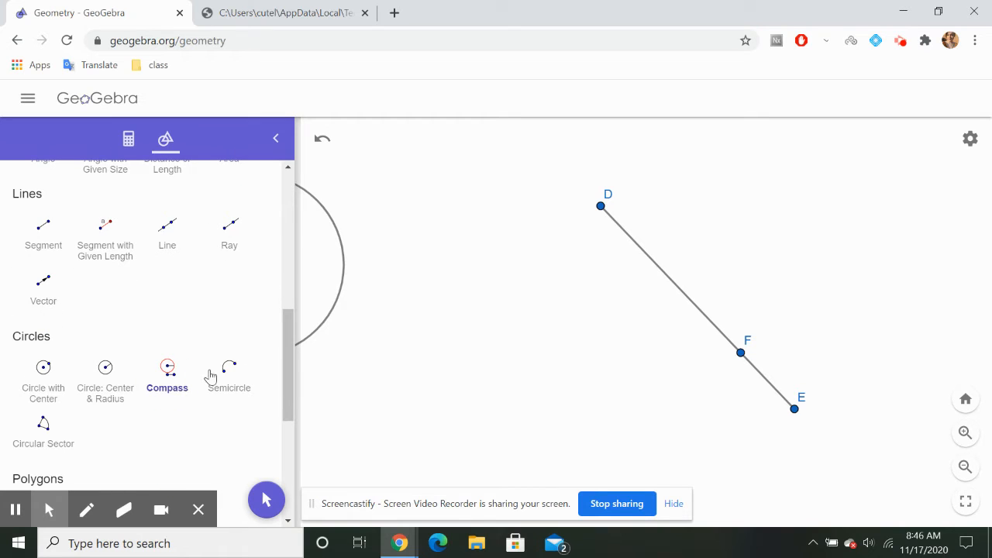
click(601, 208)
click(741, 354)
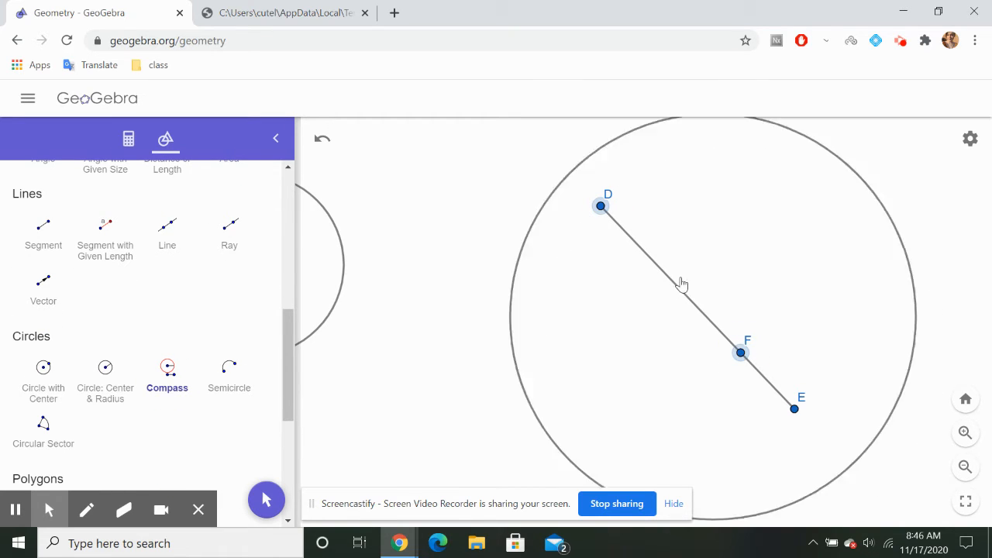
click(601, 209)
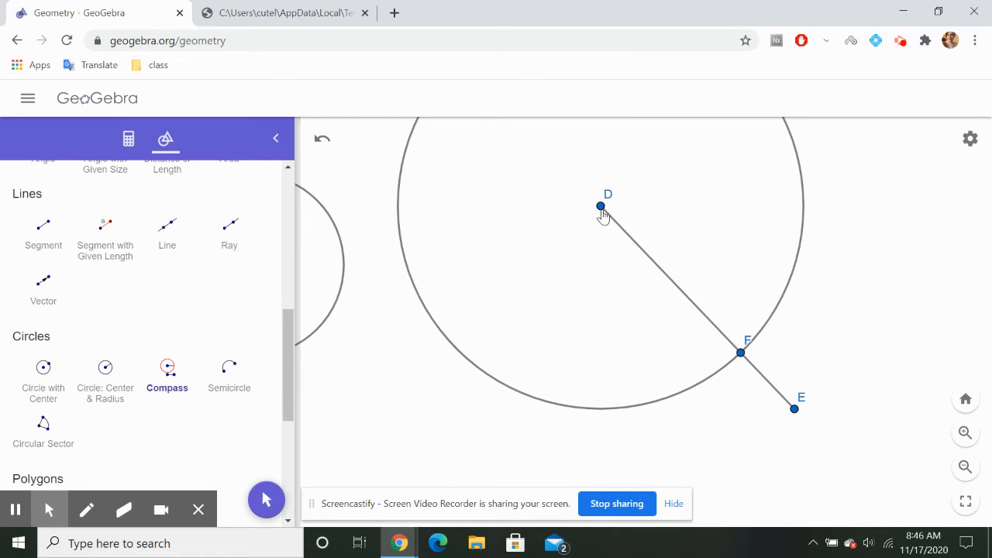
Draw a second Compass circle centred on E, using the distance from D to F as the radius
click(601, 207)
click(741, 353)
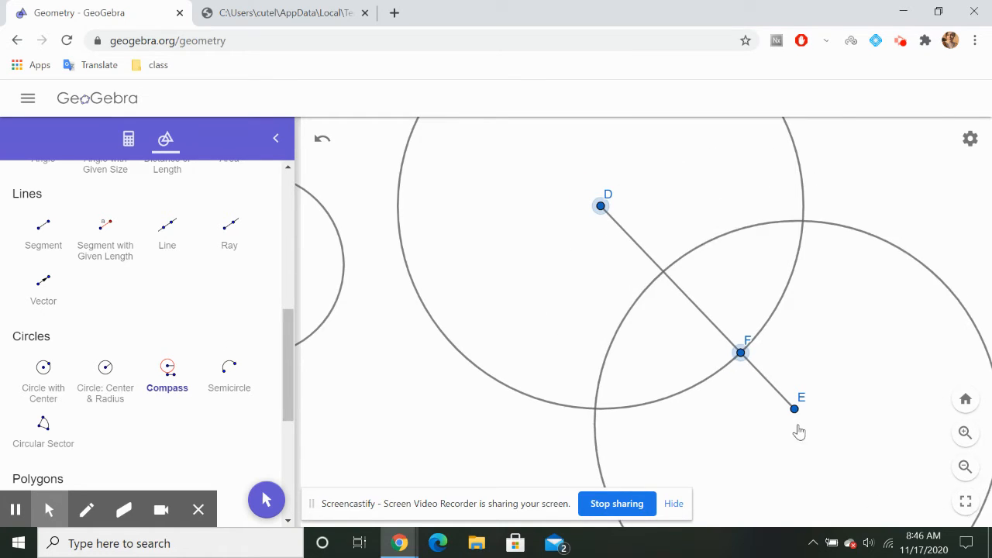
click(795, 410)
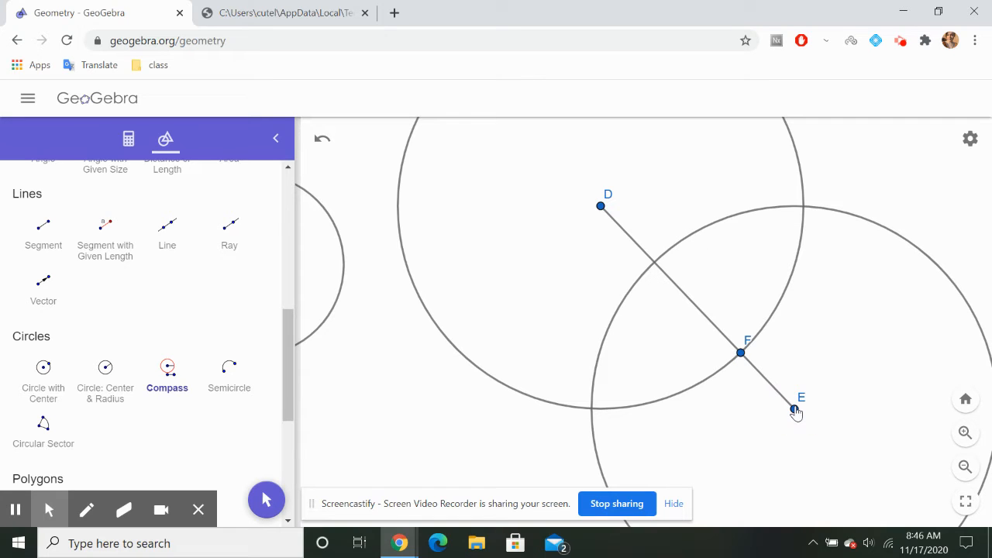
Place points at the lower-left and upper-right intersections of the circles centred on D and E
scroll(128, 294, up, 5)
click(105, 231)
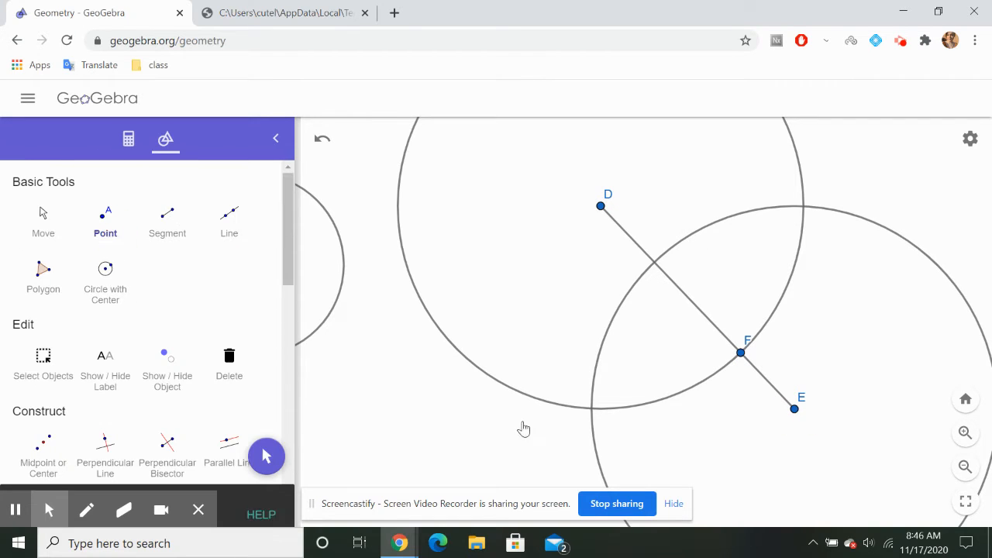
click(592, 409)
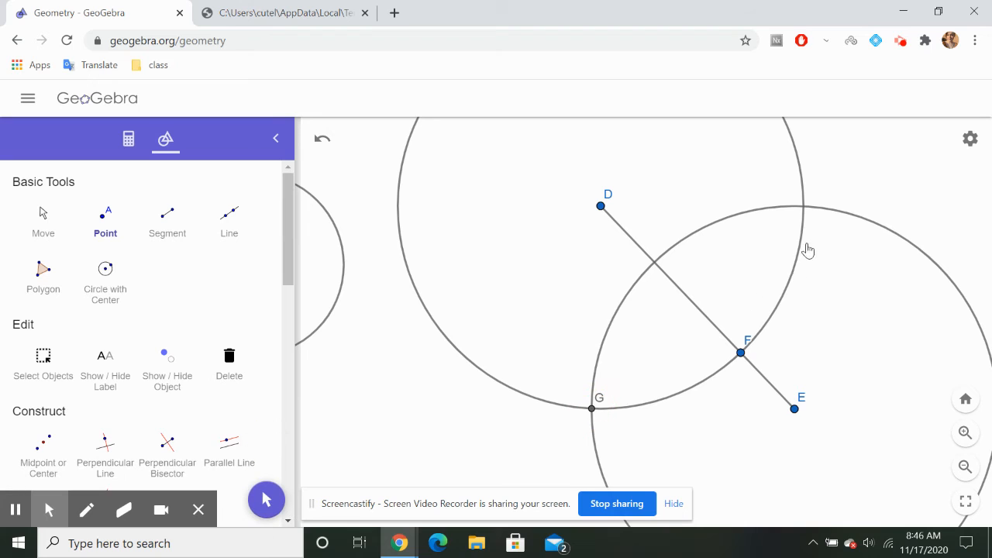
click(803, 207)
Draw a line through circle intersection points G and H and place a point where it crosses segment DE
click(229, 218)
click(591, 409)
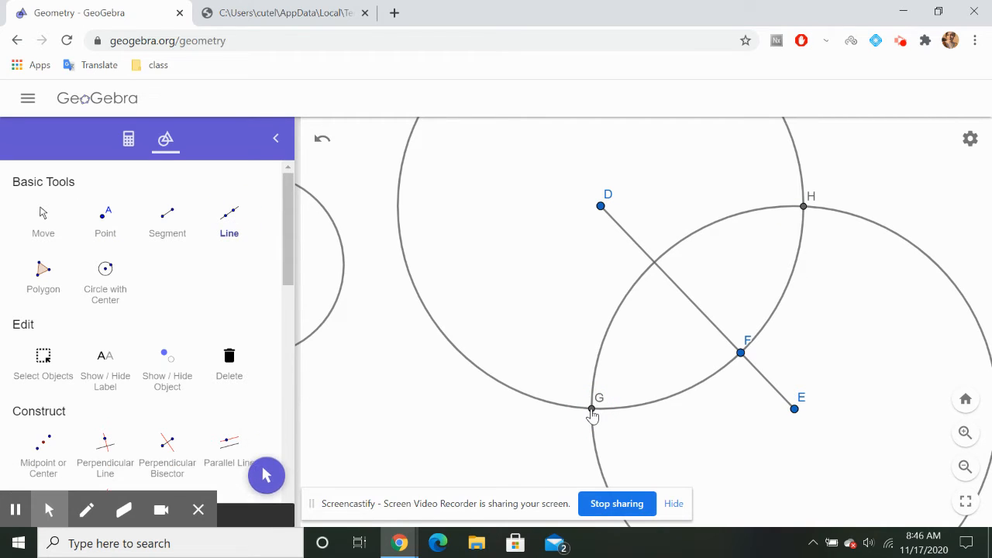
click(805, 209)
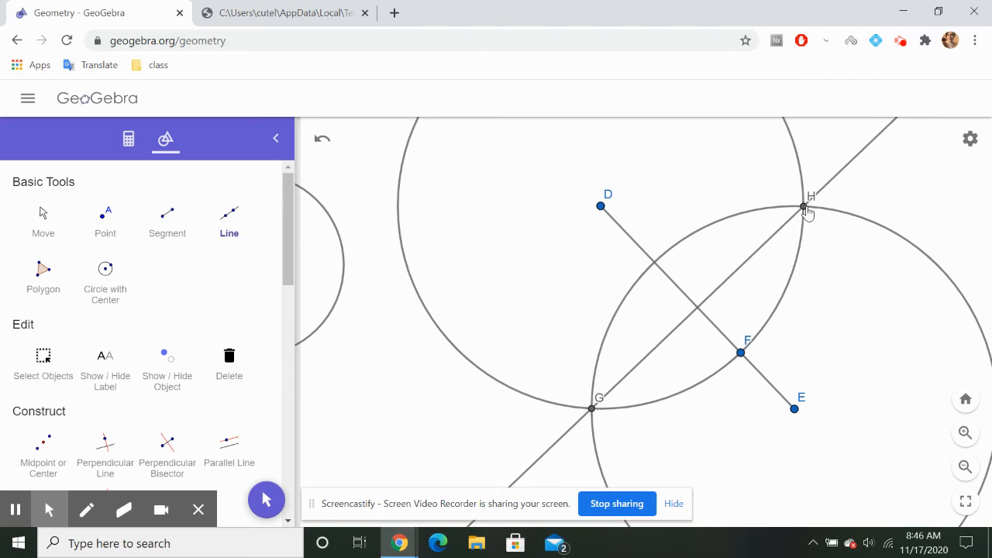
click(104, 217)
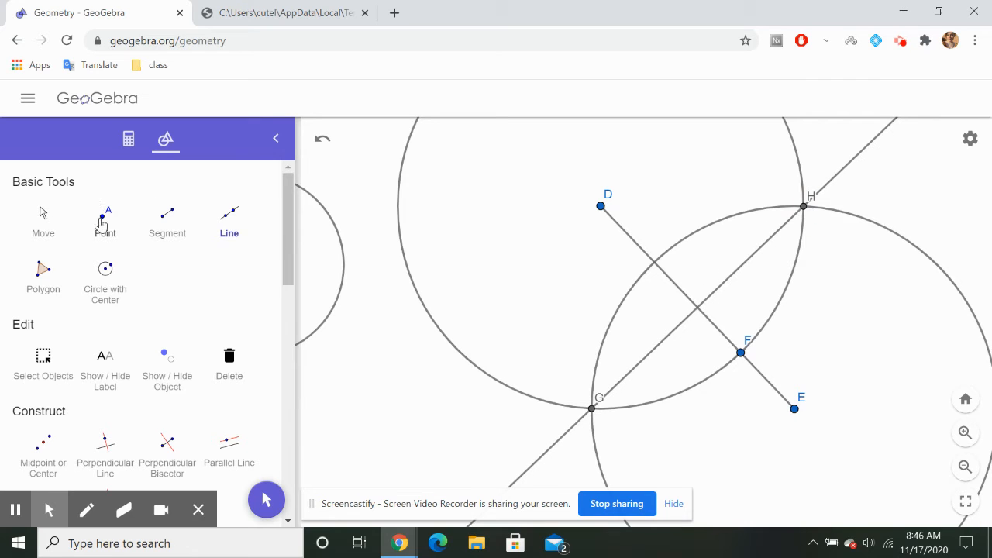
click(697, 308)
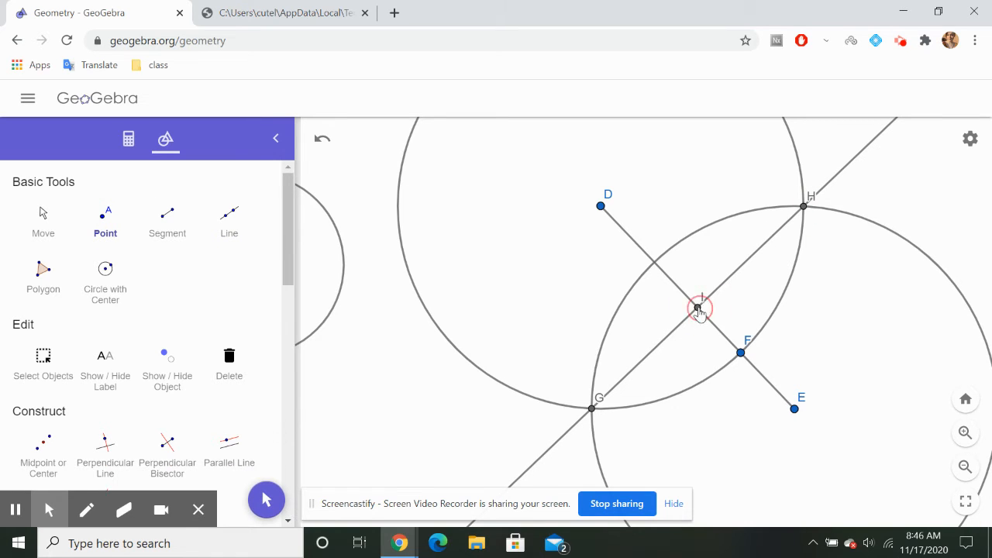
click(28, 213)
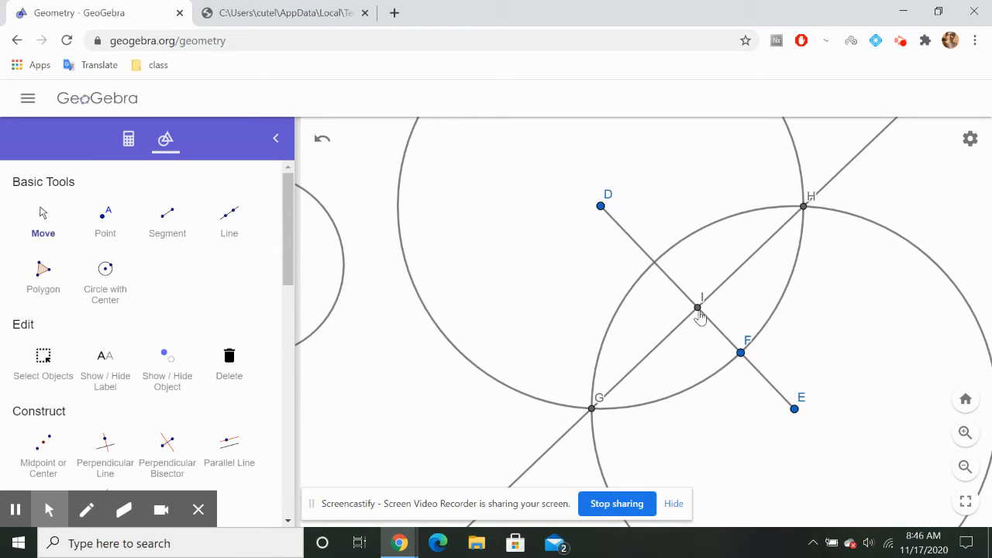
scroll(700, 317, down, 6)
scroll(699, 317, up, 3)
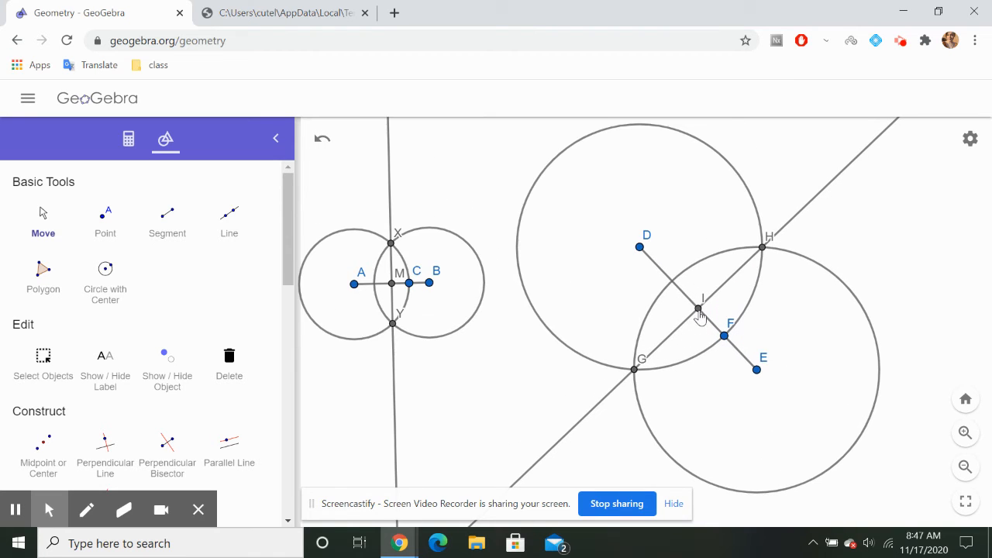
Fit both bisector constructions in view, download the drawing as a PDF file and dismiss the download notice
scroll(503, 325, down, 3)
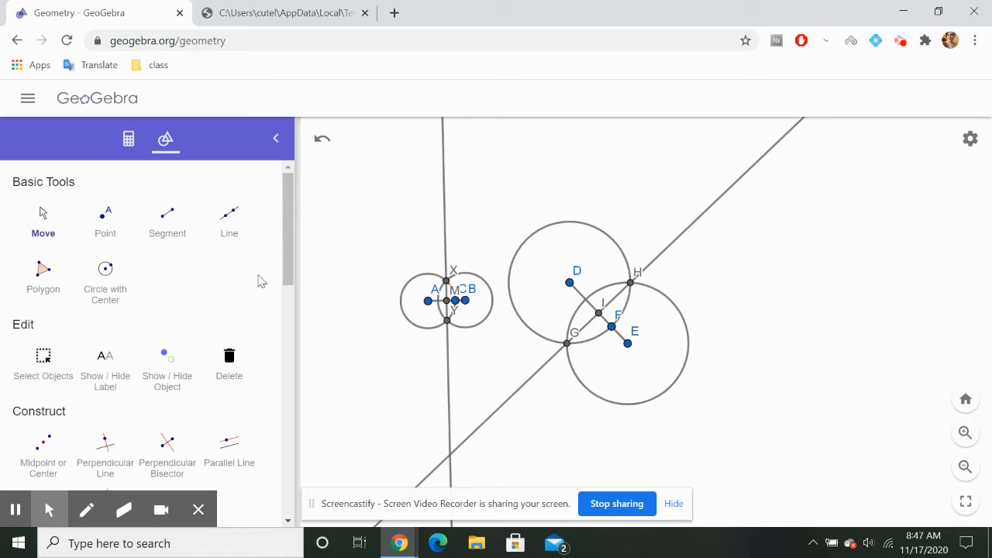
click(28, 98)
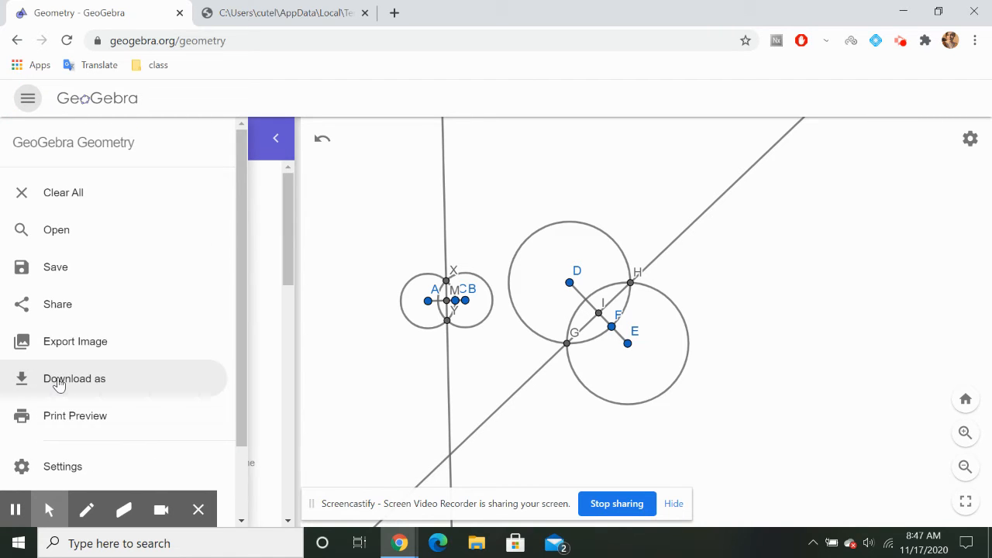
click(59, 382)
click(78, 318)
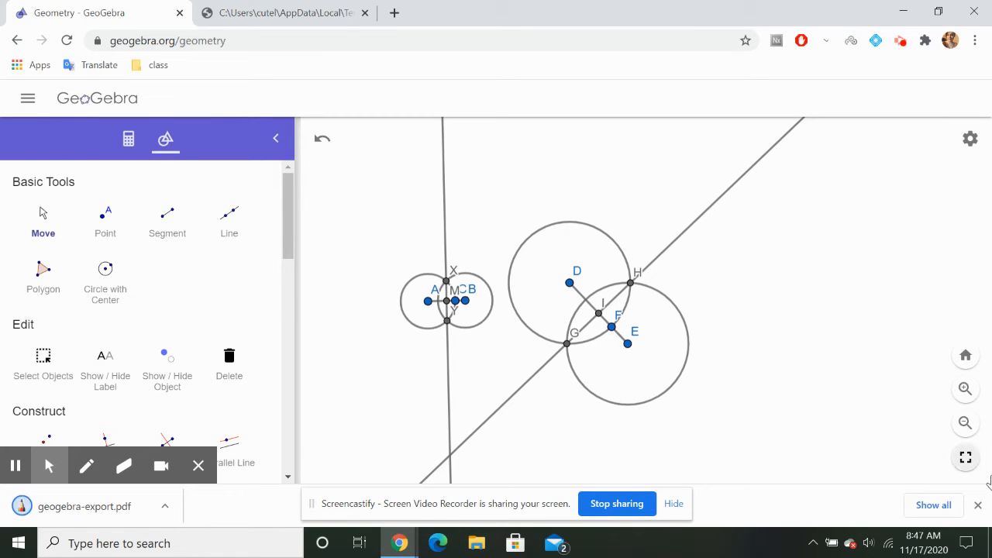
click(977, 504)
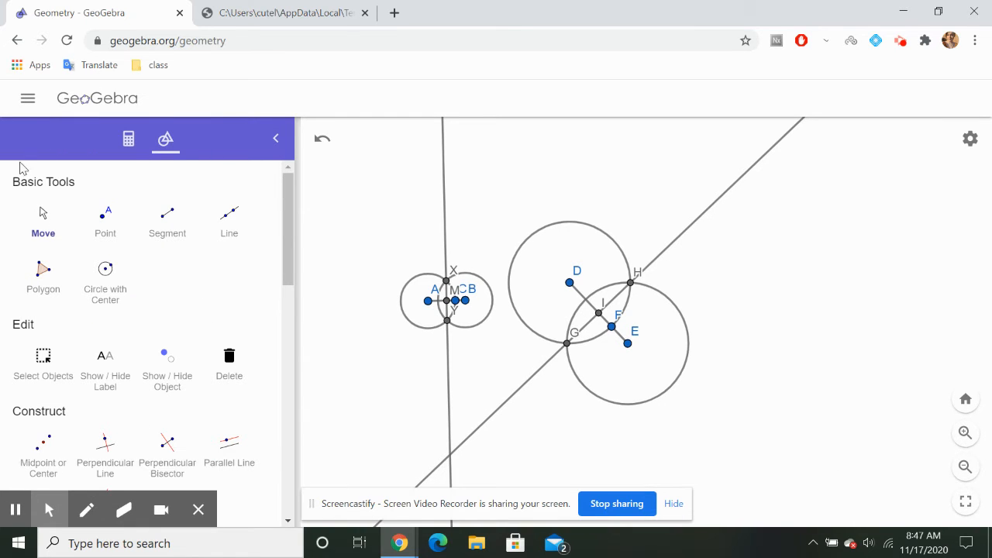
Clear the entire construction without saving it
click(28, 99)
click(84, 198)
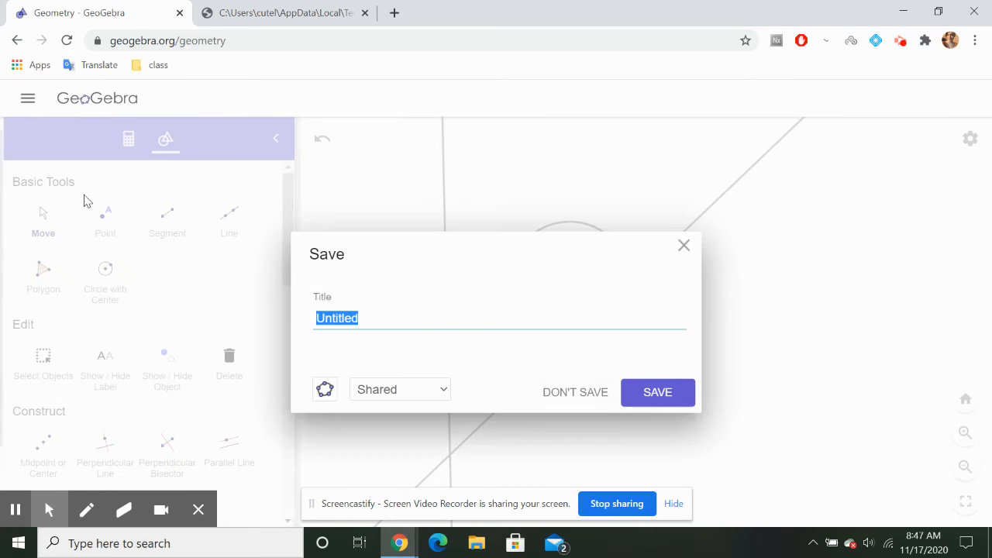
click(561, 393)
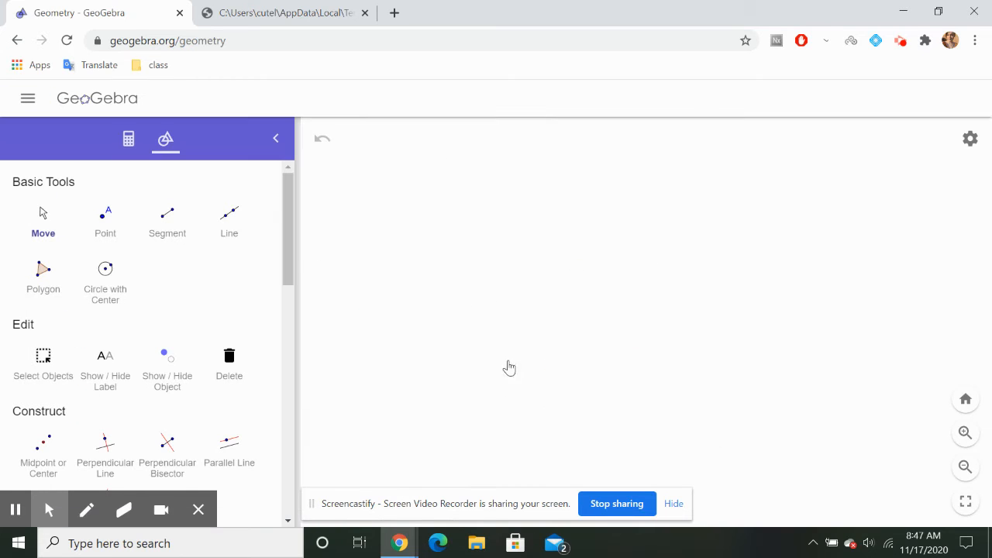
Consult the worksheet's Type 2 construction, Perpendicular through a Point on the Line, and draw a nearly horizontal line through two new points in GeoGebra
click(254, 14)
scroll(496, 255, down, 5)
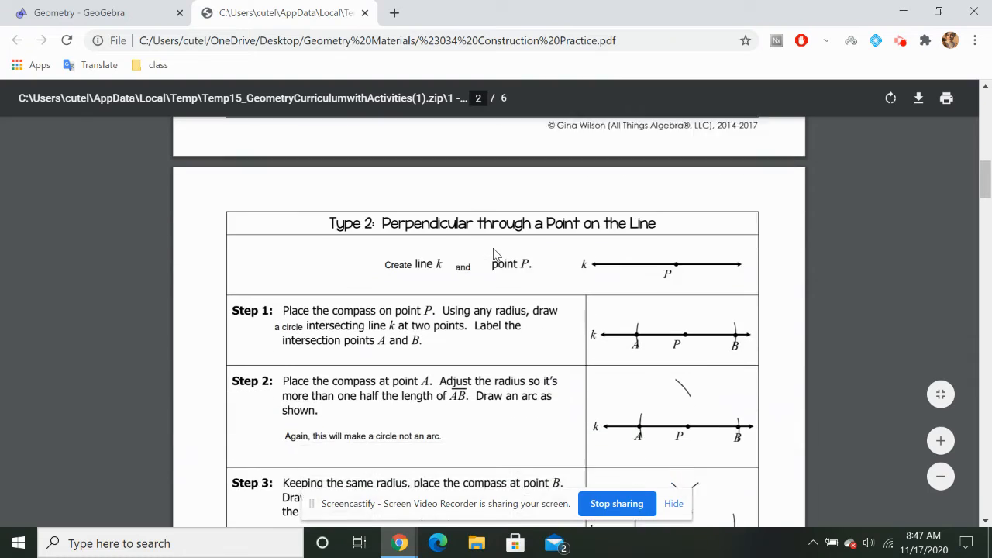
scroll(494, 254, down, 2)
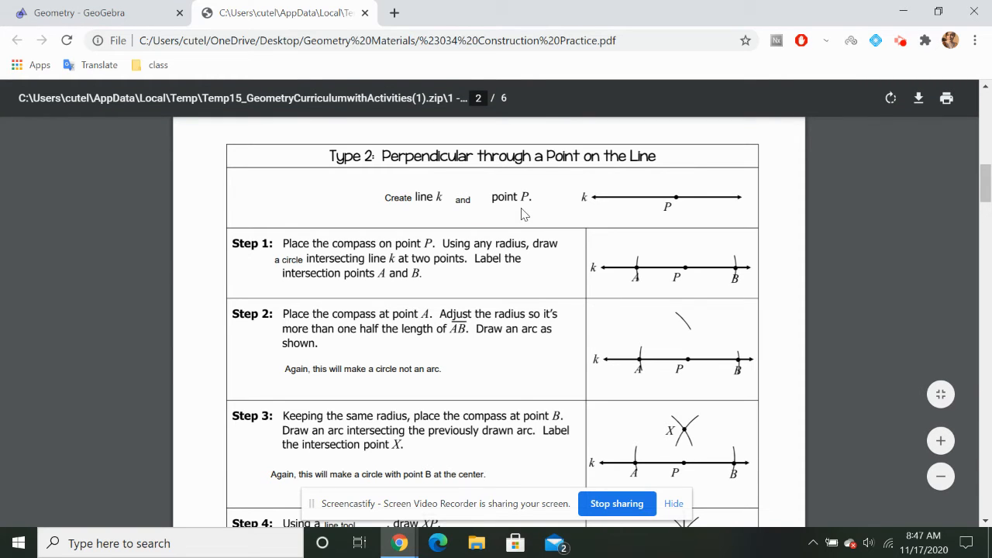
click(124, 11)
click(230, 225)
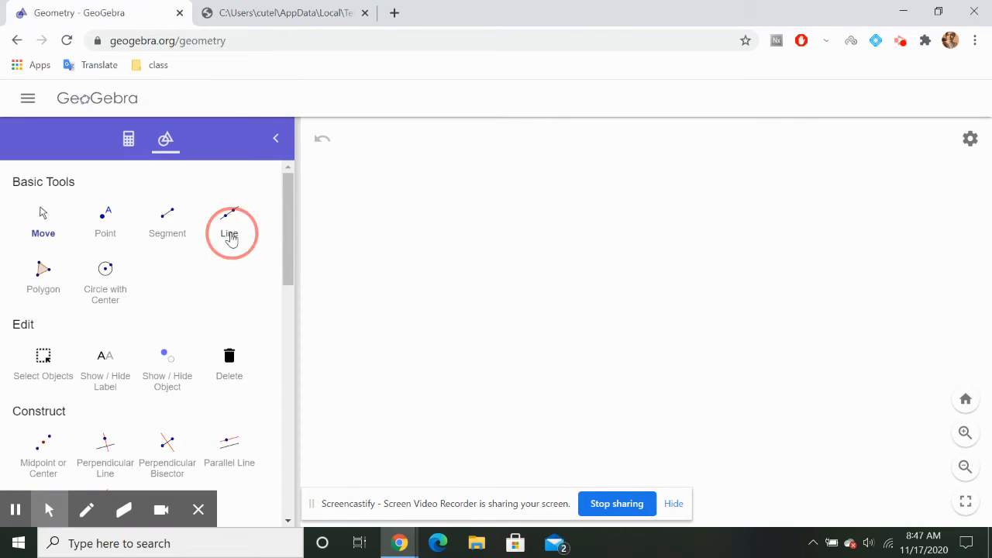
click(355, 333)
click(671, 349)
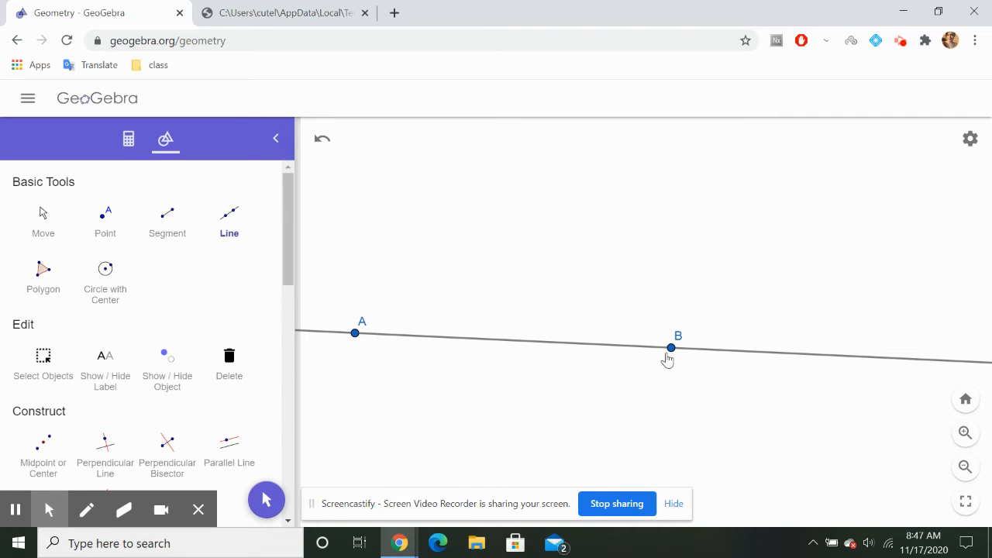
Following worksheet step 1, draw a Compass circle centred on B with the distance from A to B as its radius
click(350, 7)
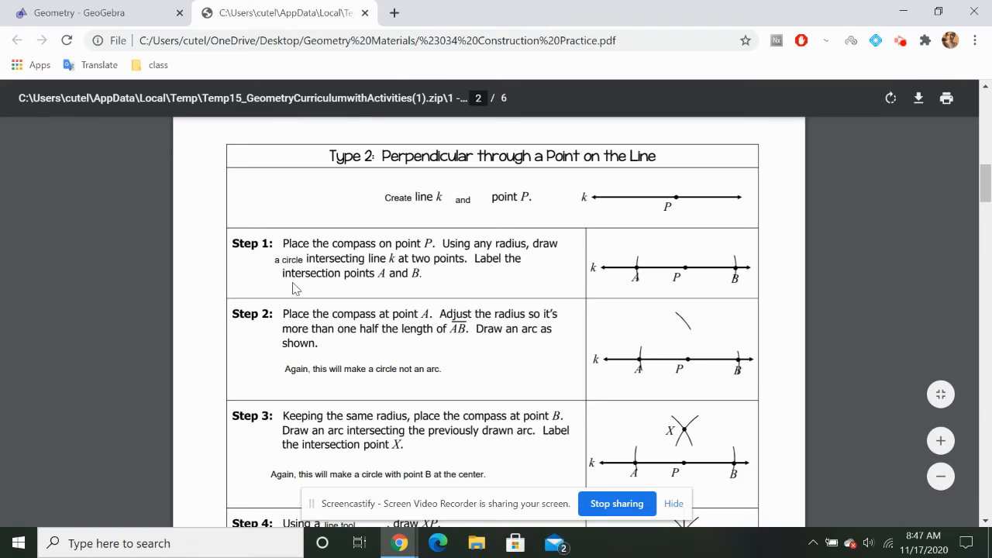
scroll(295, 287, down, 1)
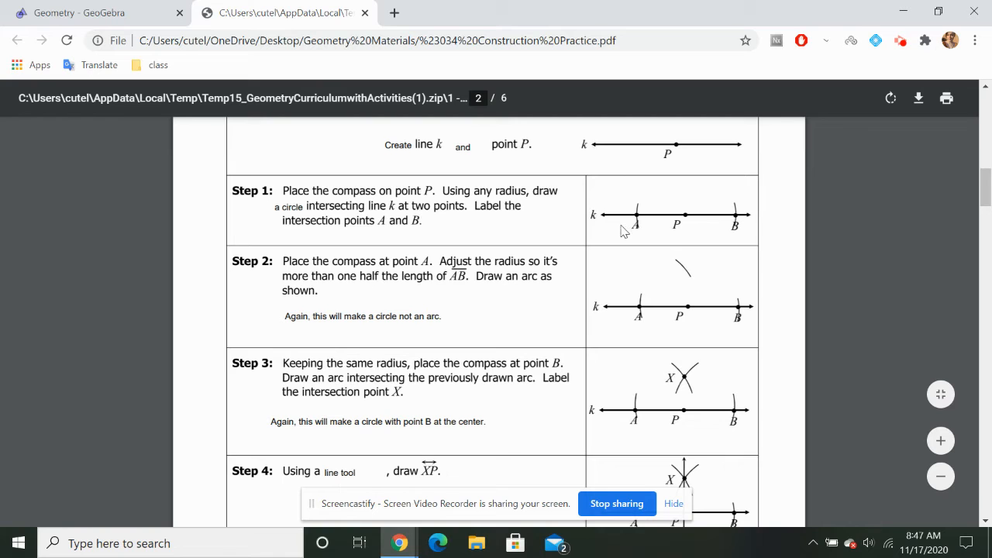
click(100, 8)
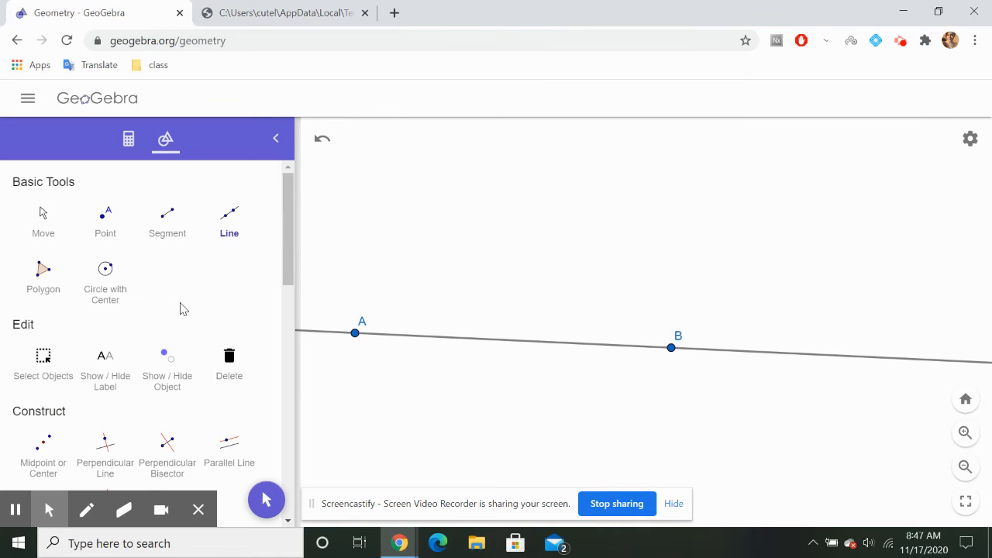
scroll(180, 309, down, 3)
scroll(182, 337, down, 3)
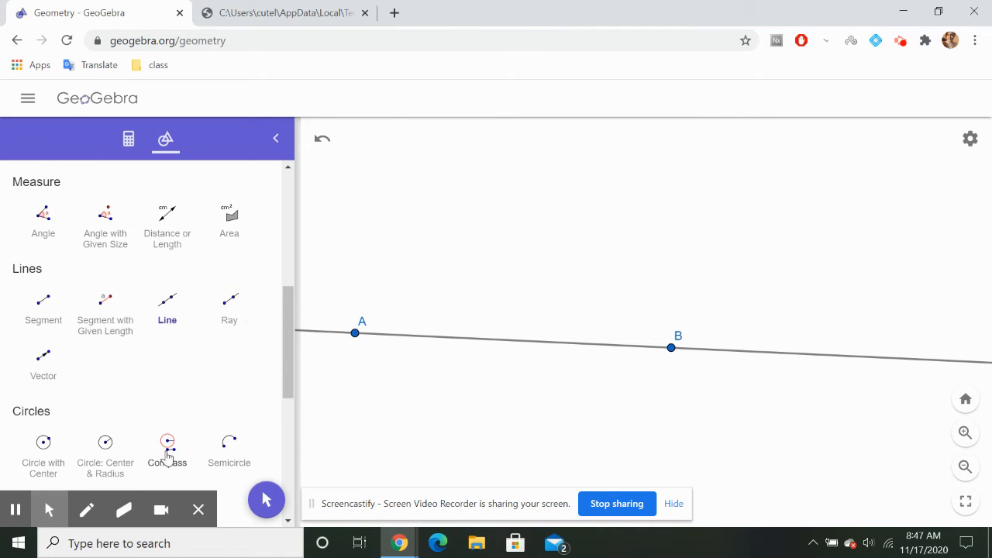
click(167, 453)
click(672, 348)
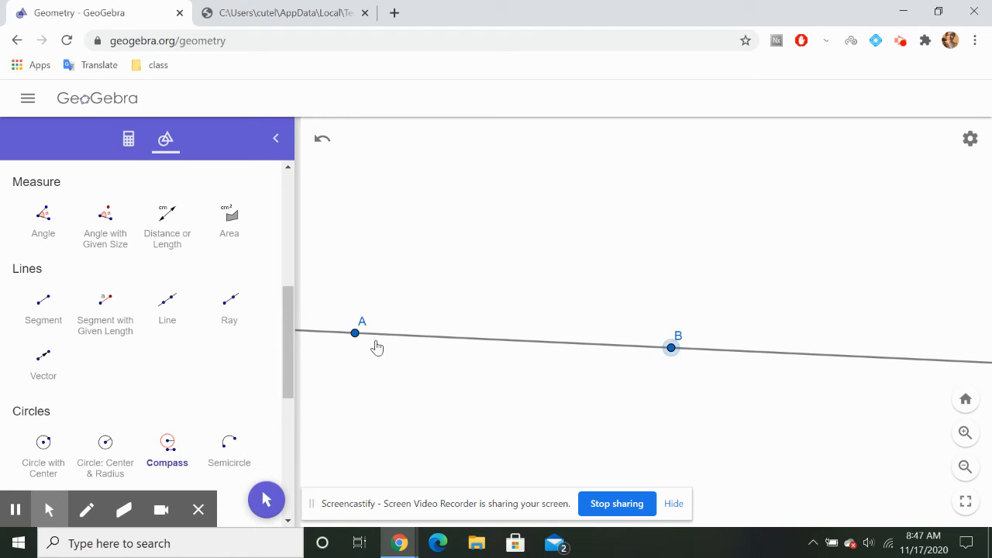
click(355, 334)
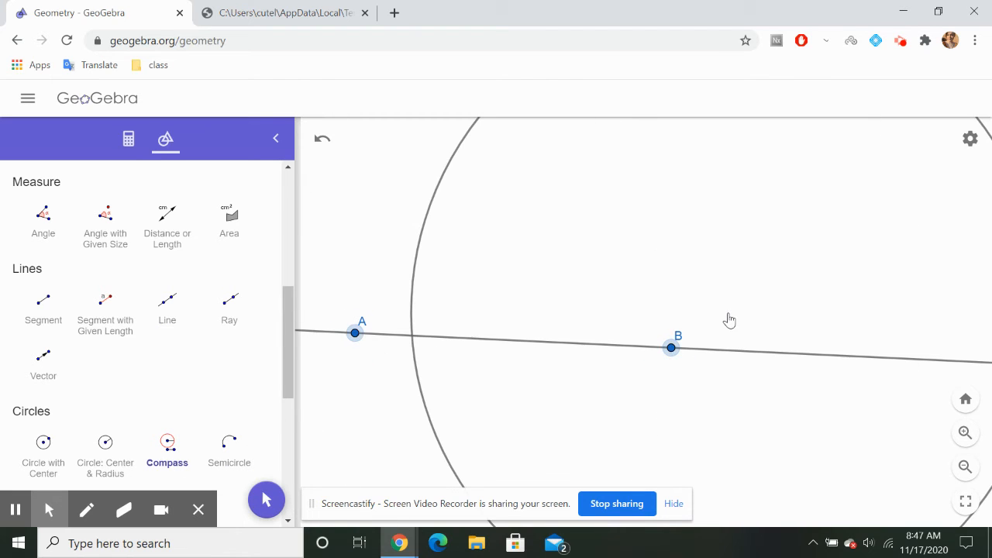
scroll(729, 319, down, 4)
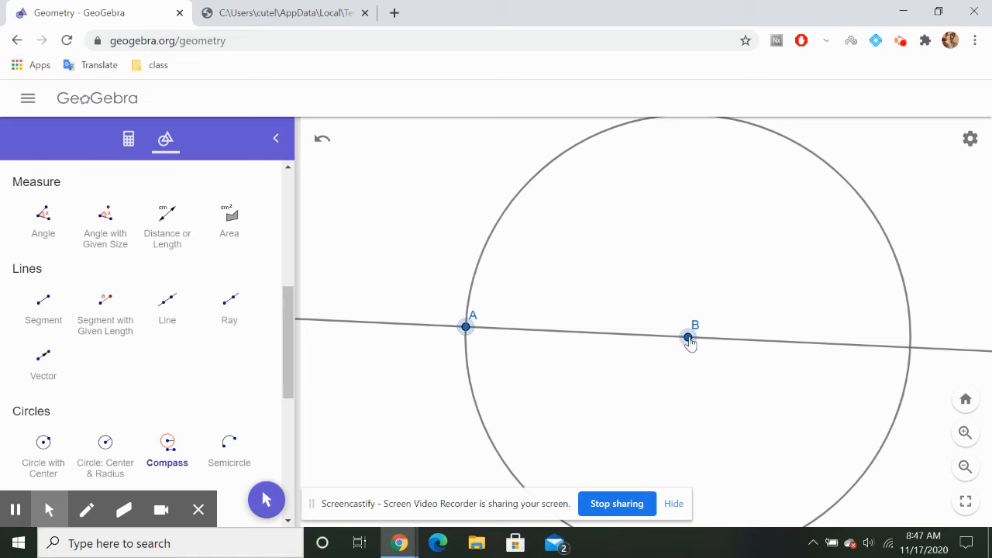
click(689, 340)
scroll(618, 356, down, 4)
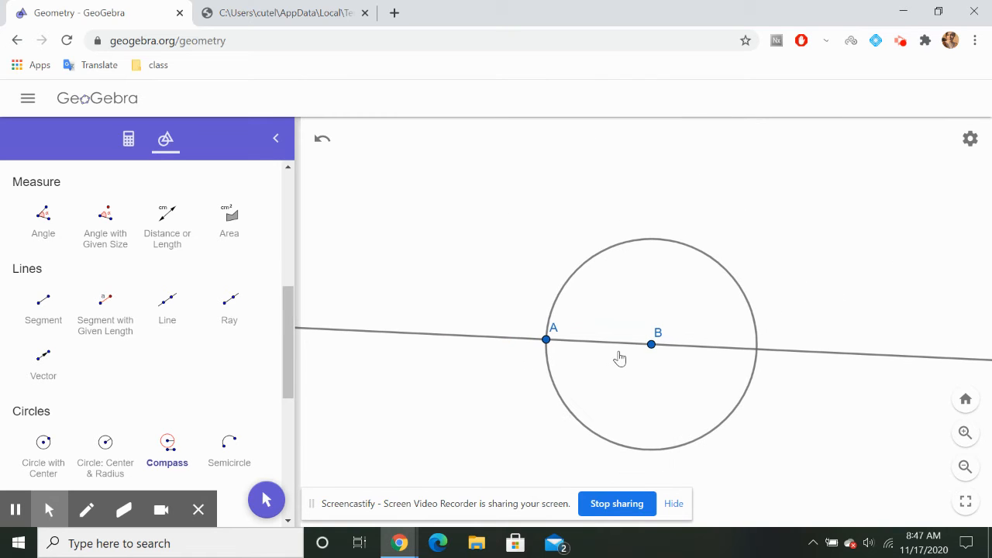
Place a point where the circle centred on B crosses the line on the side opposite A
scroll(97, 289, up, 5)
click(42, 221)
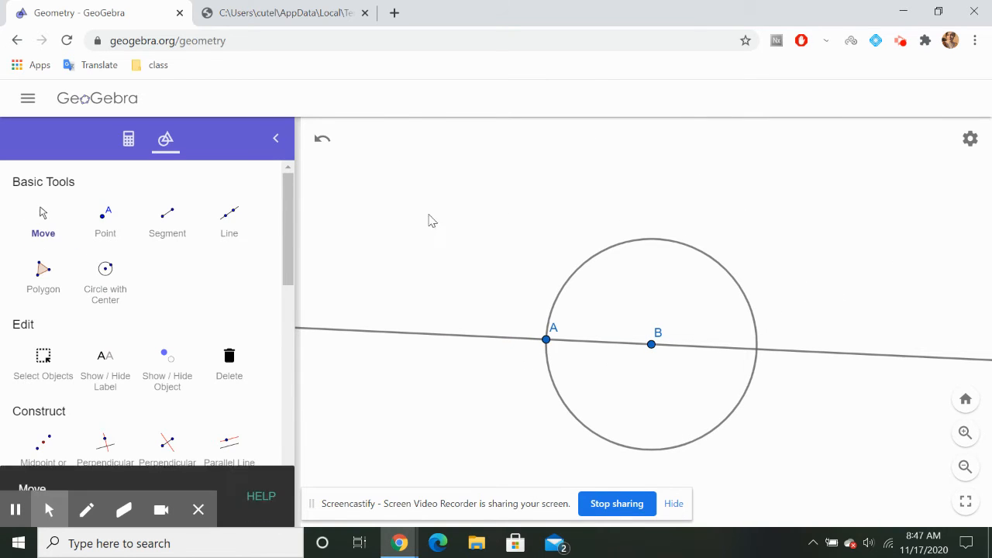
drag(430, 221, 377, 184)
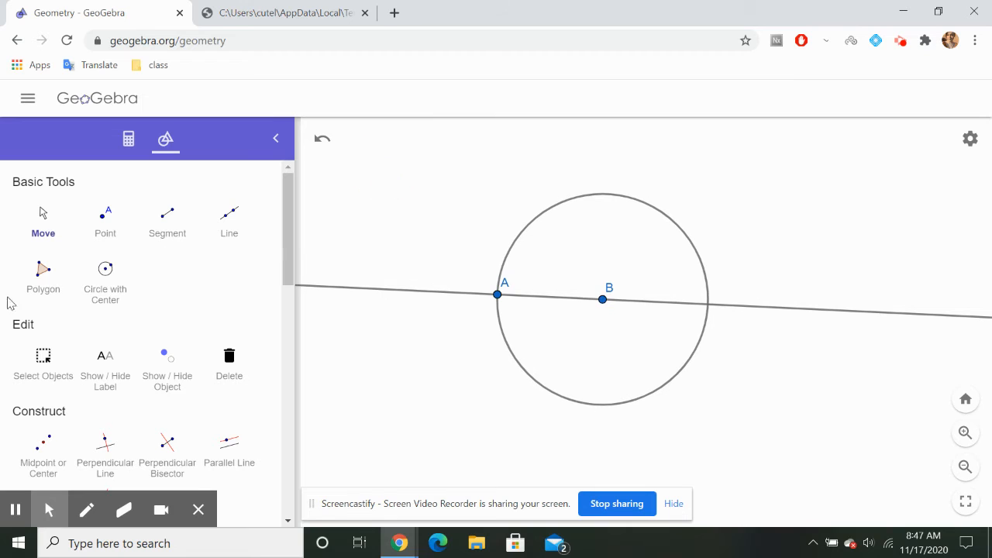
click(108, 223)
click(708, 308)
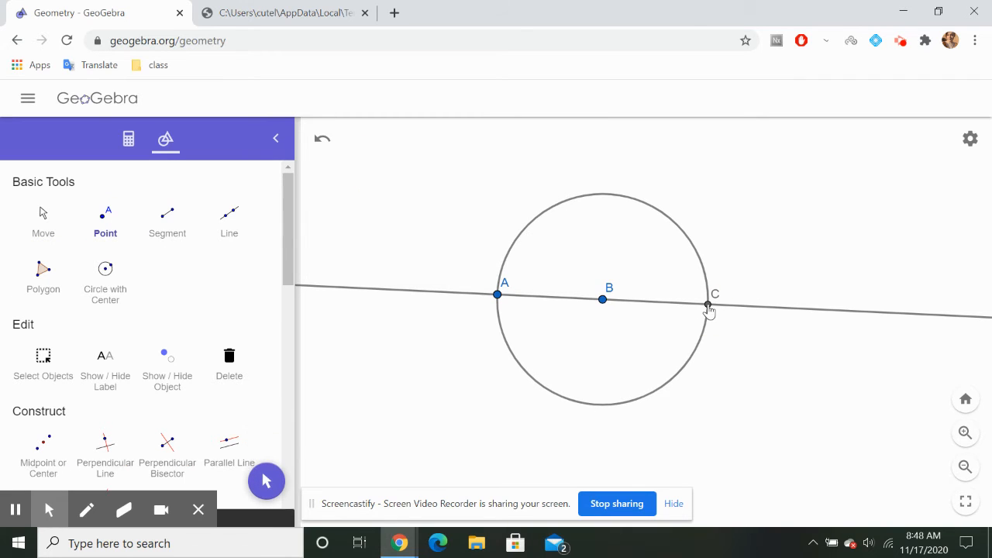
Consult worksheet step 2 and place a point on the line between B and C, more than halfway from A to C
click(317, 12)
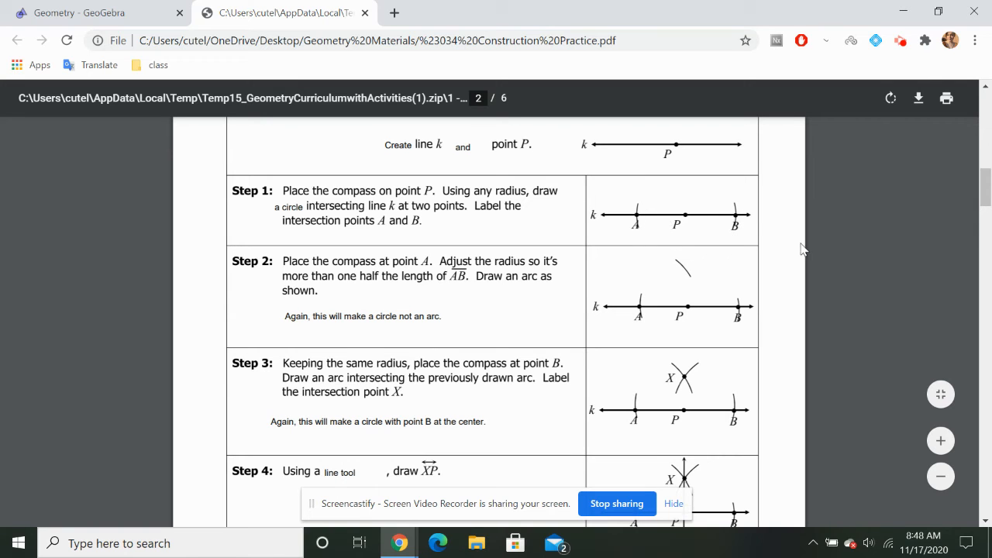
scroll(845, 251, down, 2)
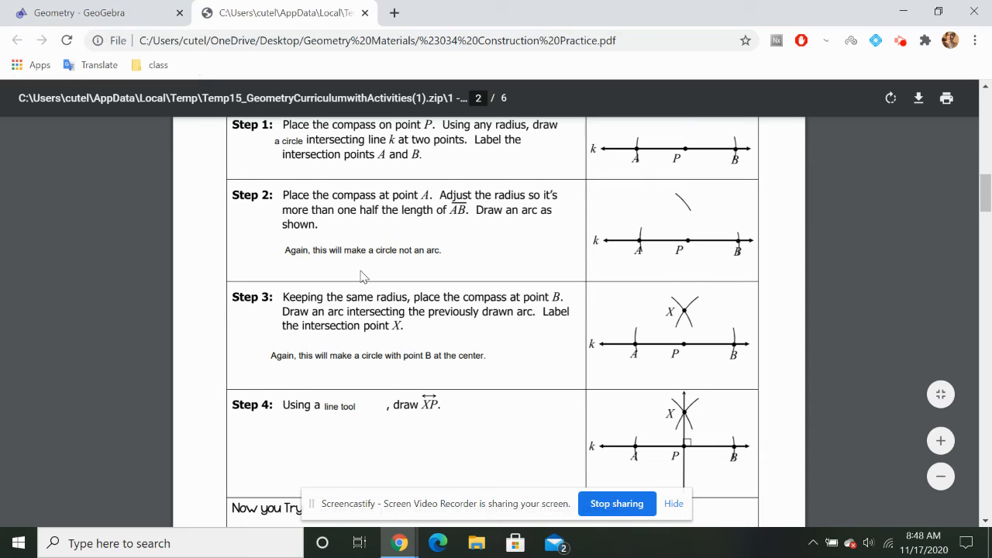
scroll(361, 277, down, 1)
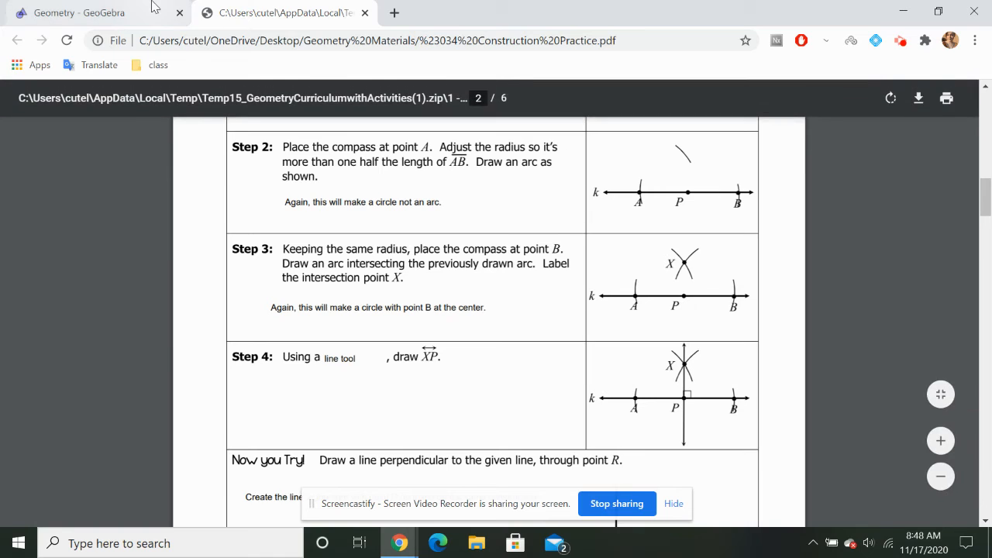
click(79, 13)
click(106, 224)
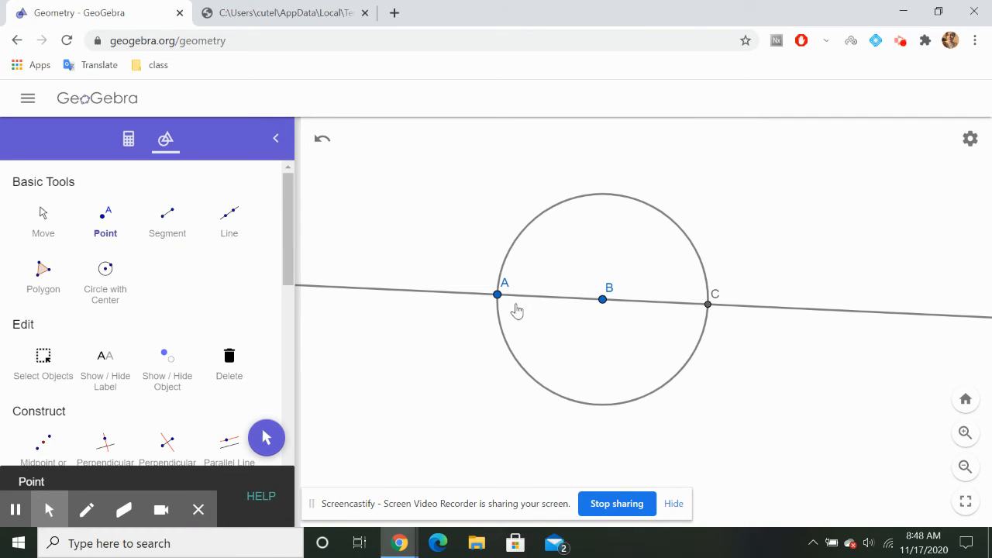
click(638, 301)
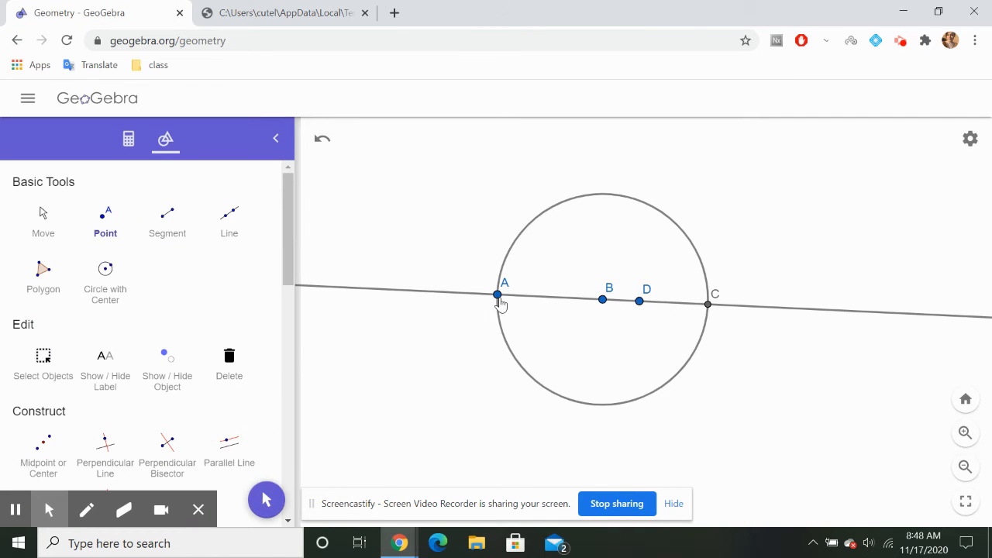
Draw a Compass circle centred on A with the distance from A to D as its radius
scroll(202, 312, down, 6)
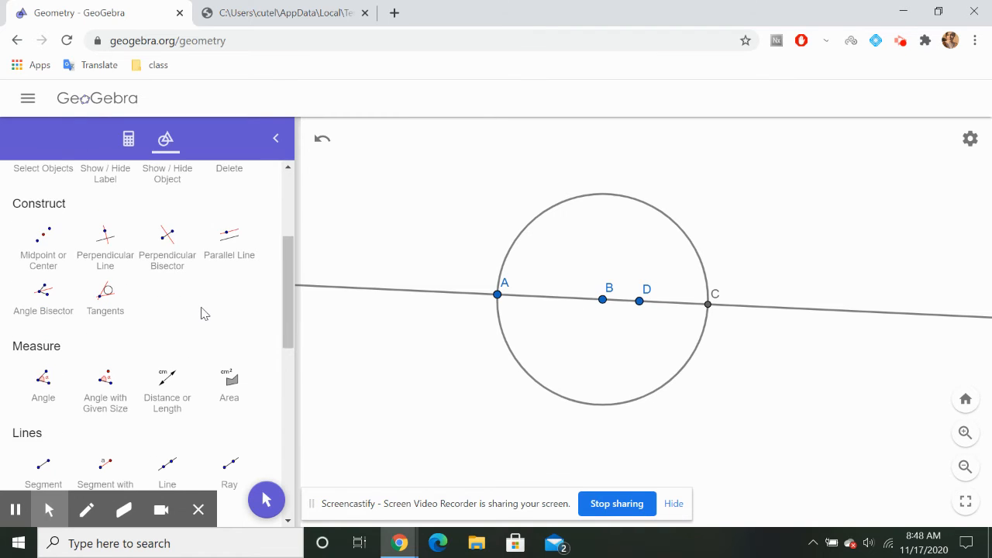
click(168, 354)
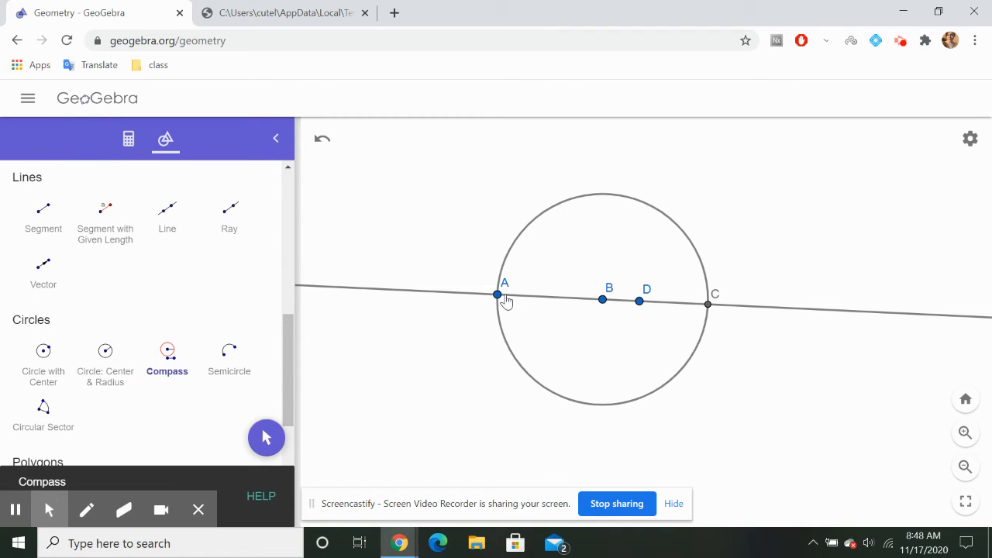
click(497, 296)
click(639, 303)
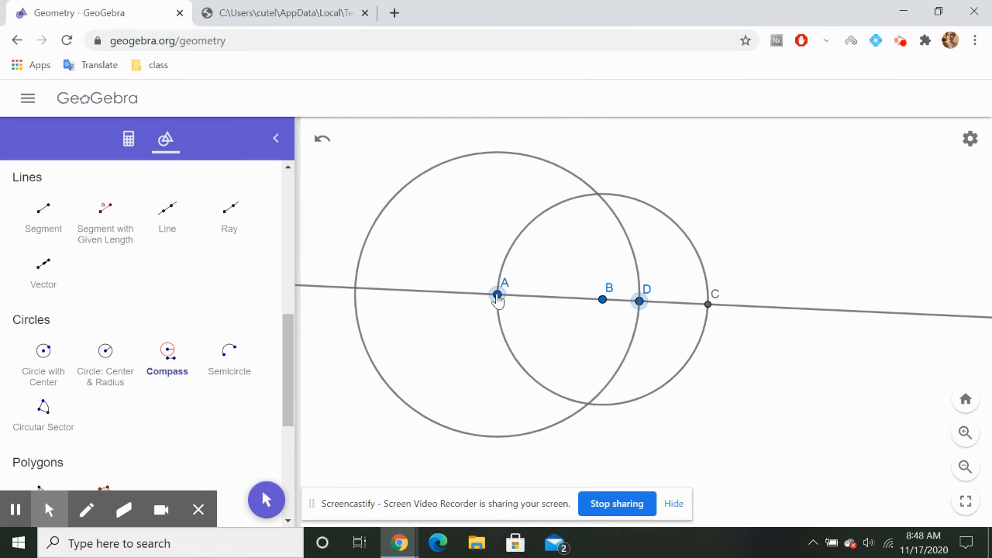
click(497, 296)
Following worksheet step 3, draw a second Compass circle centred on C, reusing the distance from A to D as its radius
click(287, 13)
scroll(508, 265, down, 1)
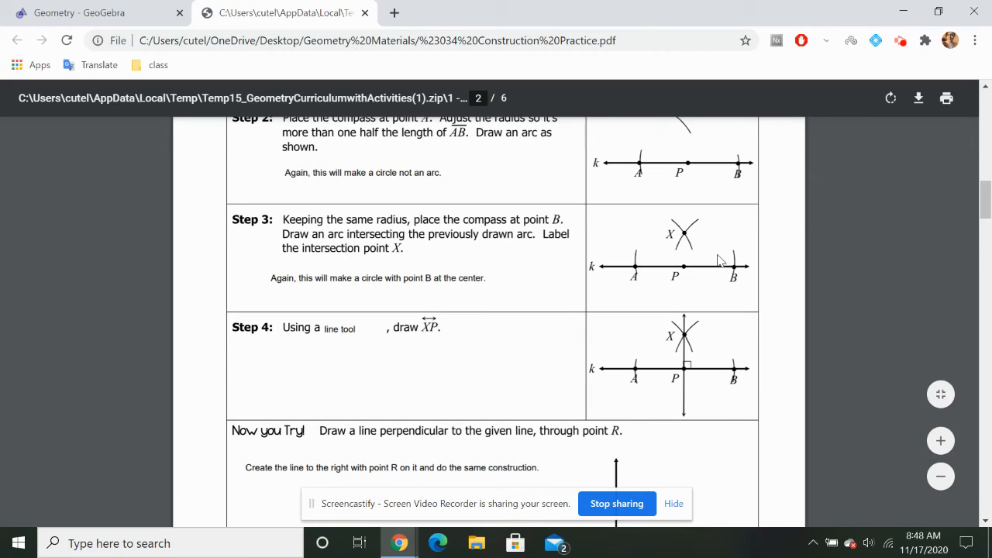
click(101, 7)
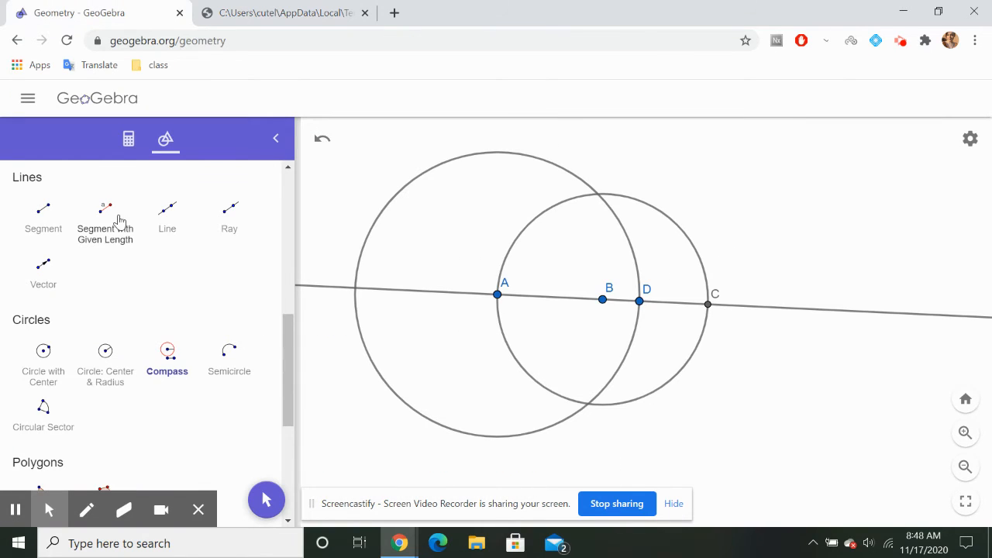
click(167, 357)
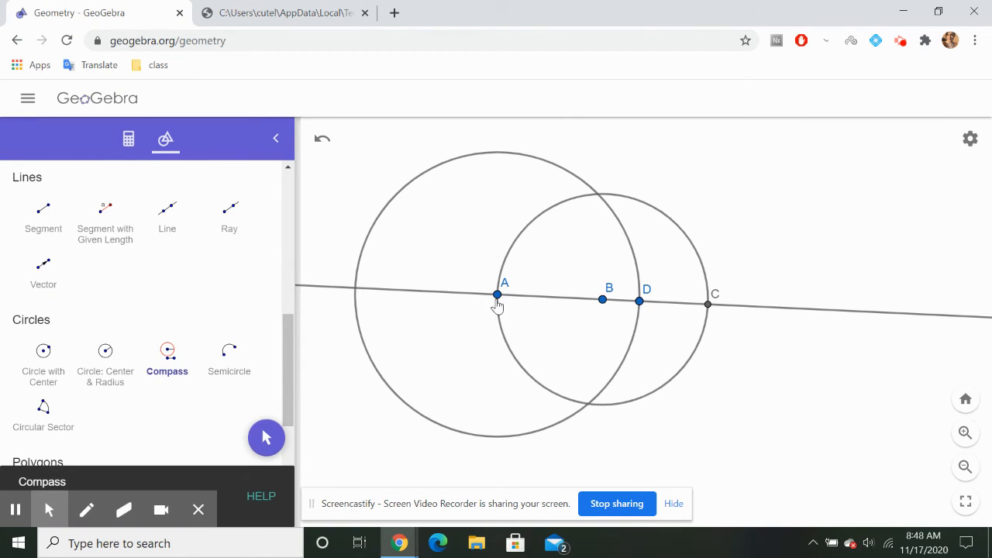
click(498, 296)
click(640, 301)
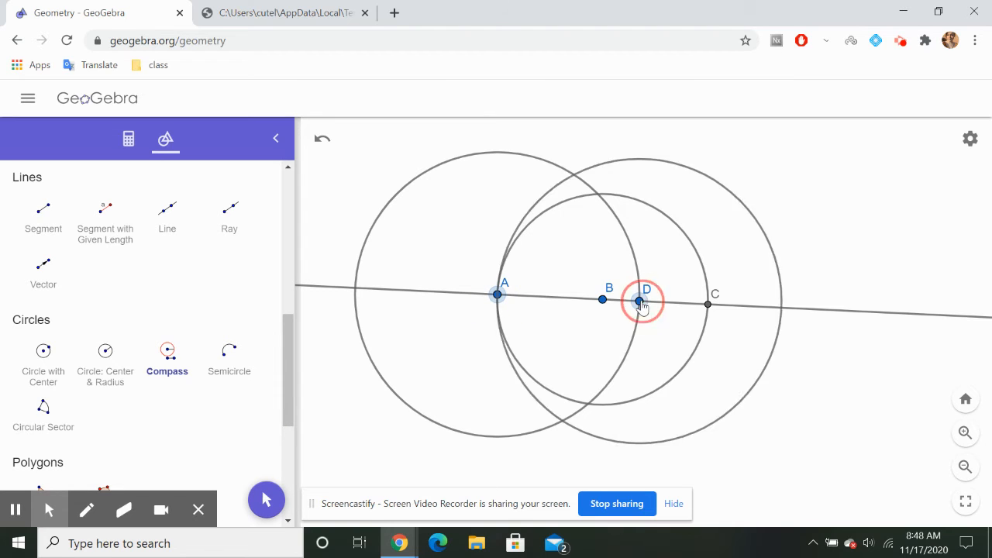
click(708, 306)
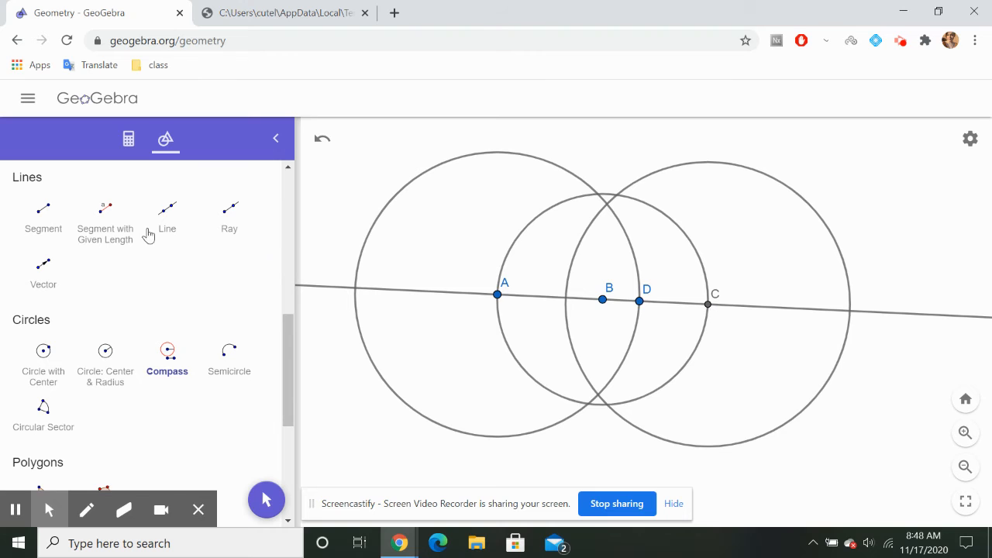
Check worksheet step 3 and place a point at the upper intersection of the circles centred on A and C
click(283, 13)
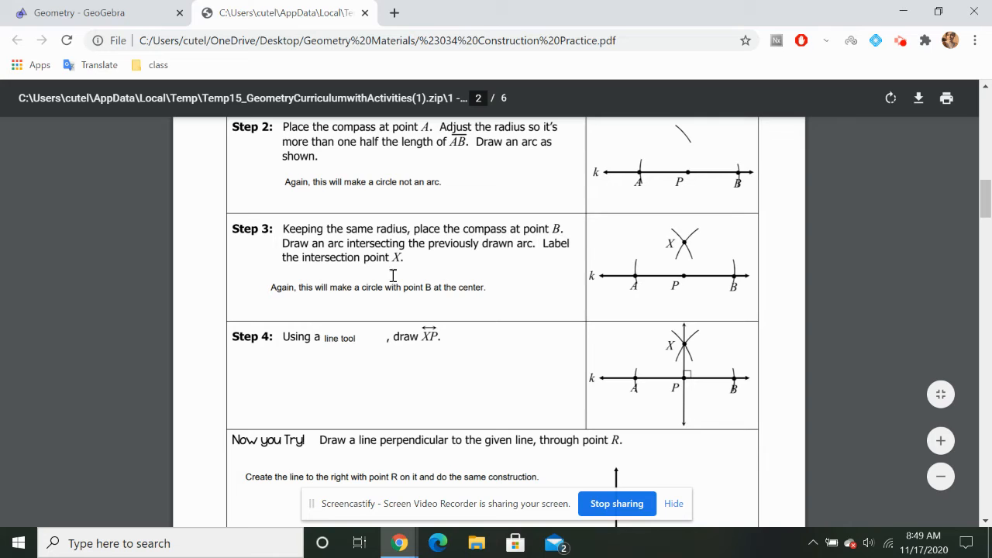
click(103, 8)
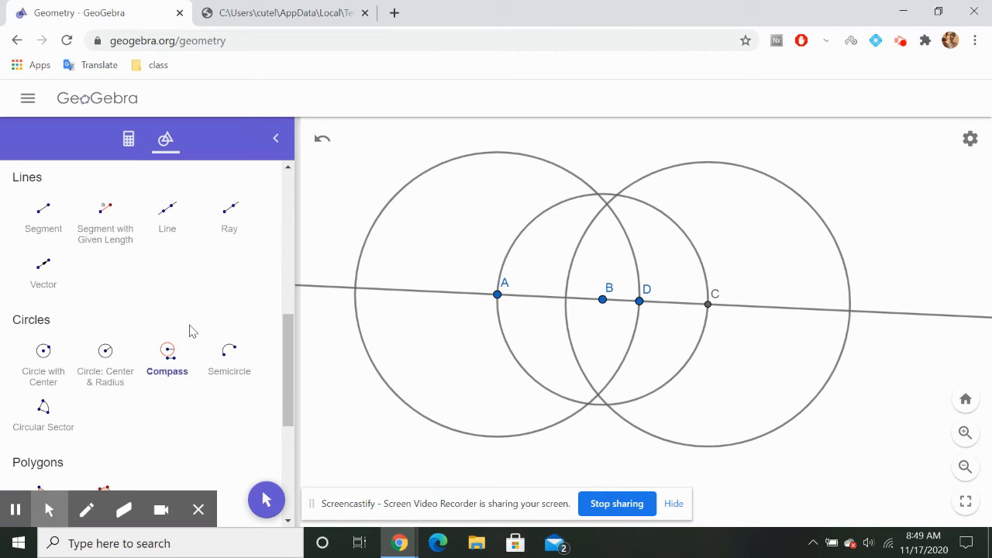
scroll(80, 237, up, 5)
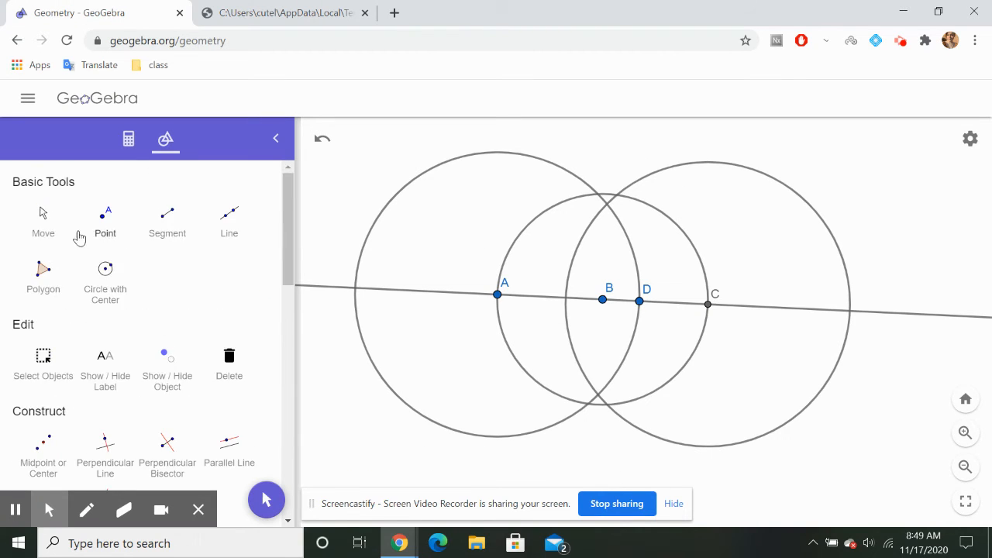
click(104, 222)
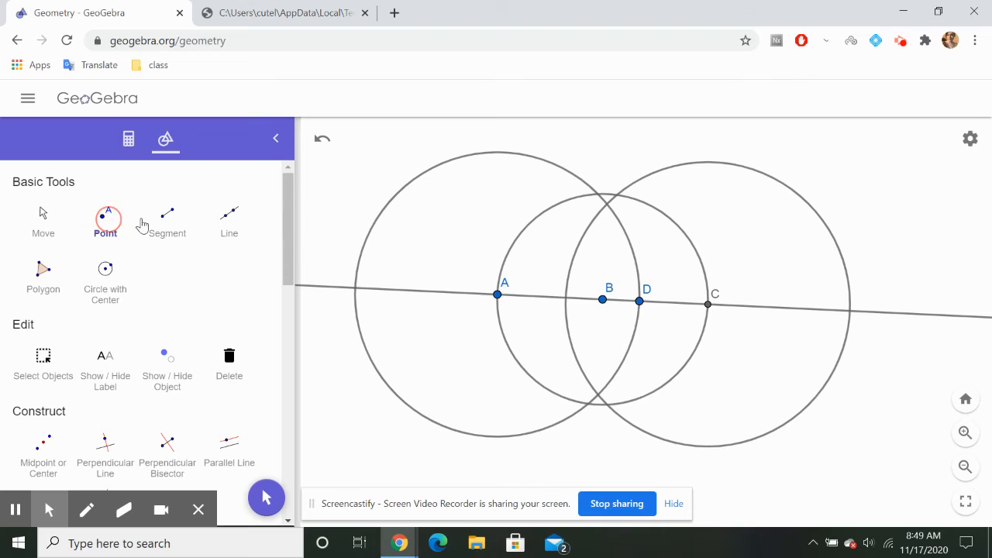
click(607, 206)
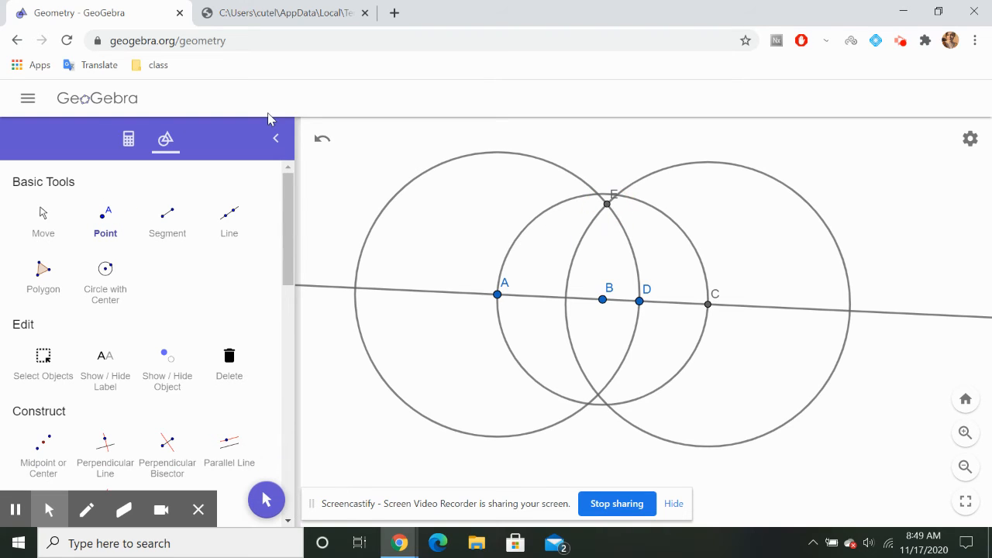
Following worksheet step 4, draw a line through the circles' intersection point E and point B
click(272, 9)
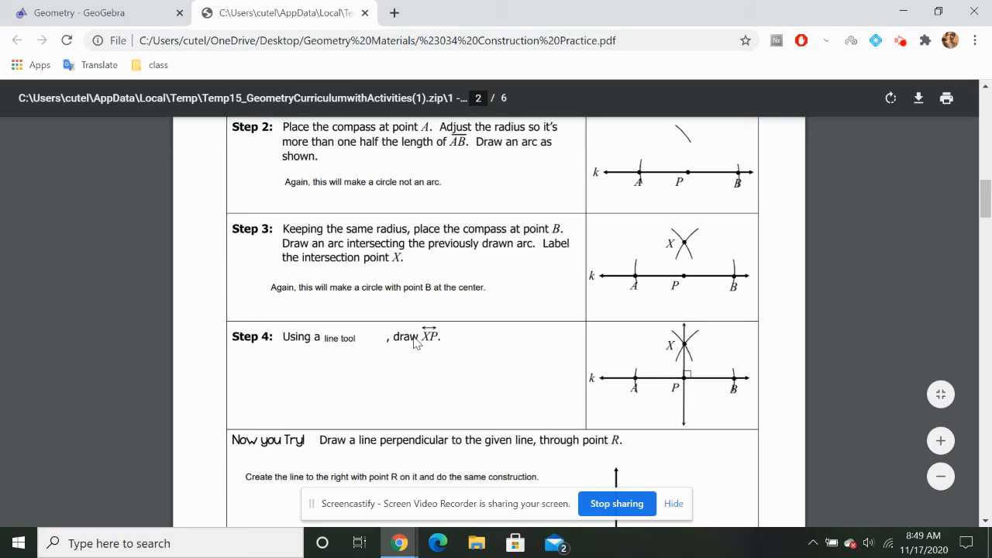
scroll(565, 386, down, 2)
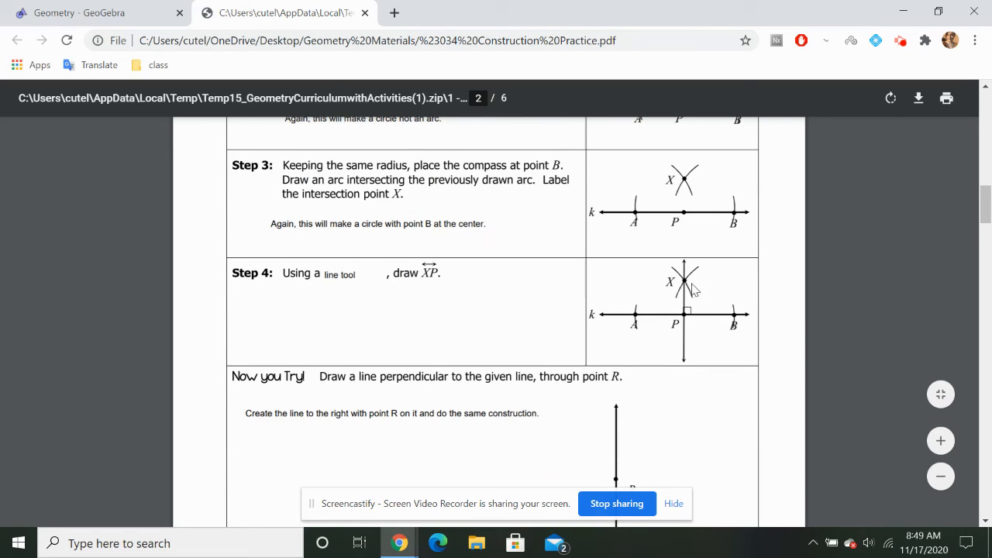
scroll(686, 321, down, 4)
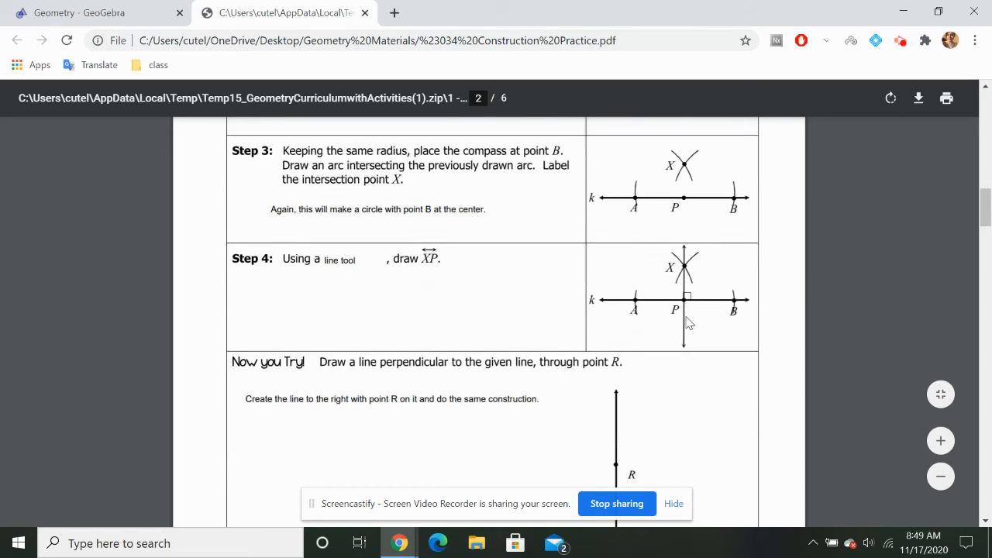
click(137, 10)
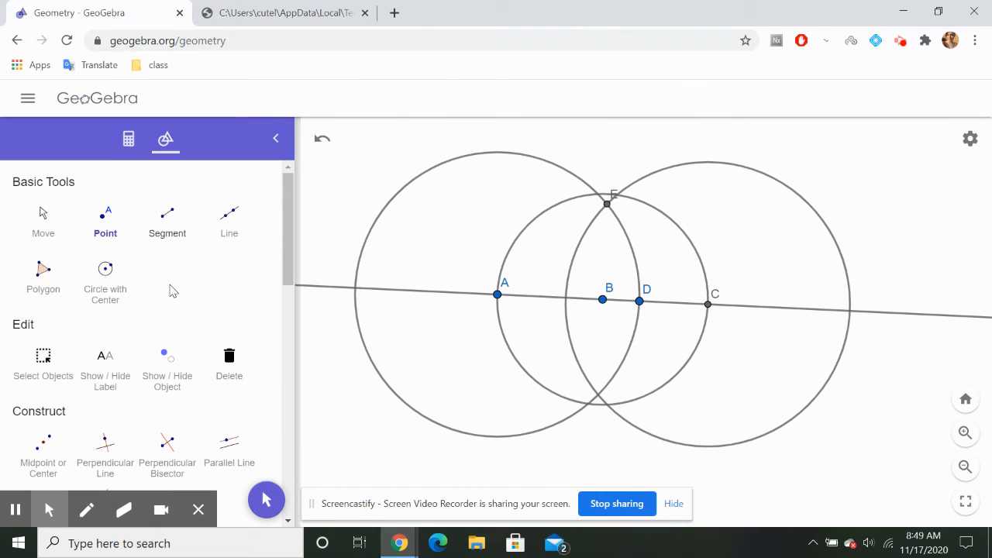
click(165, 218)
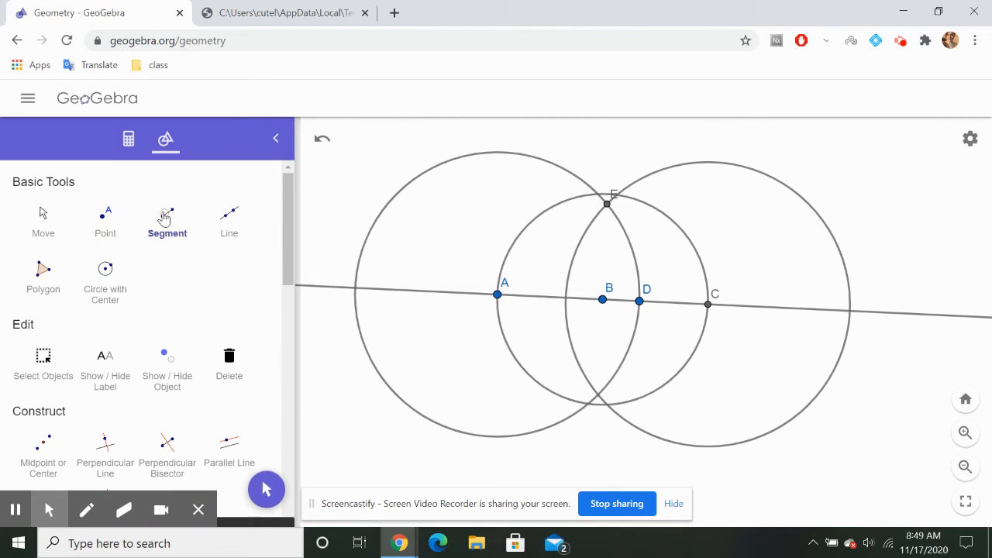
click(227, 216)
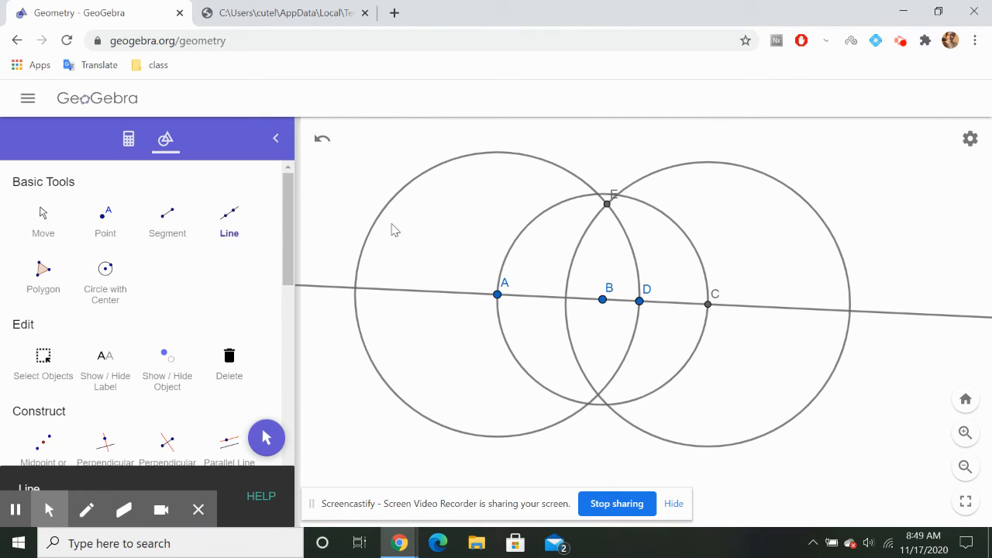
click(607, 206)
click(602, 301)
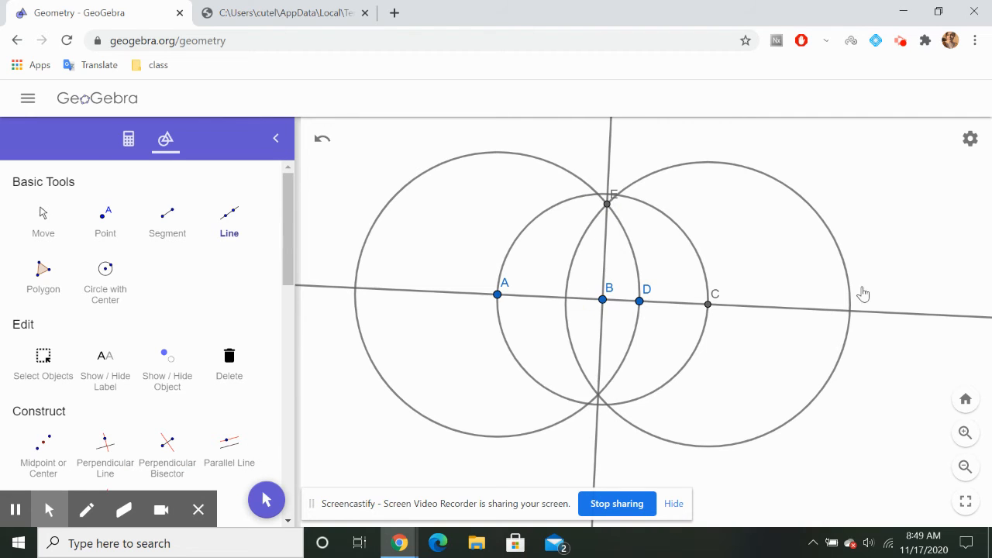
In an empty area away from the finished construction, draw a new line sloping diagonally downward to the right through two new points
scroll(862, 293, down, 5)
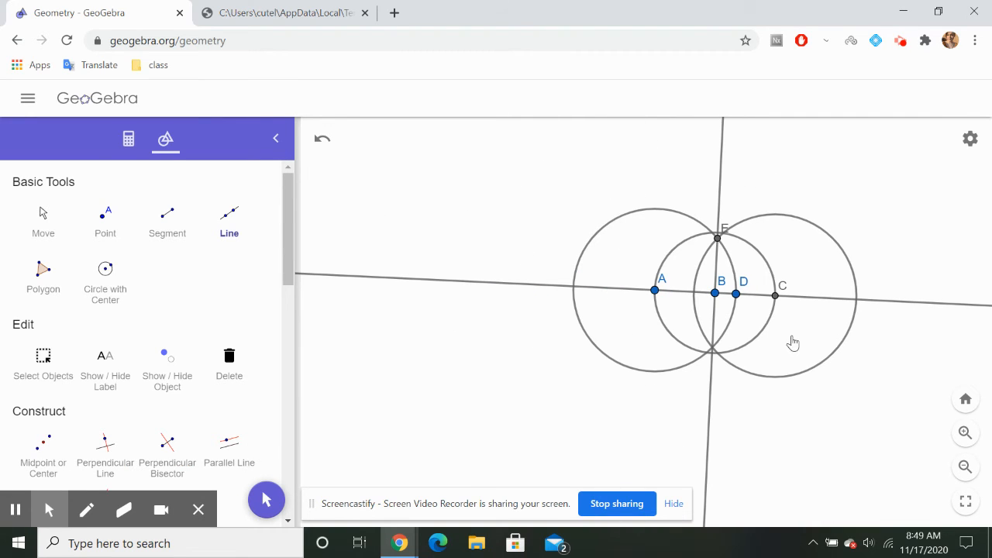
scroll(792, 343, up, 5)
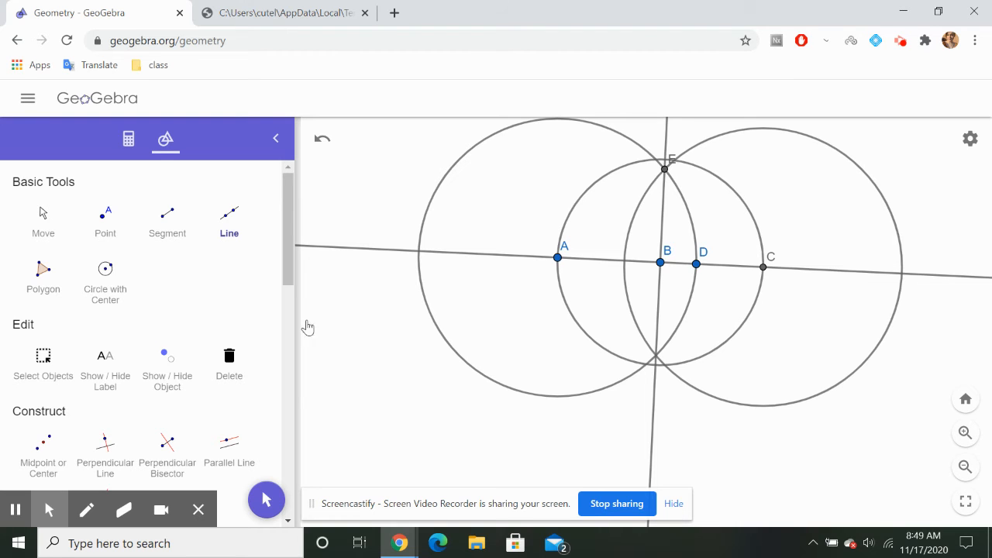
click(54, 233)
click(426, 350)
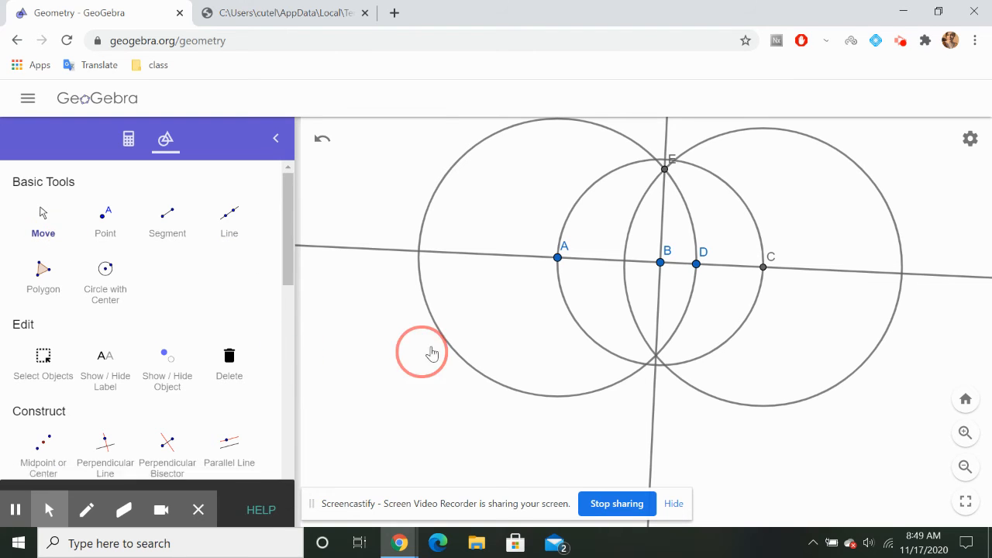
drag(432, 353, 955, 56)
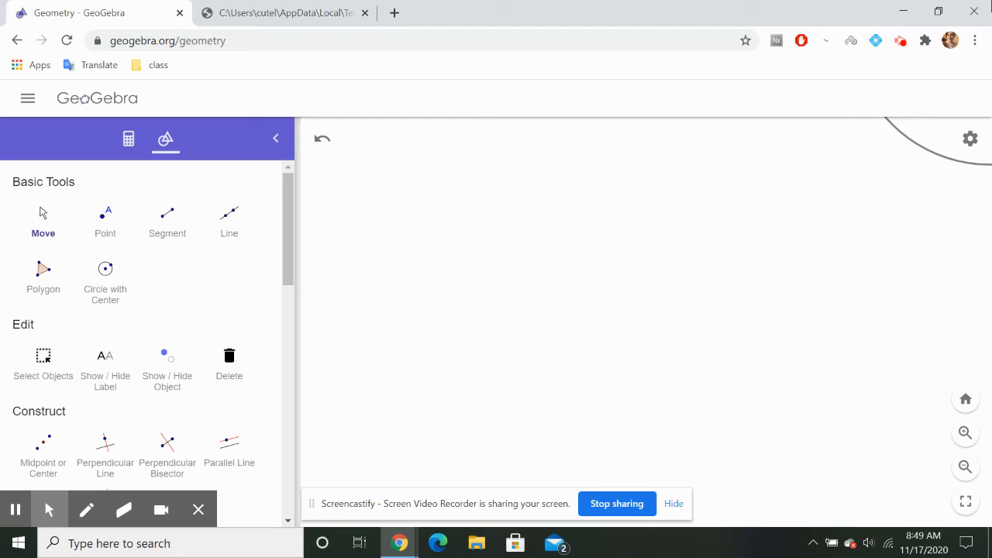
drag(682, 258, 724, 198)
click(228, 221)
click(402, 192)
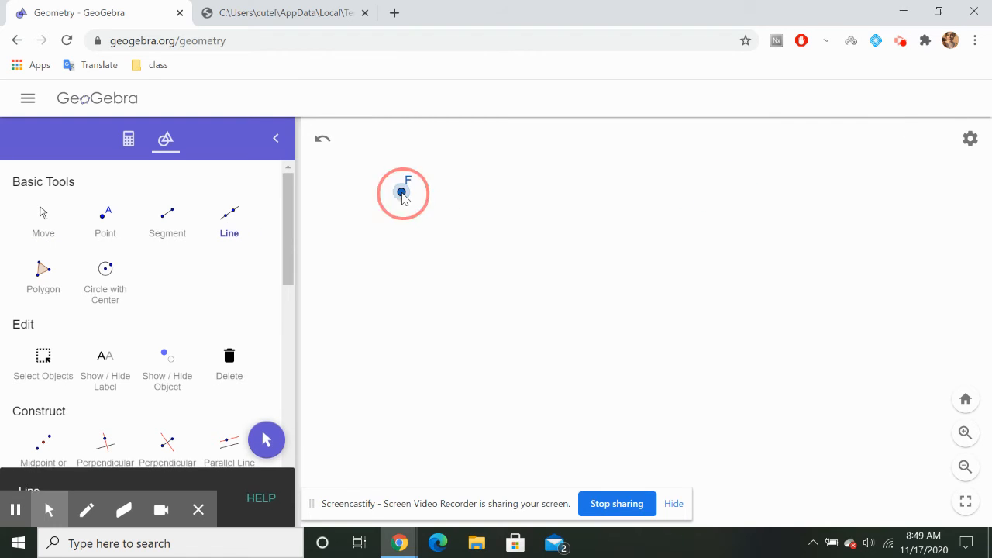
click(641, 405)
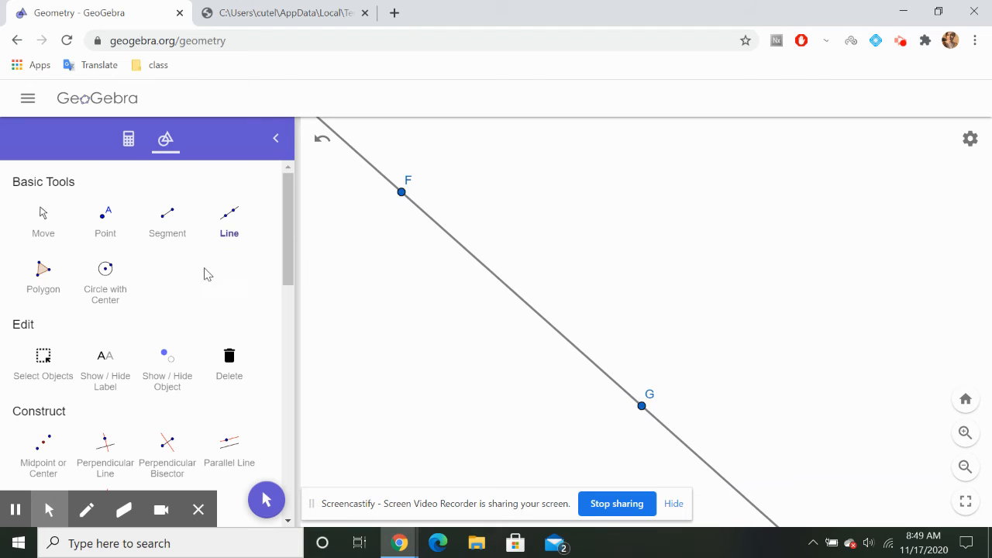
Following worksheet step 1, draw a Compass circle centred on F with the distance from F to G as its radius
scroll(526, 341, down, 5)
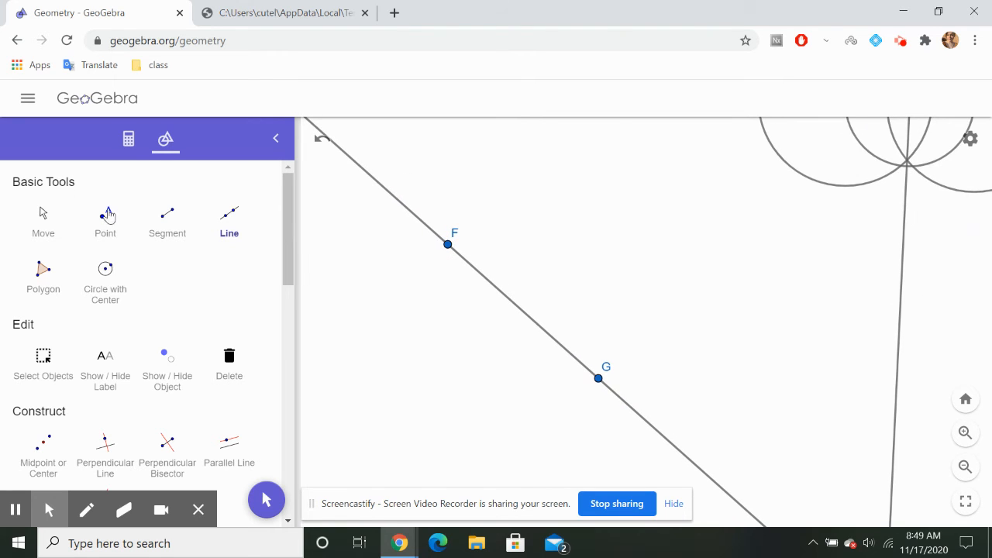
click(36, 213)
drag(387, 260, 483, 212)
click(285, 12)
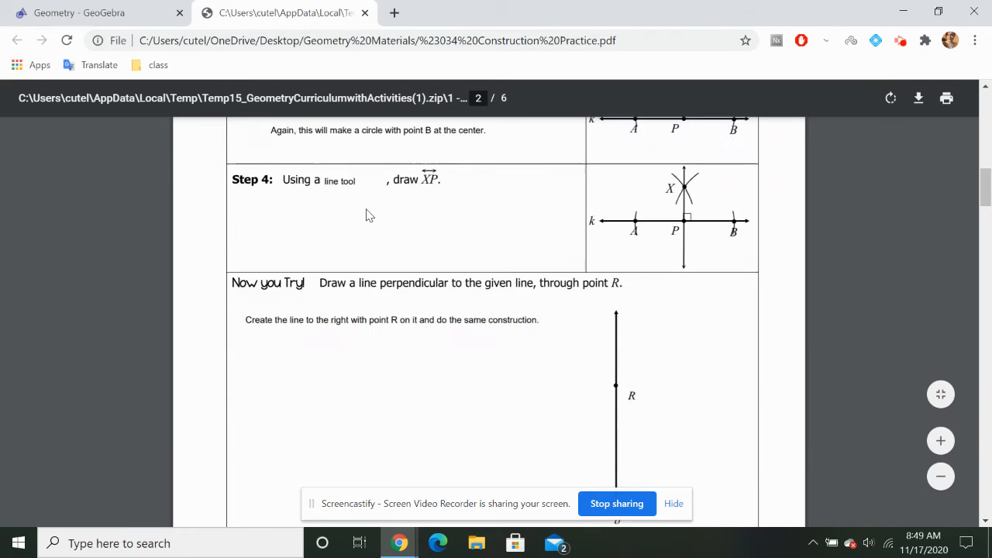
scroll(367, 215, up, 4)
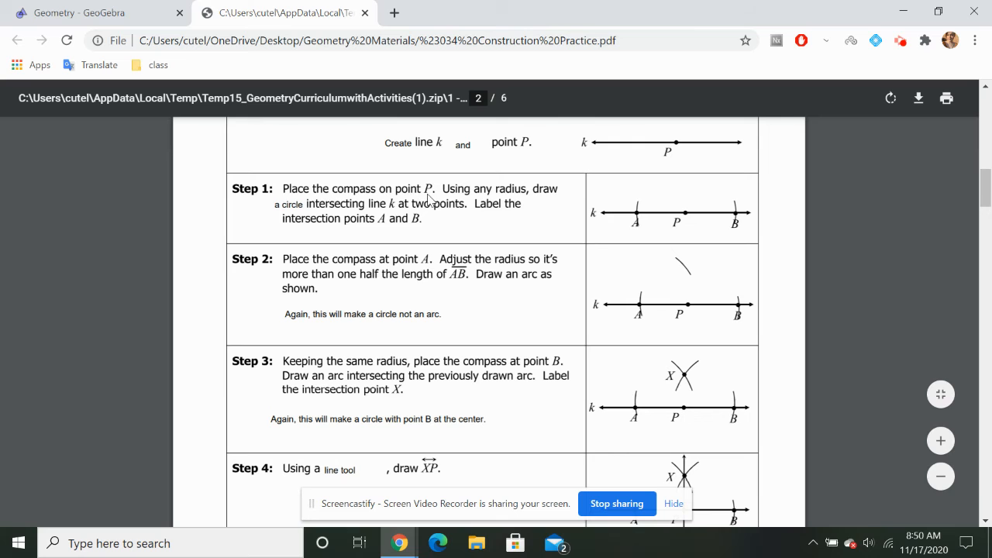
click(117, 10)
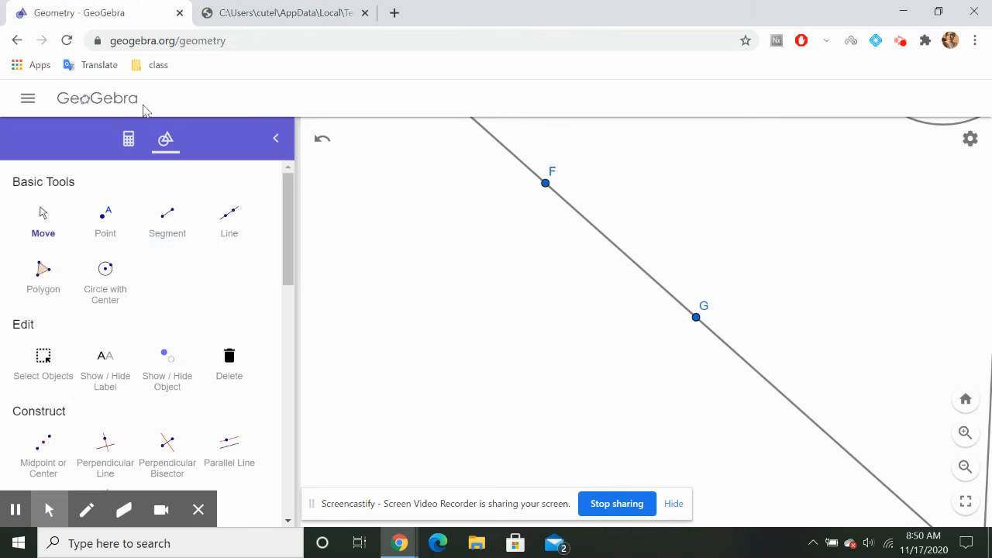
click(107, 274)
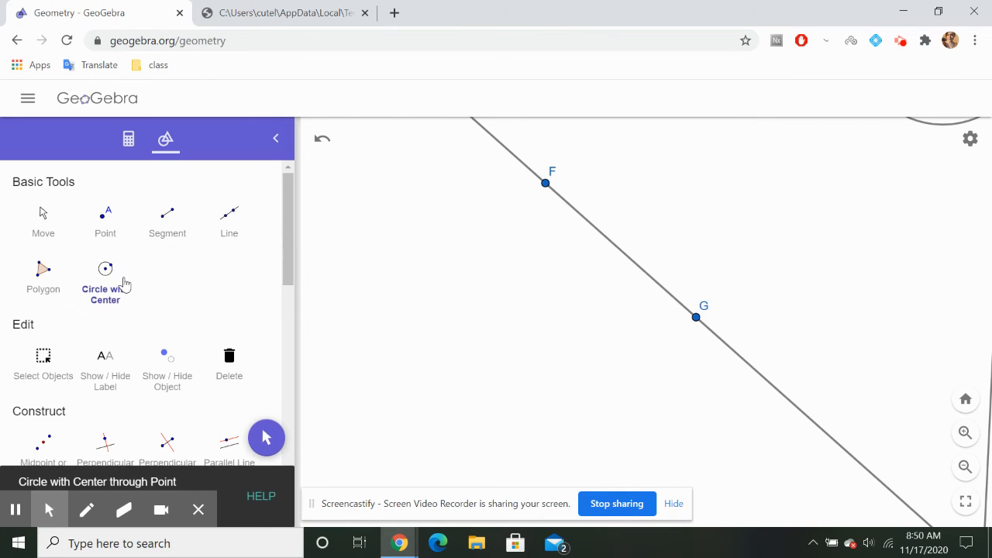
scroll(193, 299, down, 7)
click(186, 308)
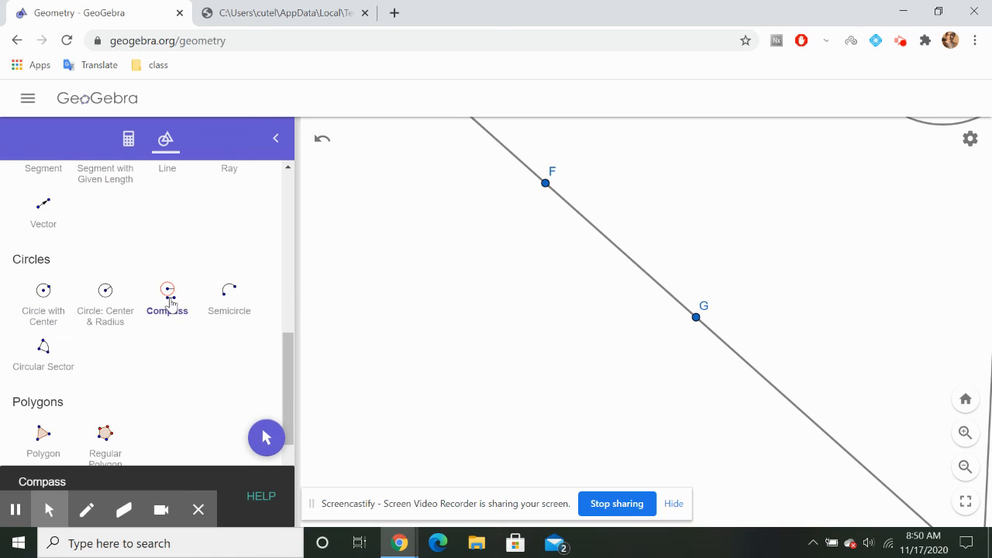
click(545, 183)
click(694, 318)
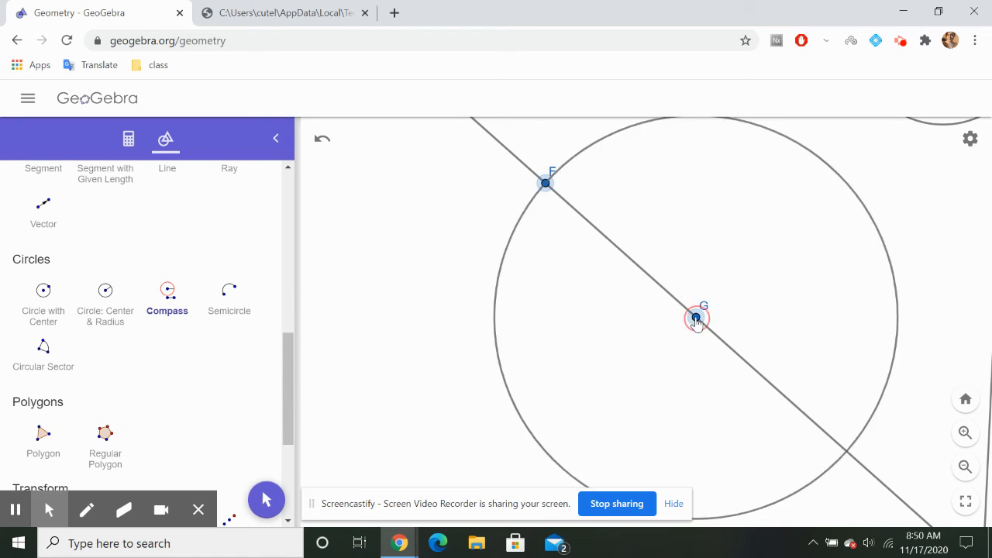
click(545, 182)
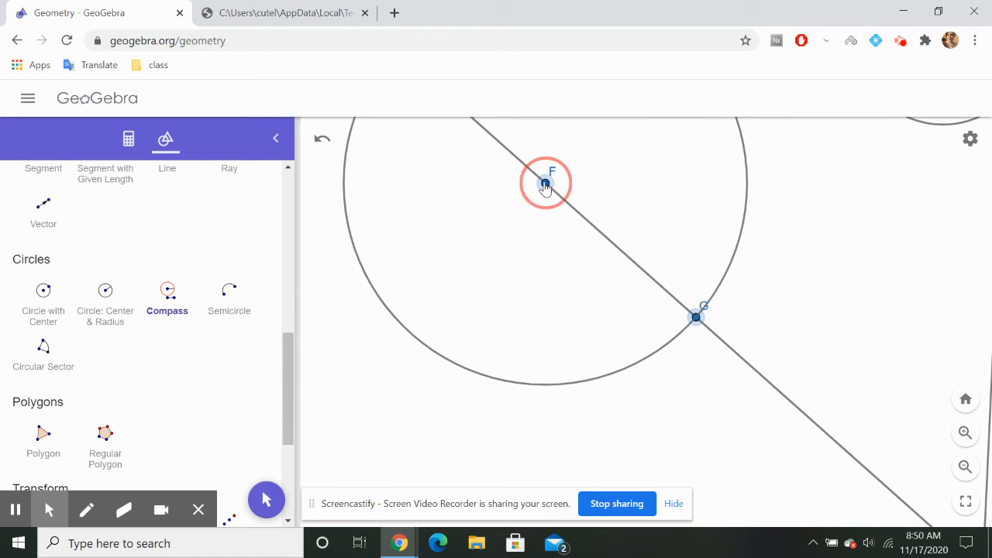
Delete the earlier construction with points A to E, including its circles and both lines
scroll(77, 303, up, 5)
click(43, 213)
drag(476, 338, 494, 429)
scroll(494, 429, down, 3)
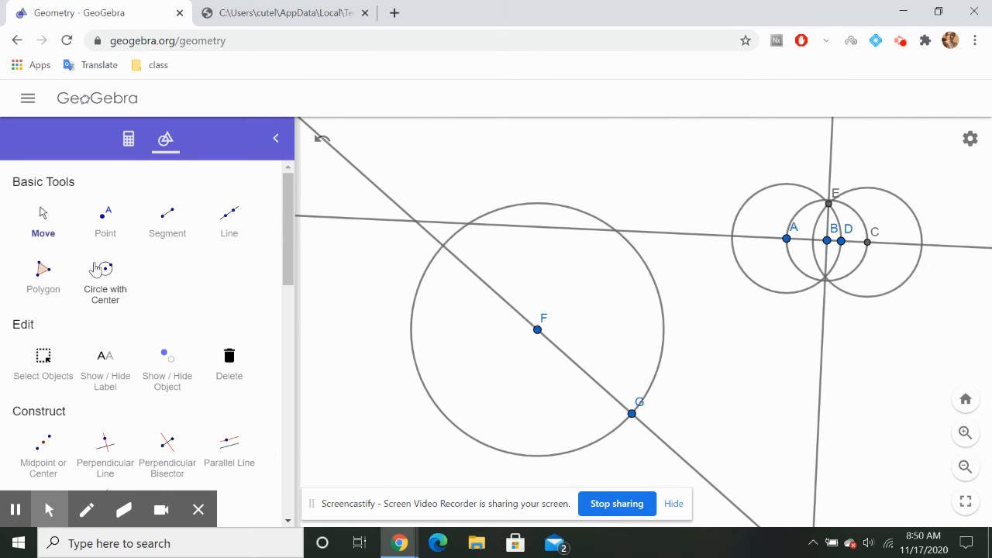
mouse_move(651, 223)
mouse_down()
mouse_move(671, 233)
mouse_move(715, 219)
mouse_move(792, 240)
mouse_move(852, 237)
mouse_up()
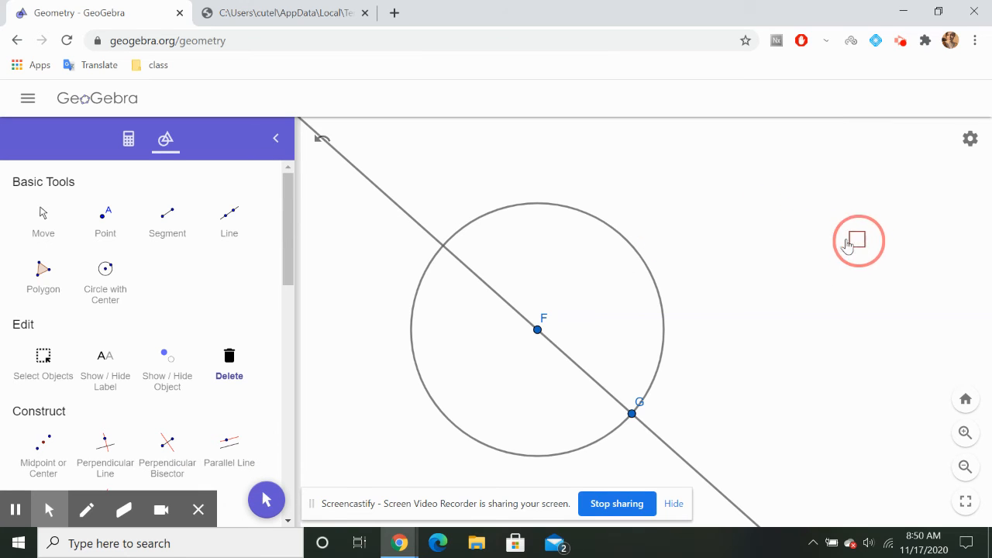
Consult worksheet step 2 and place a point on the new line between F and G, closer to F
scroll(189, 303, down, 4)
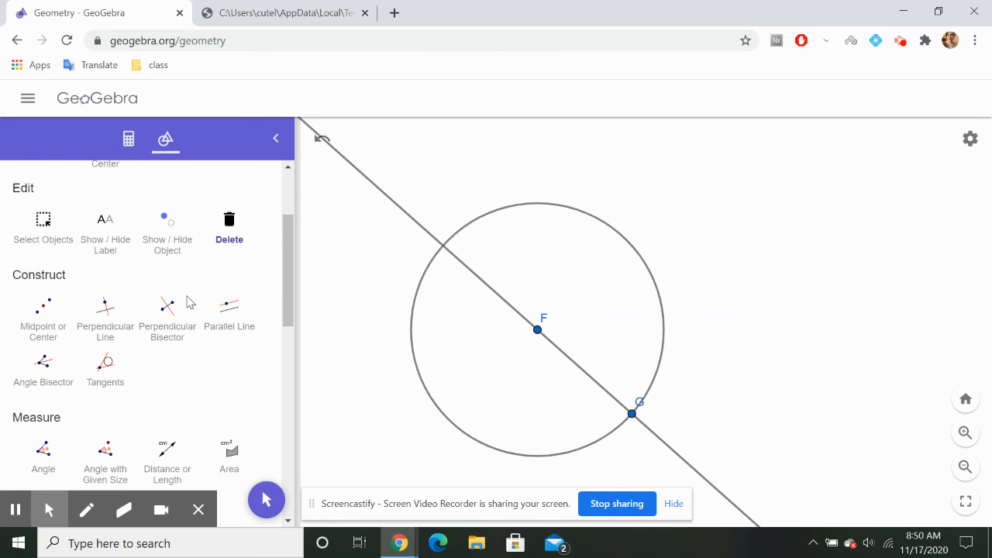
scroll(188, 303, up, 4)
click(281, 9)
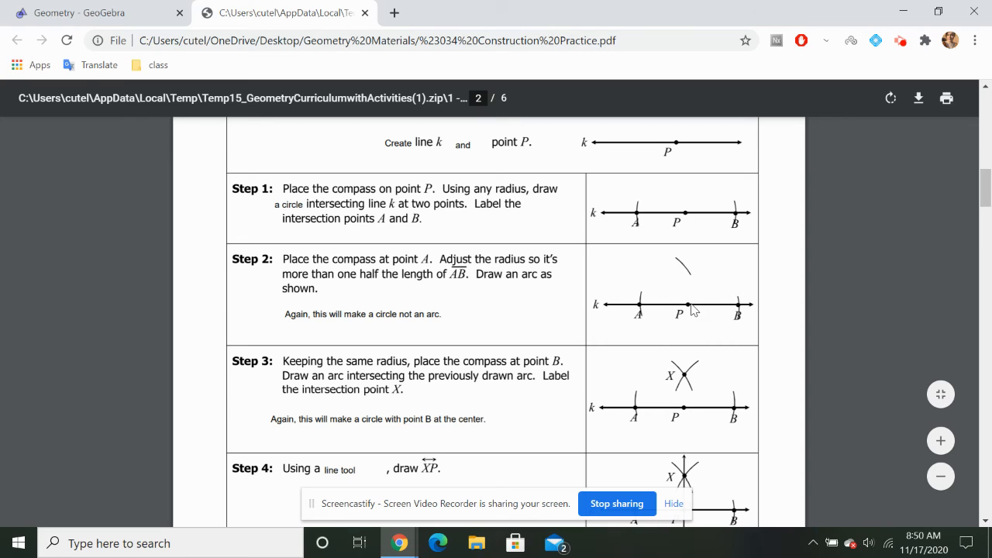
click(139, 9)
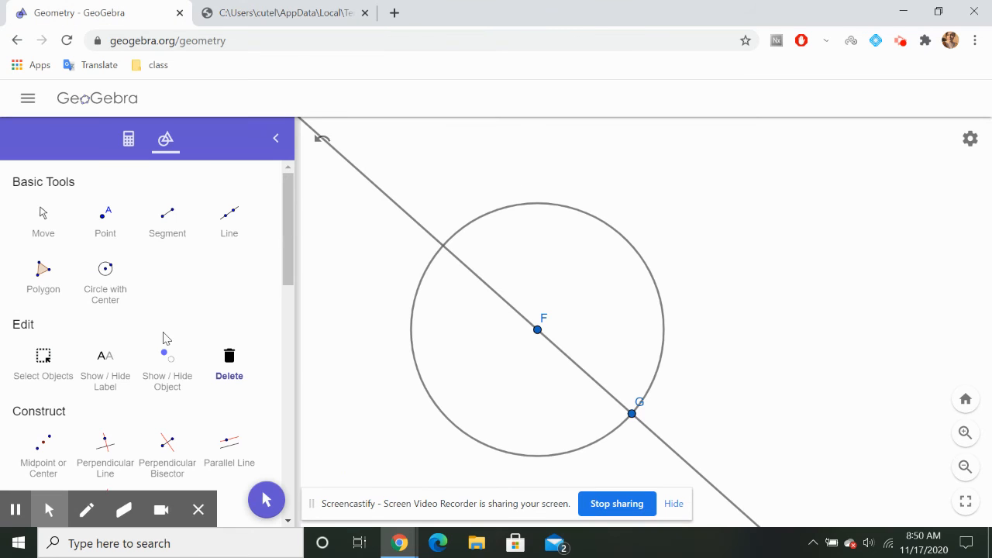
click(105, 221)
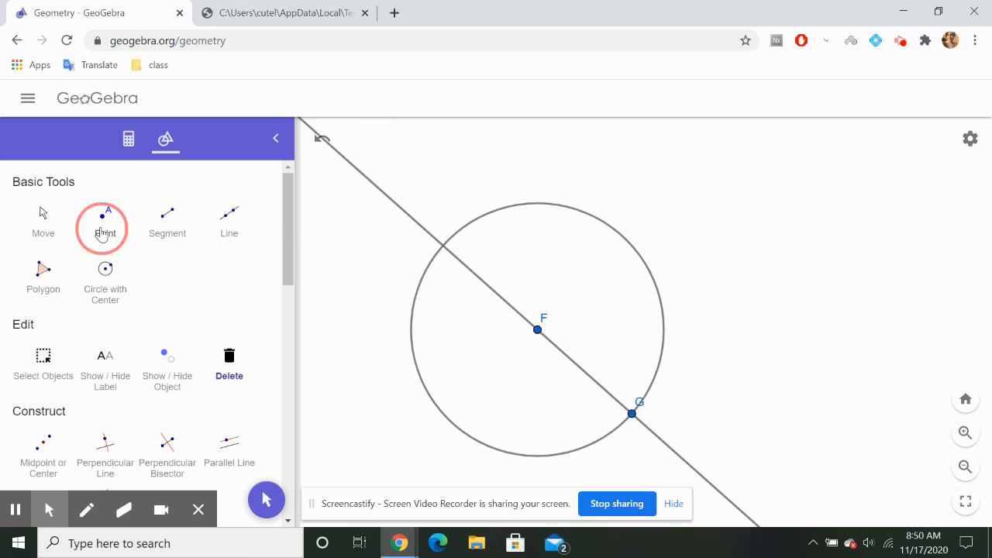
click(568, 357)
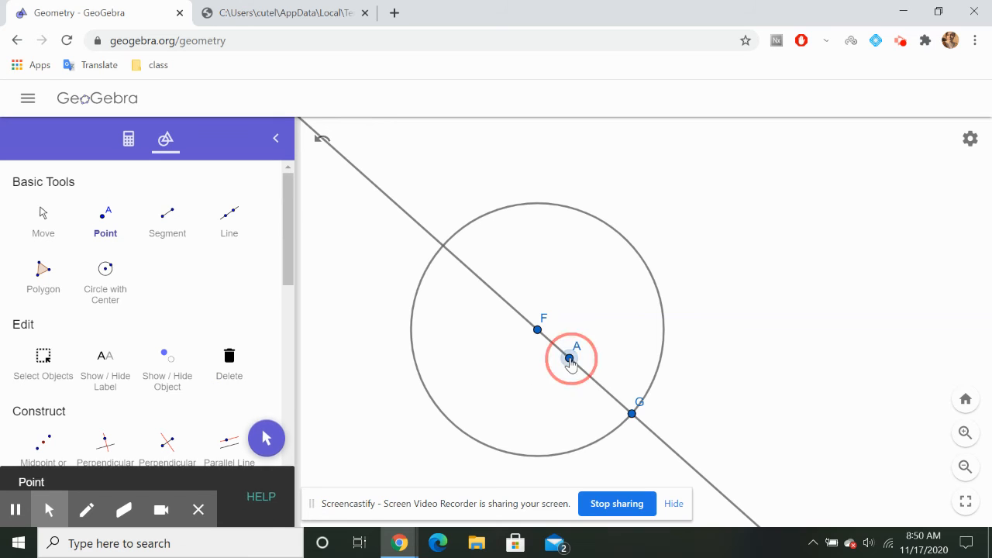
scroll(212, 350, down, 3)
scroll(165, 416, down, 3)
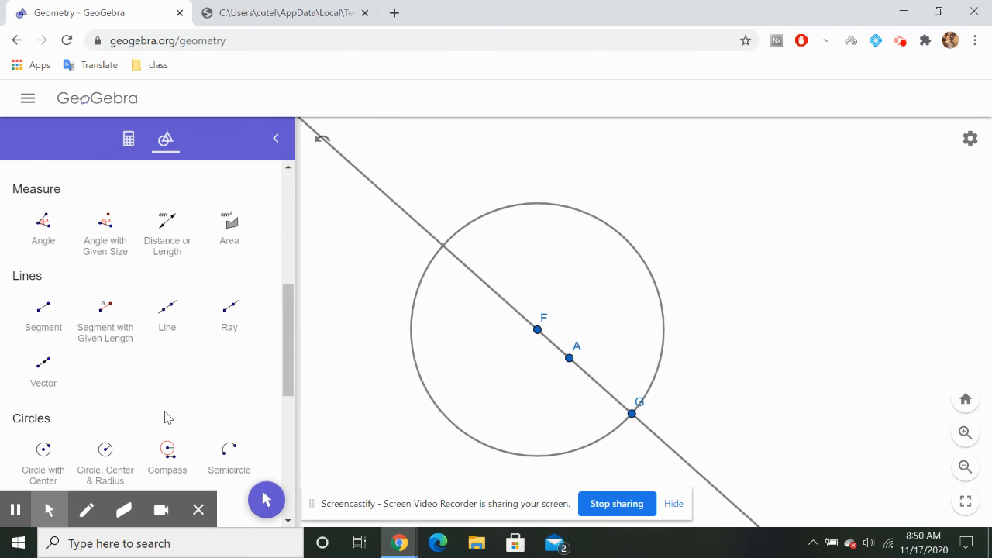
click(167, 343)
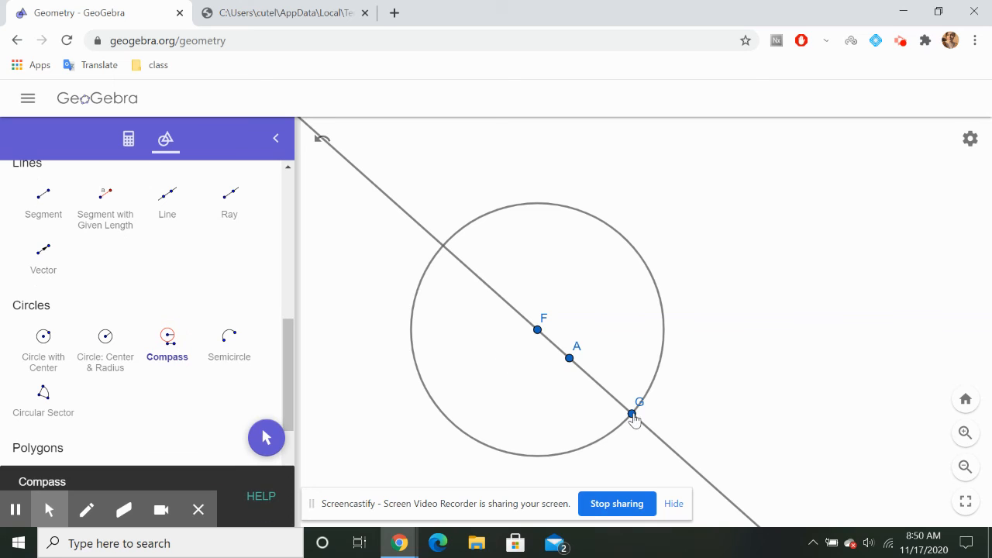
click(633, 415)
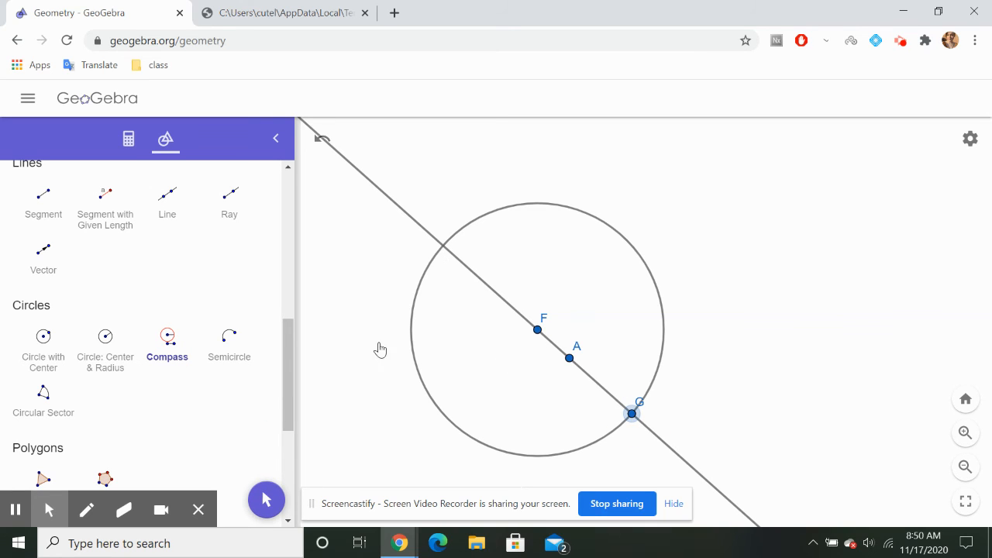
click(163, 357)
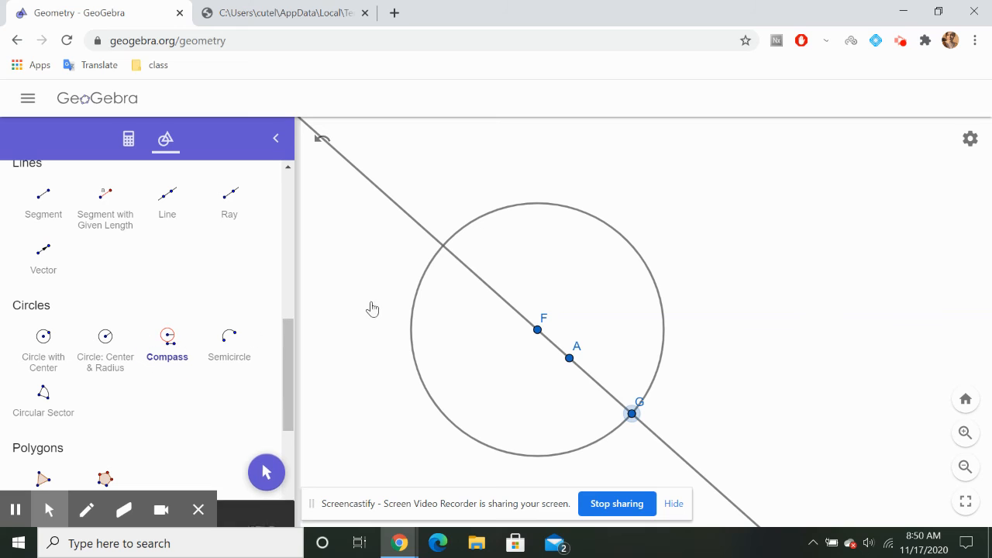
click(184, 348)
scroll(184, 348, up, 8)
click(42, 218)
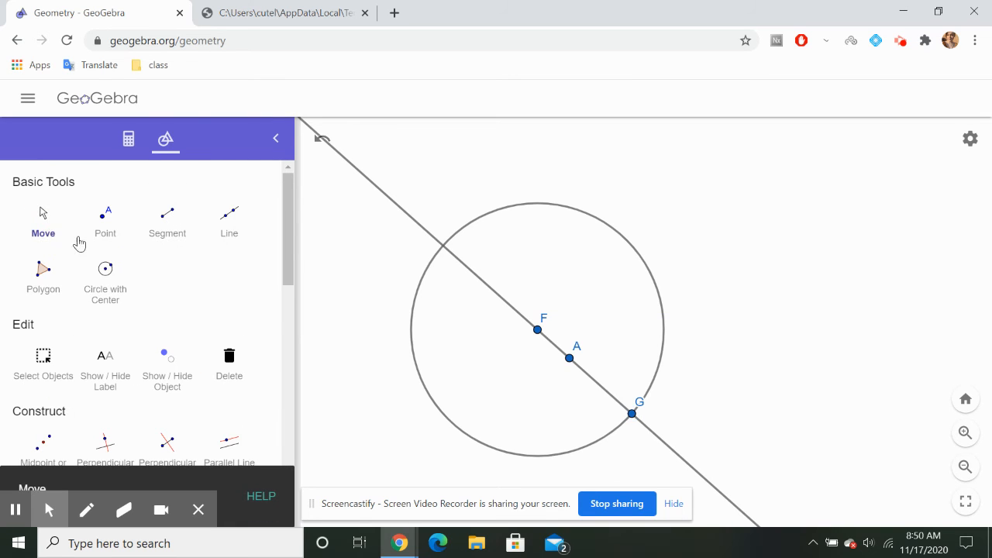
scroll(216, 407, down, 5)
scroll(194, 333, down, 3)
scroll(173, 261, up, 3)
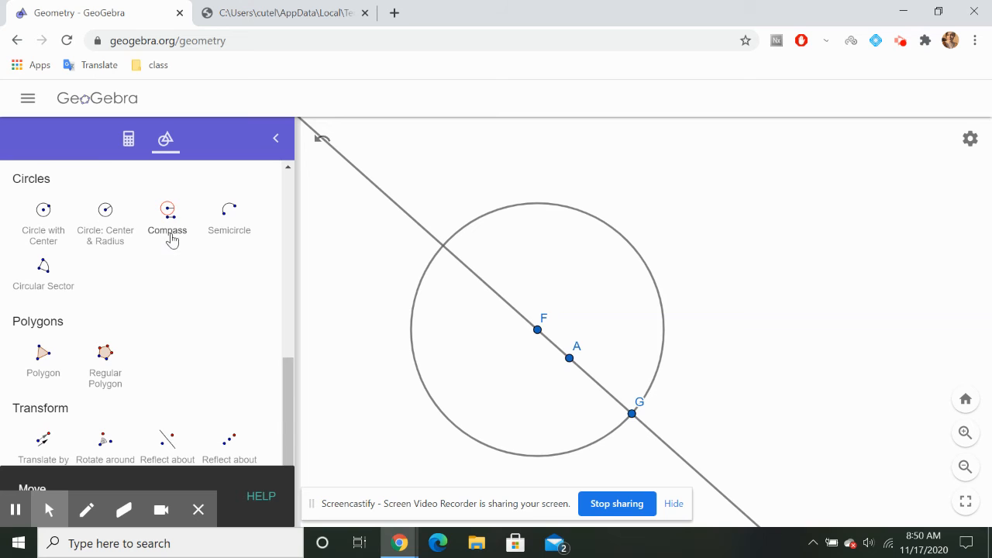
click(171, 234)
click(443, 250)
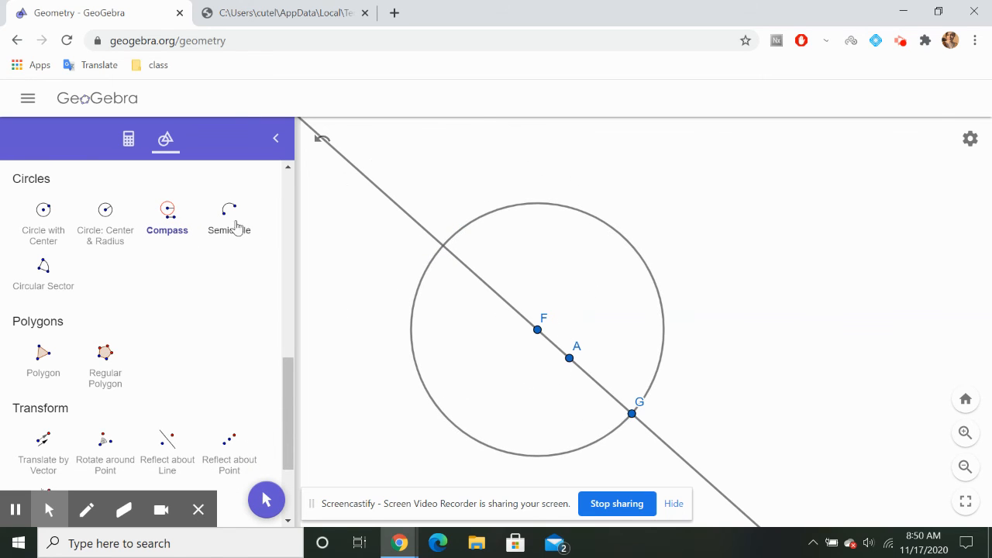
Place a point at the open intersection of the sloping line and the circle, on the opposite side of F from G
scroll(126, 269, up, 8)
scroll(126, 269, up, 2)
click(105, 215)
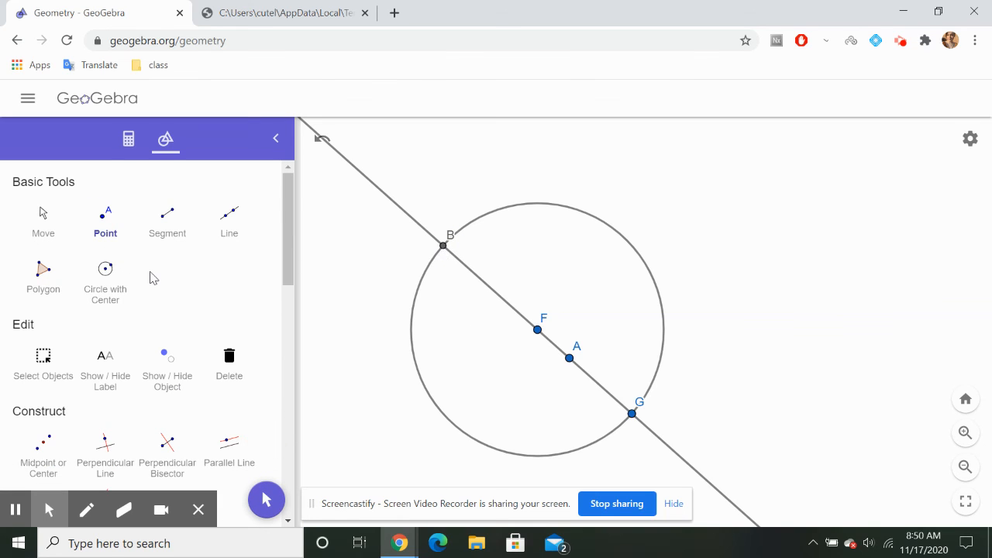
Draw a Compass circle centred on B with the distance from B to A as its radius
scroll(153, 278, down, 10)
click(168, 302)
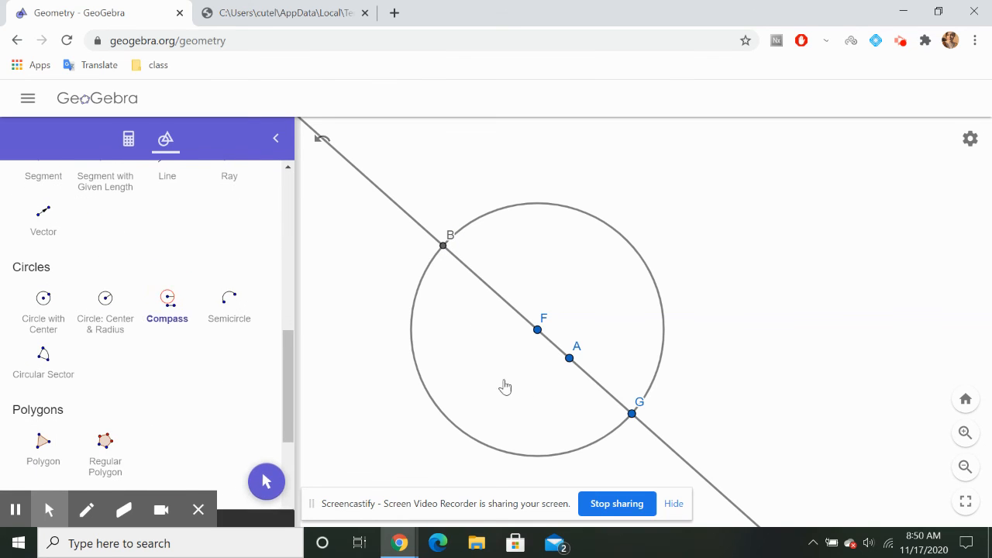
click(443, 249)
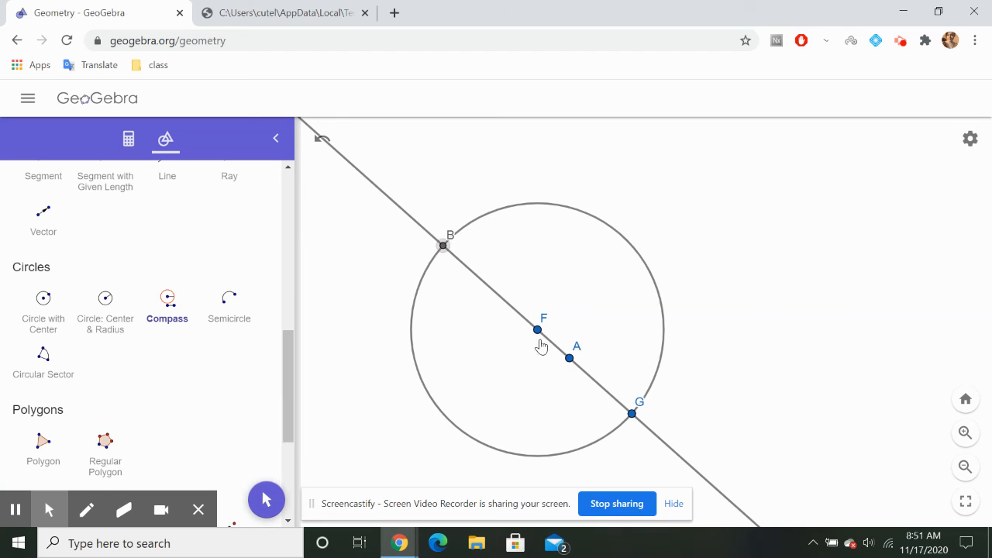
click(568, 358)
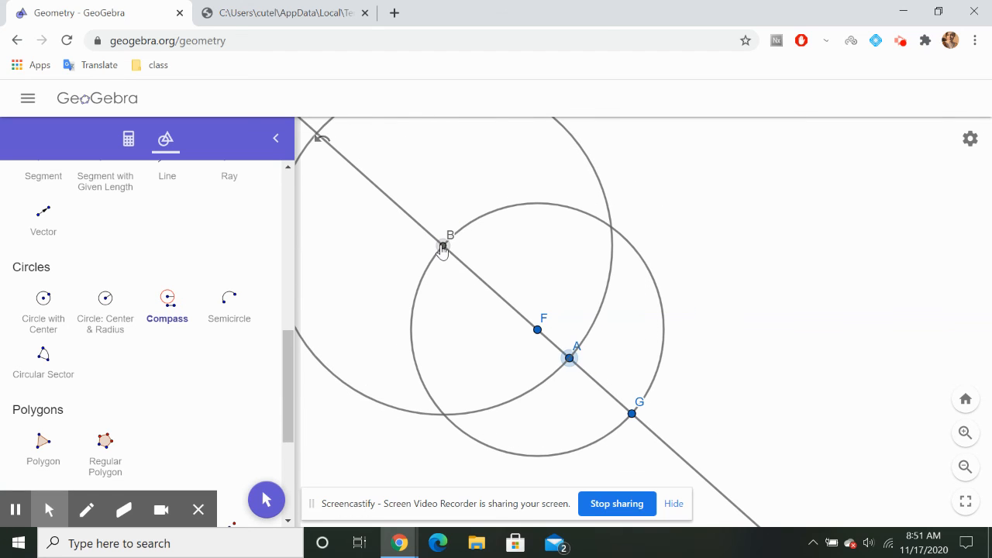
click(443, 249)
Draw a second Compass circle with the same B-to-A radius, centred on G
click(445, 249)
click(568, 358)
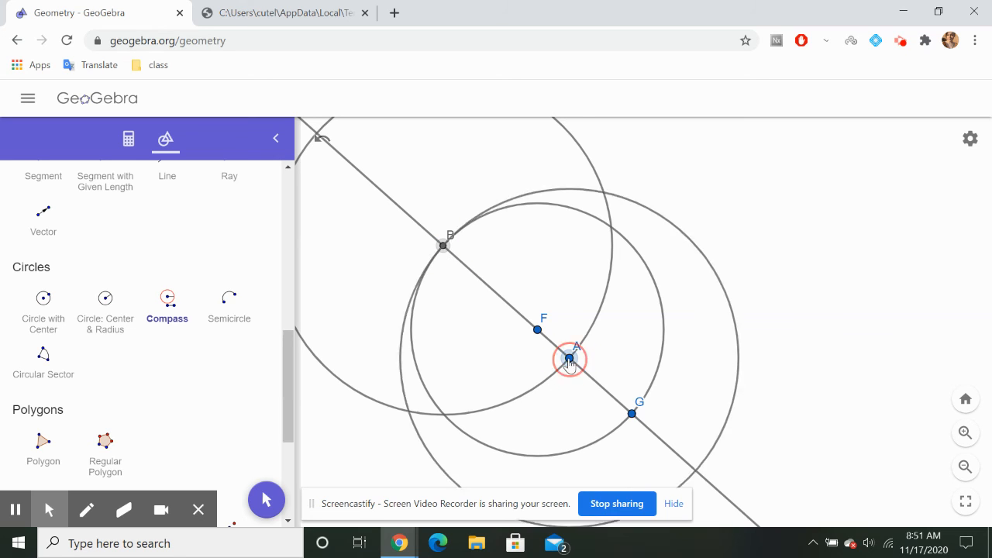
click(632, 414)
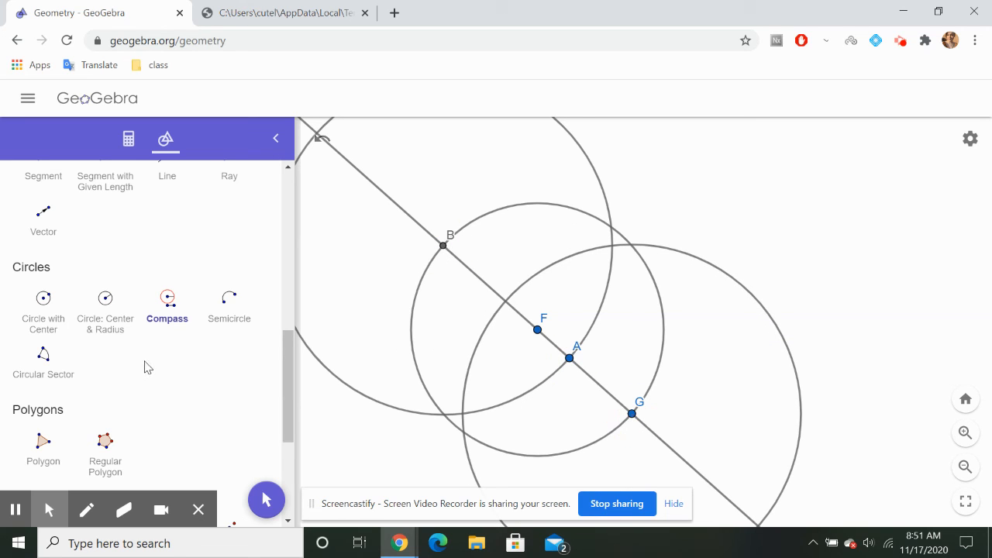
Place a point at the upper intersection of the two equal circles centred on B and G
scroll(147, 367, up, 10)
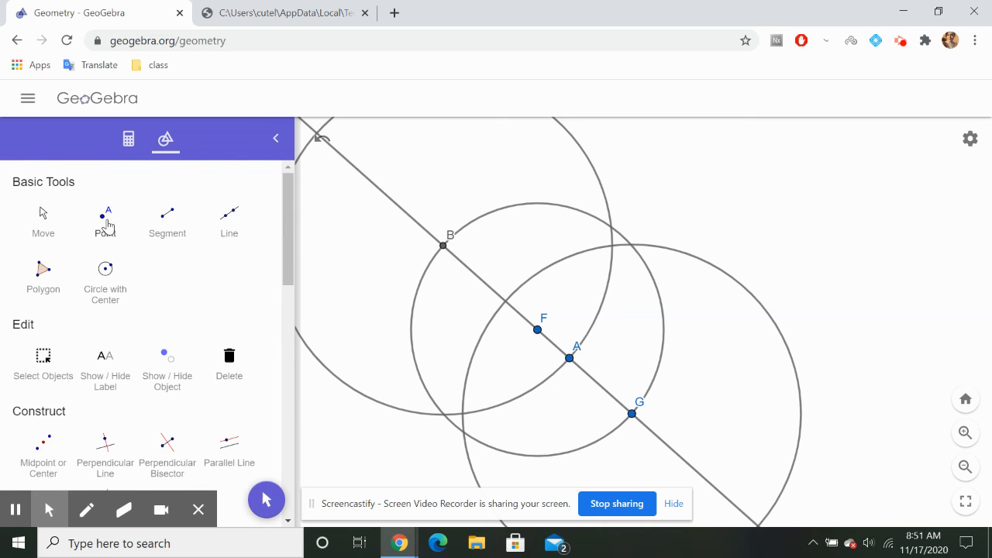
click(107, 226)
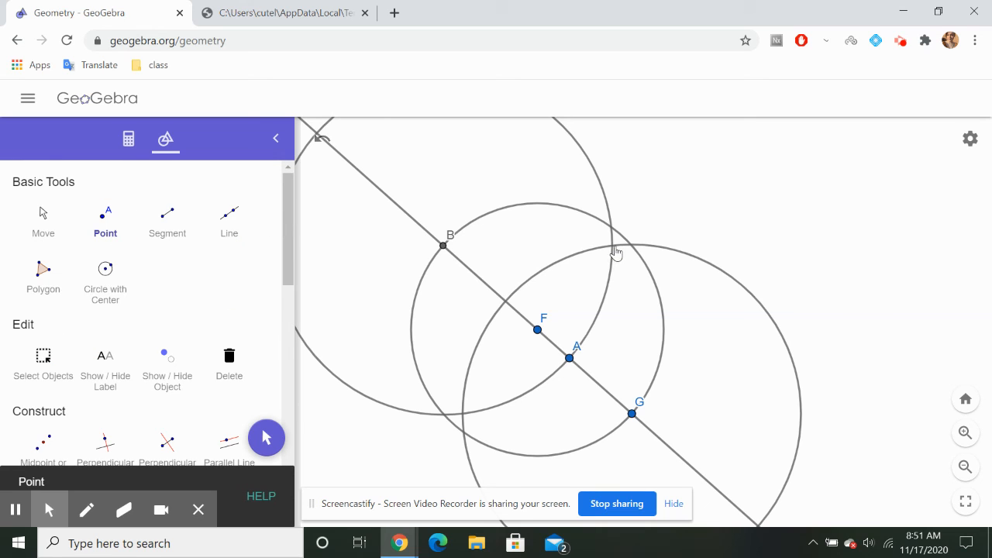
click(612, 246)
Draw a line through F and C, the upper intersection of the two equal circles
scroll(151, 417, down, 8)
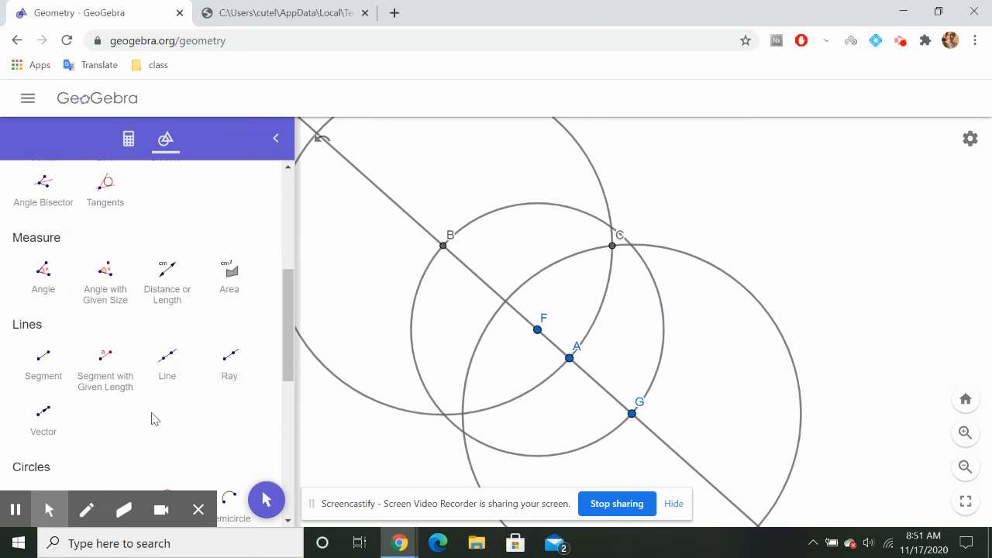
scroll(154, 419, up, 2)
click(165, 340)
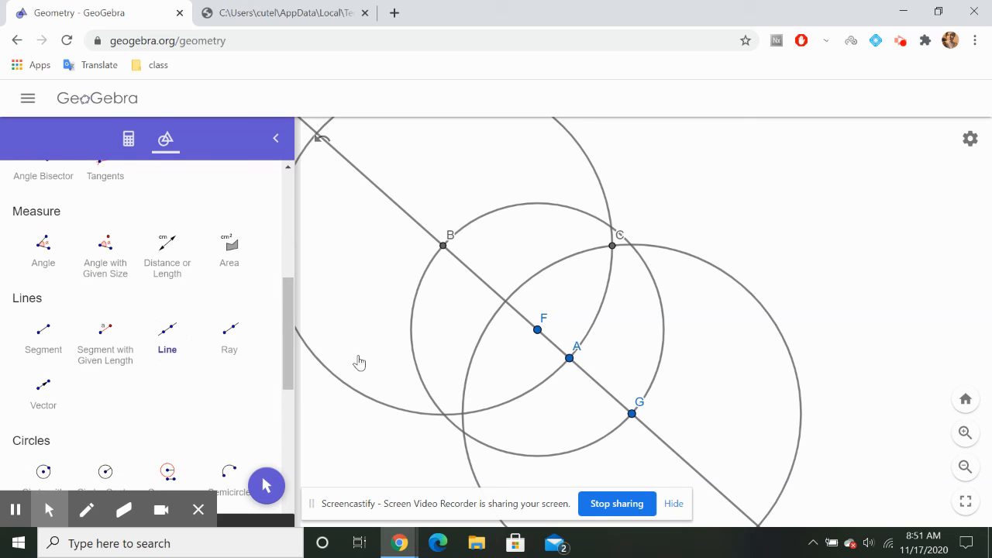
click(536, 330)
click(537, 331)
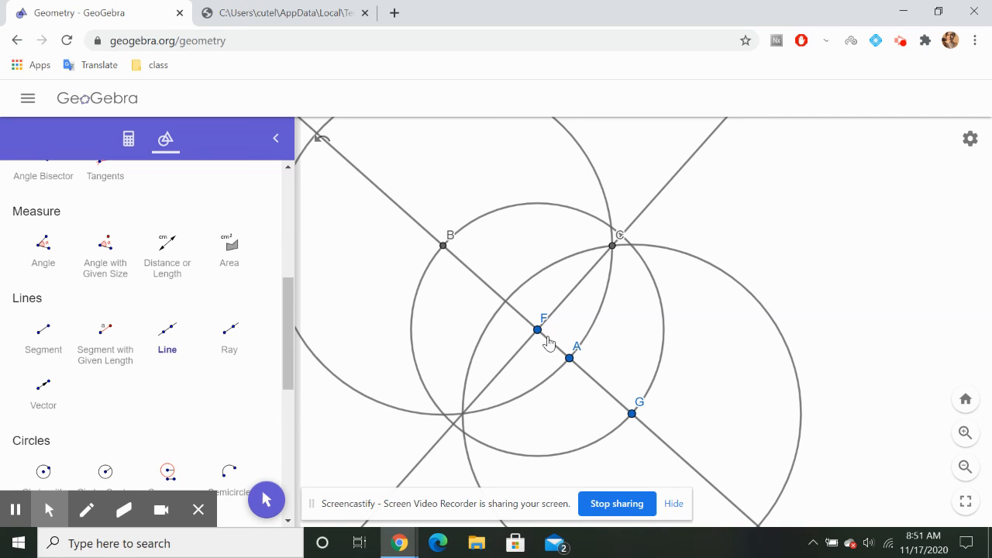
scroll(548, 342, down, 4)
scroll(548, 342, up, 2)
scroll(548, 342, down, 2)
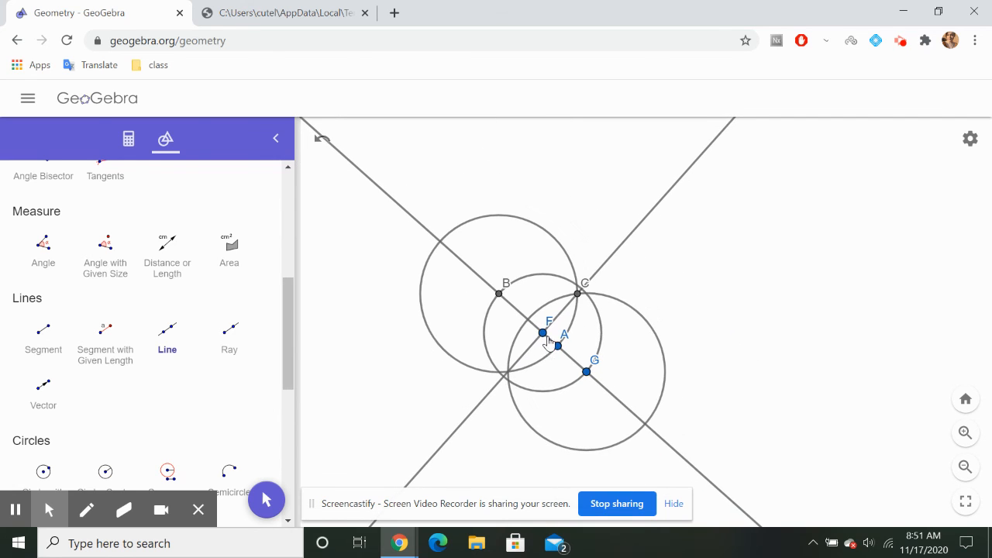
Review the remaining worksheet instructions, from step 4 and the practice problem through the Type 3 and Type 4 constructions
click(313, 12)
scroll(447, 333, down, 2)
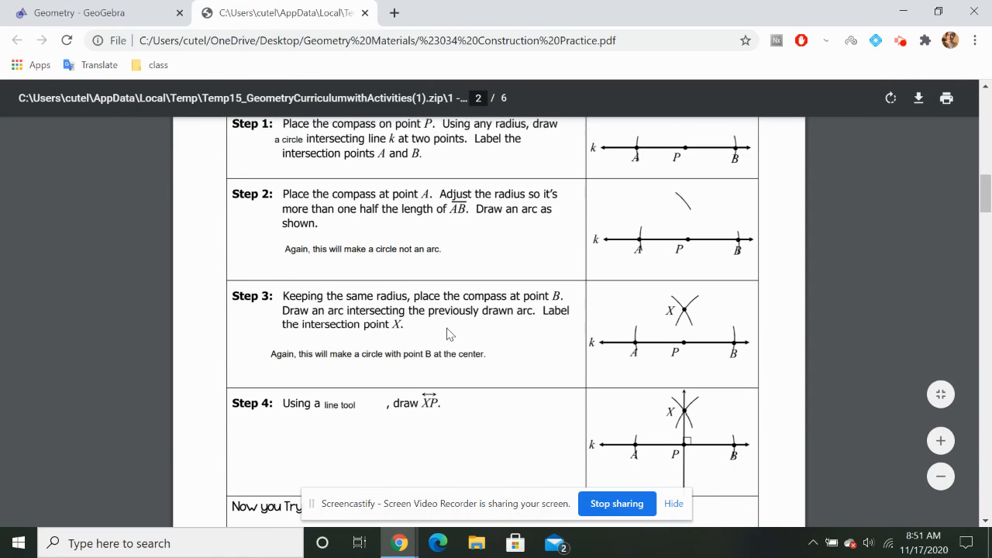
click(77, 12)
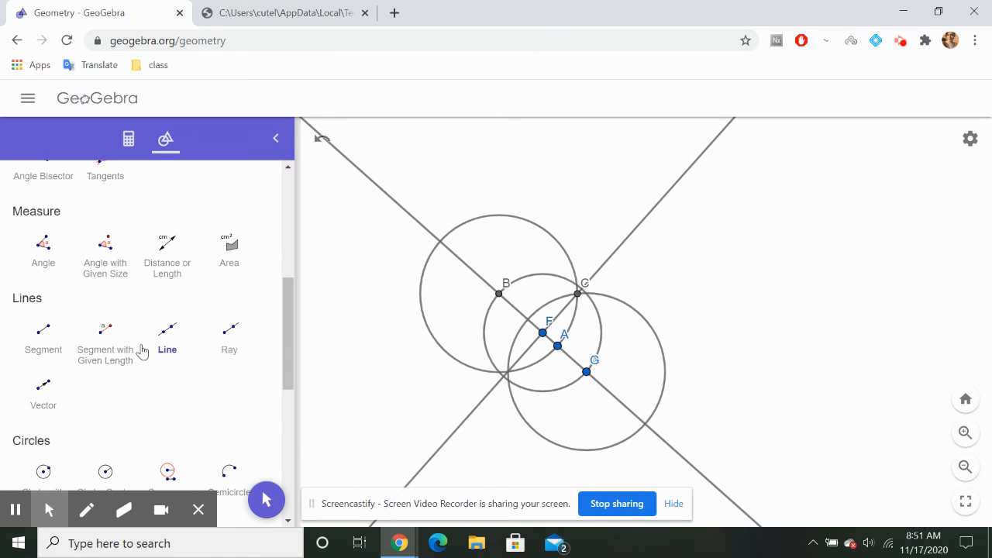
scroll(139, 372, down, 2)
click(314, 12)
scroll(456, 346, down, 2)
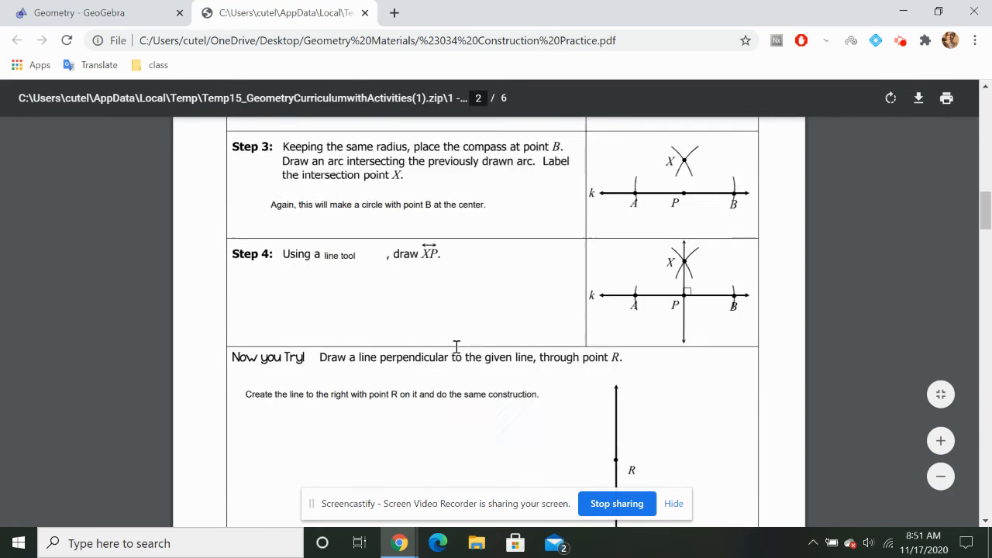
scroll(456, 347, down, 6)
scroll(456, 347, up, 1)
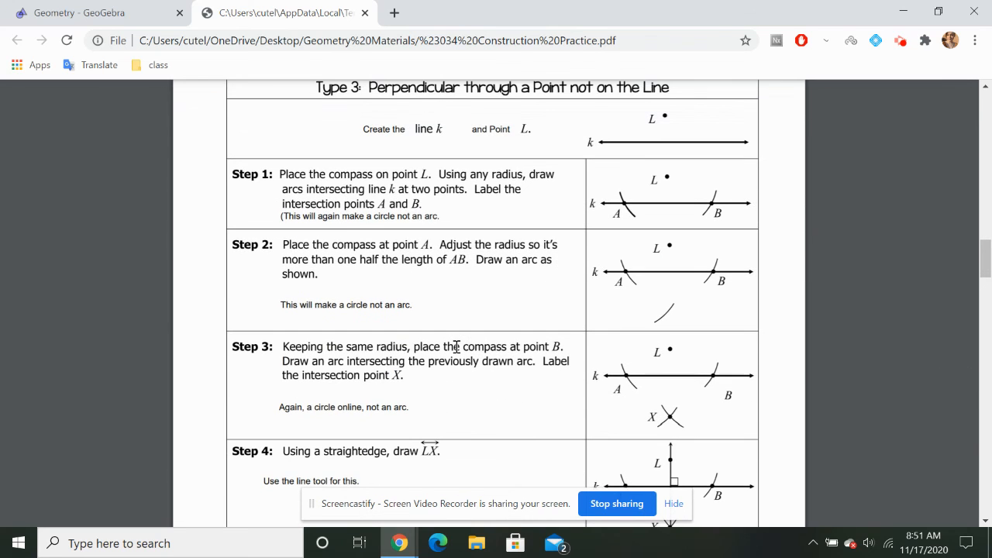
scroll(457, 346, up, 1)
scroll(456, 346, down, 3)
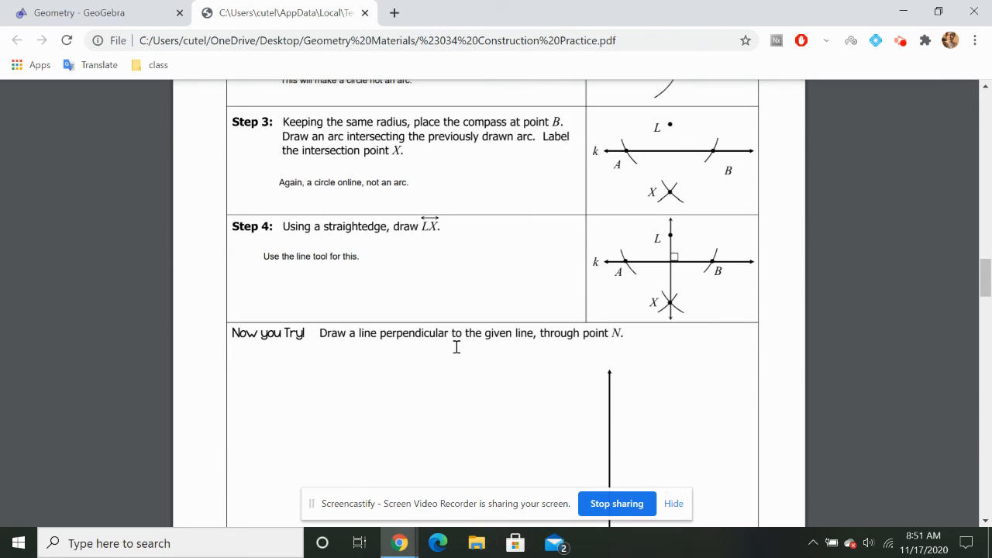
scroll(456, 346, down, 6)
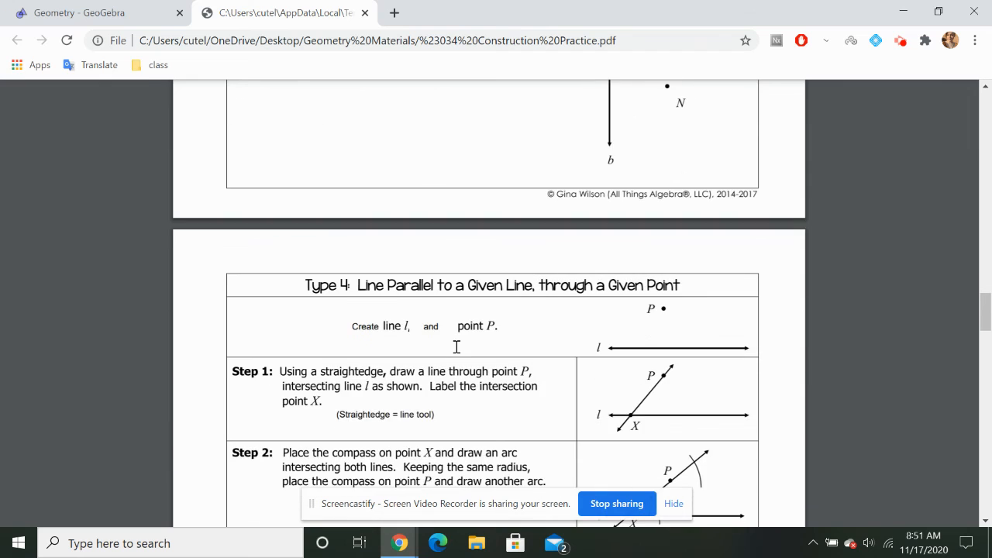
scroll(457, 346, down, 1)
scroll(456, 346, up, 8)
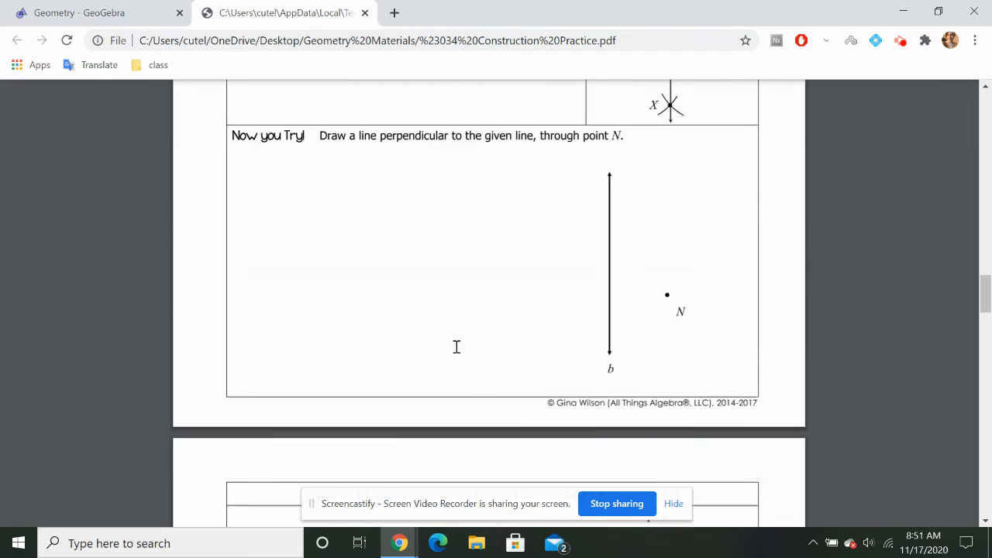
scroll(456, 346, up, 1)
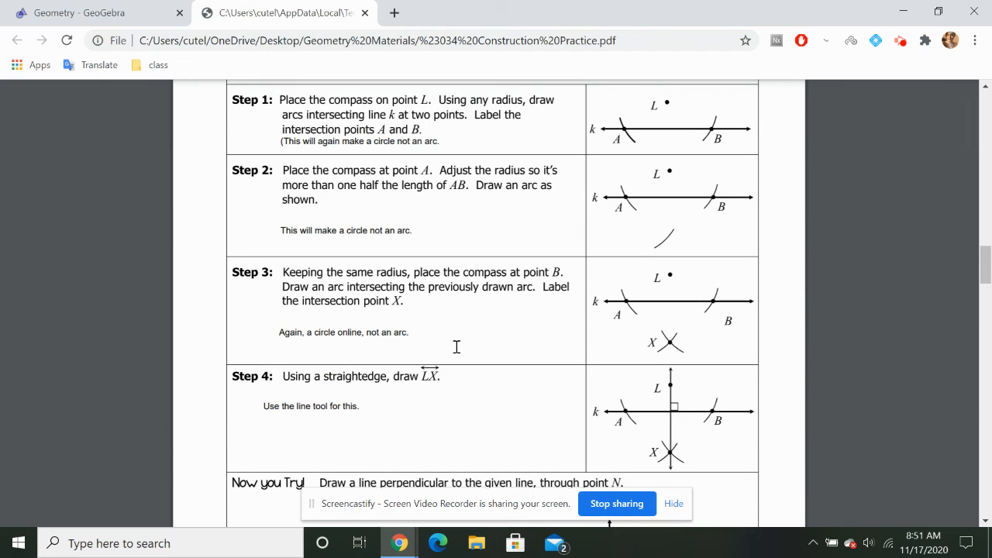
click(167, 6)
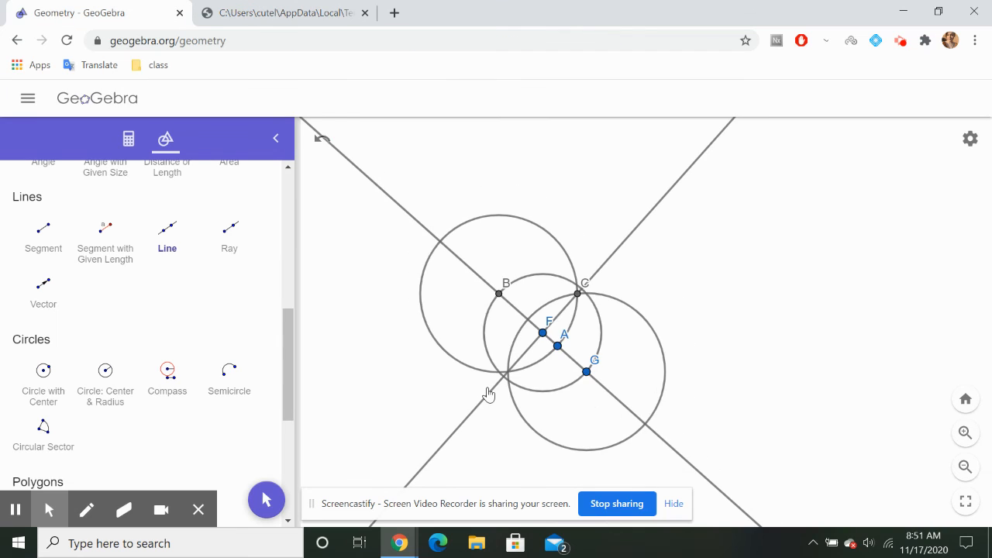
scroll(488, 395, up, 5)
click(327, 382)
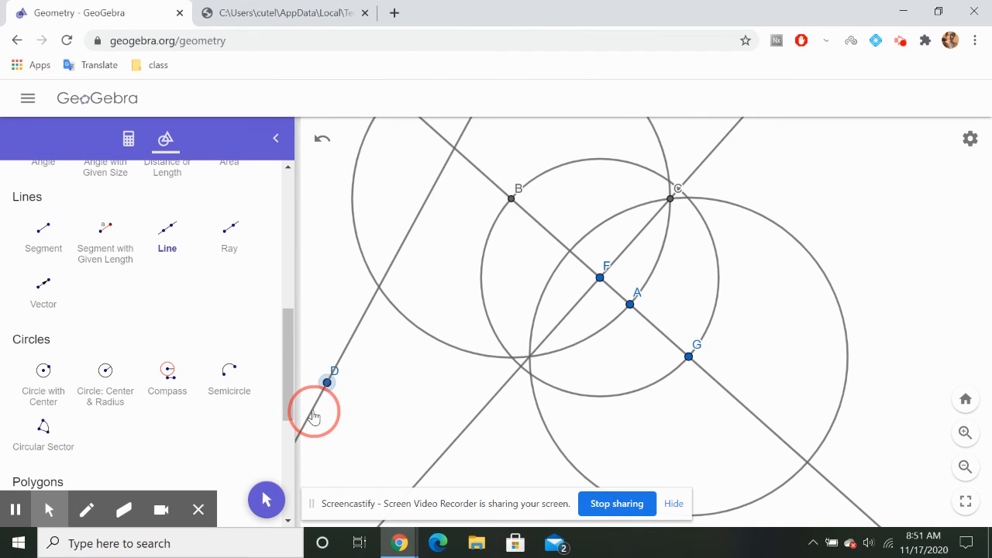
click(358, 404)
scroll(203, 299, up, 3)
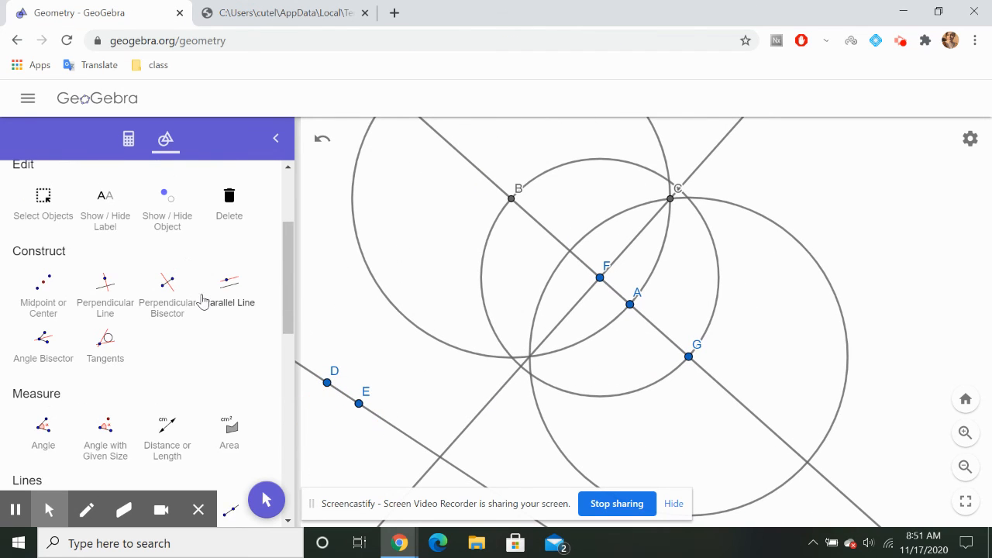
click(248, 212)
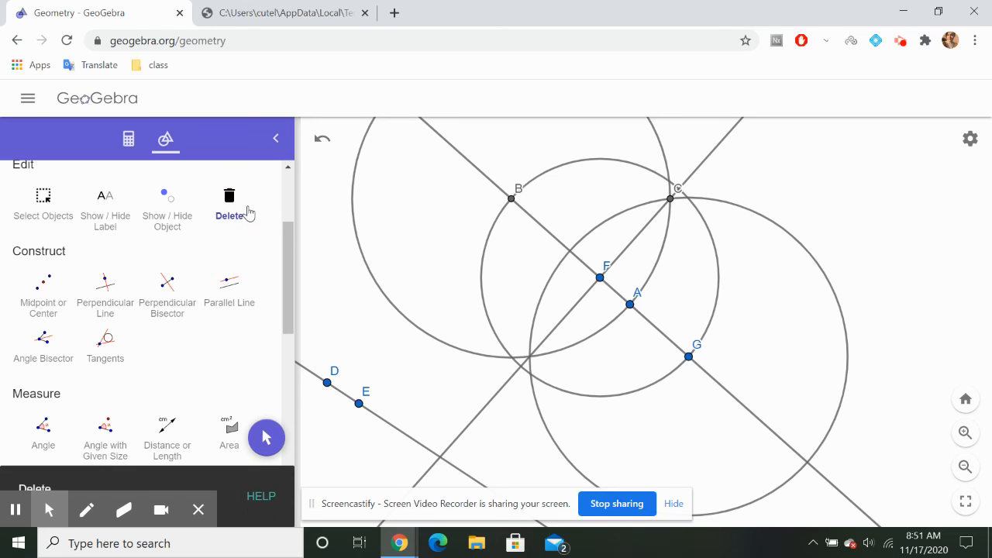
click(361, 402)
click(327, 382)
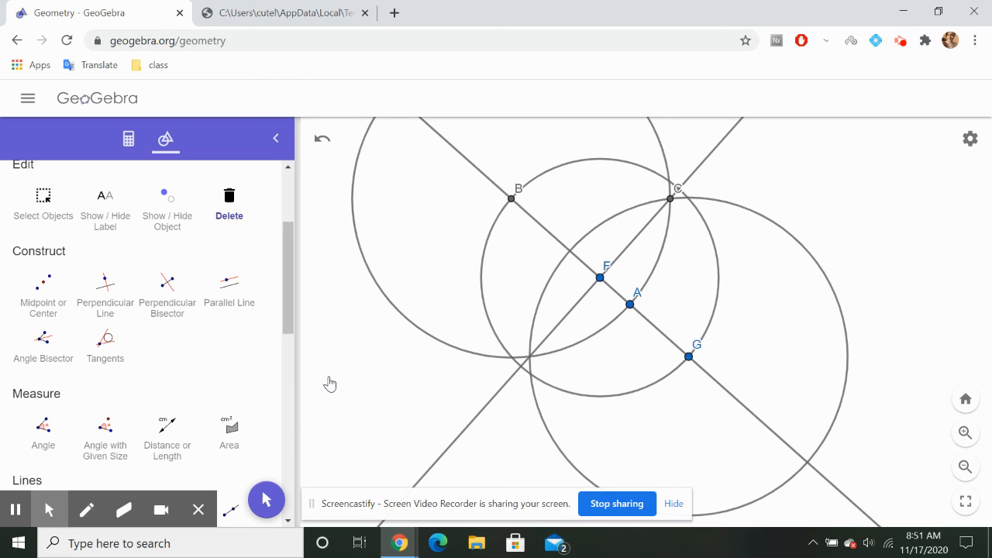
scroll(213, 292, up, 2)
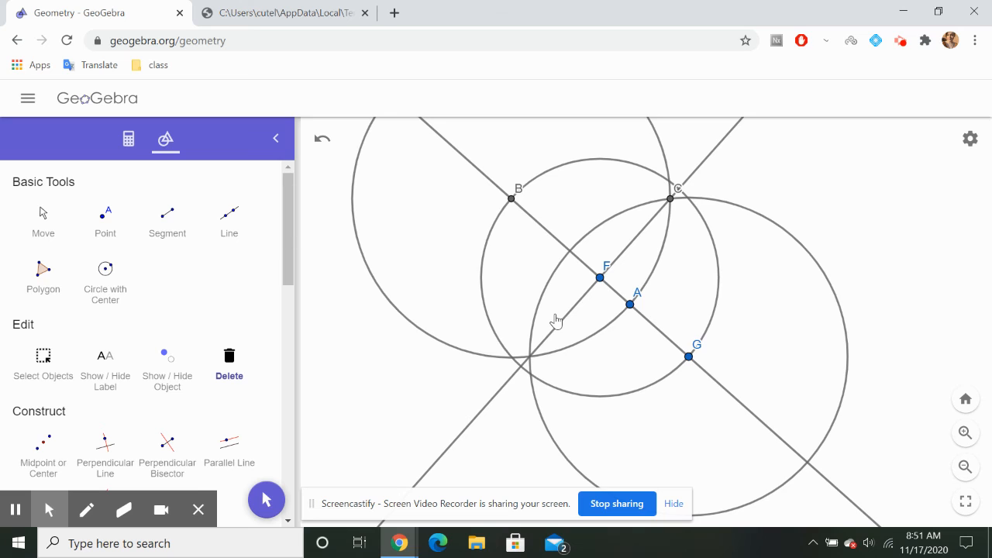
scroll(555, 319, down, 3)
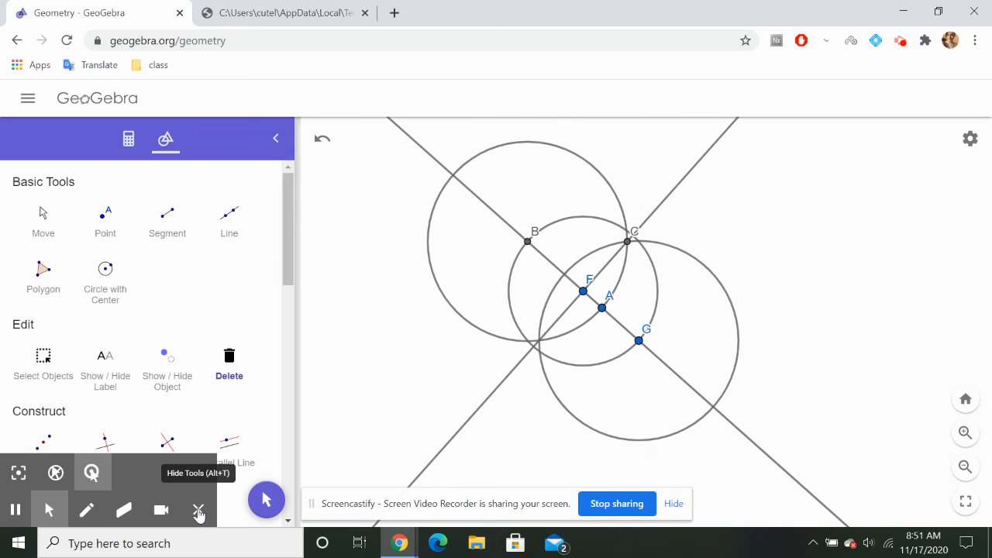